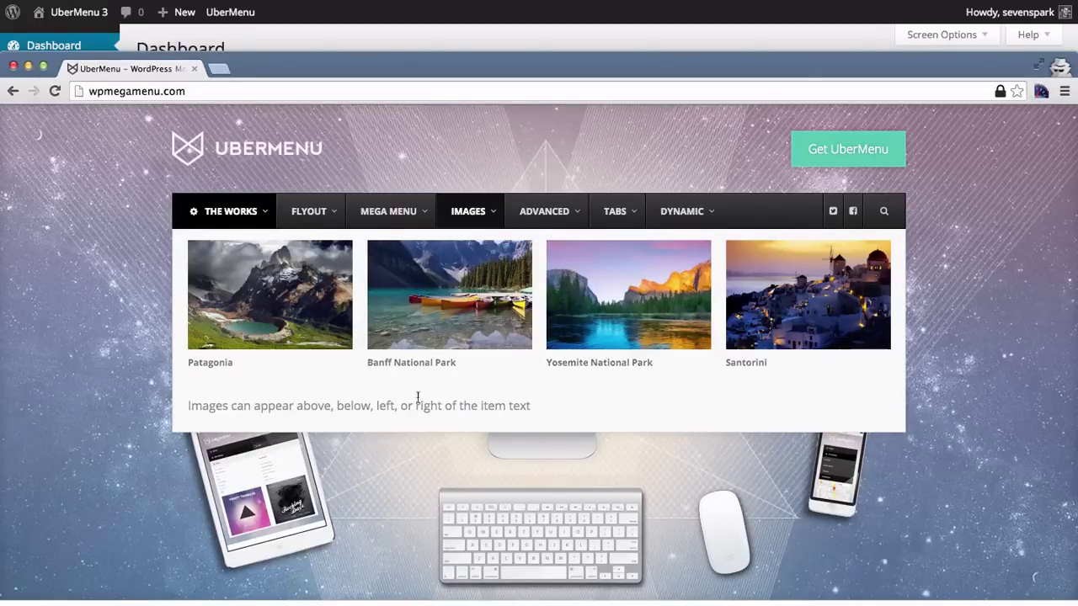
Step: Select and then deselect the image caption text on the demo homepage
drag(187, 406, 507, 408)
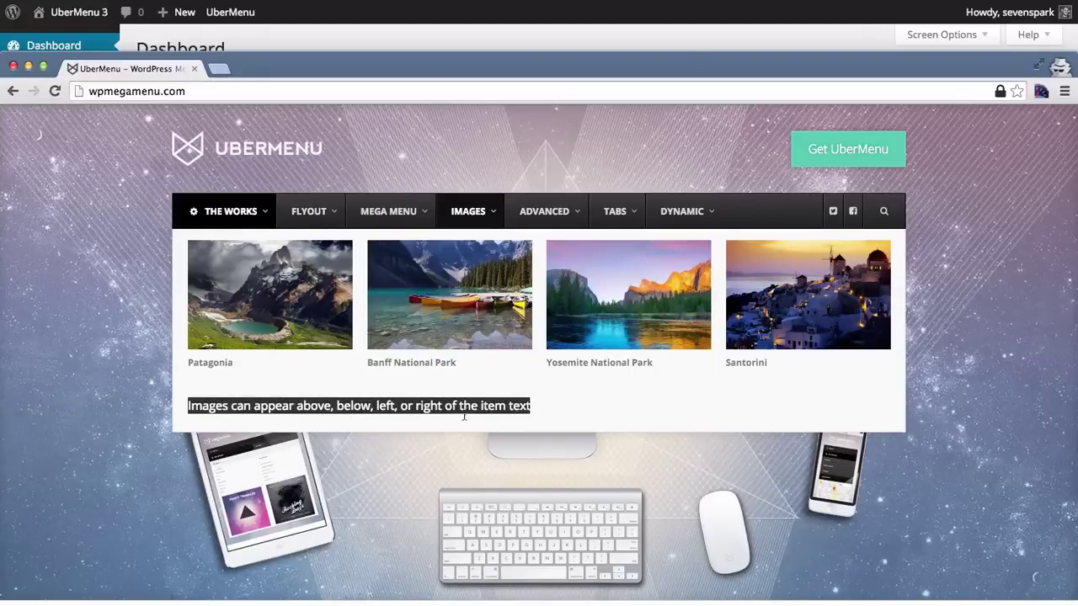
click(558, 416)
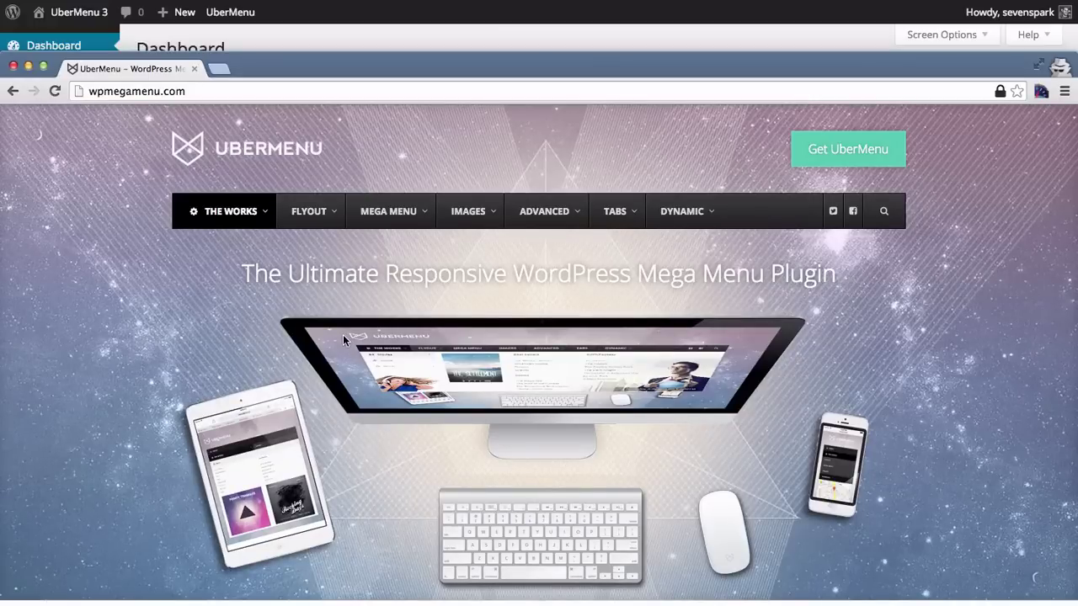
Step: Load the demo's Mega Submenus page from the MEGA MENU item
click(406, 216)
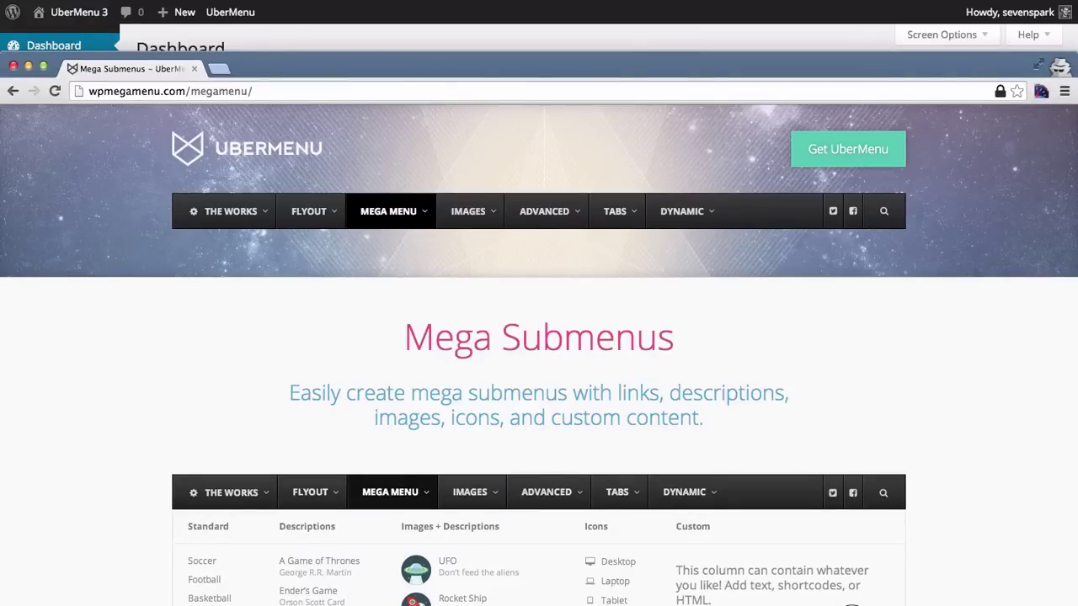
Step: Leave the demo browser and view Places > Locations with Asia, Europe and their countries
key(super+w)
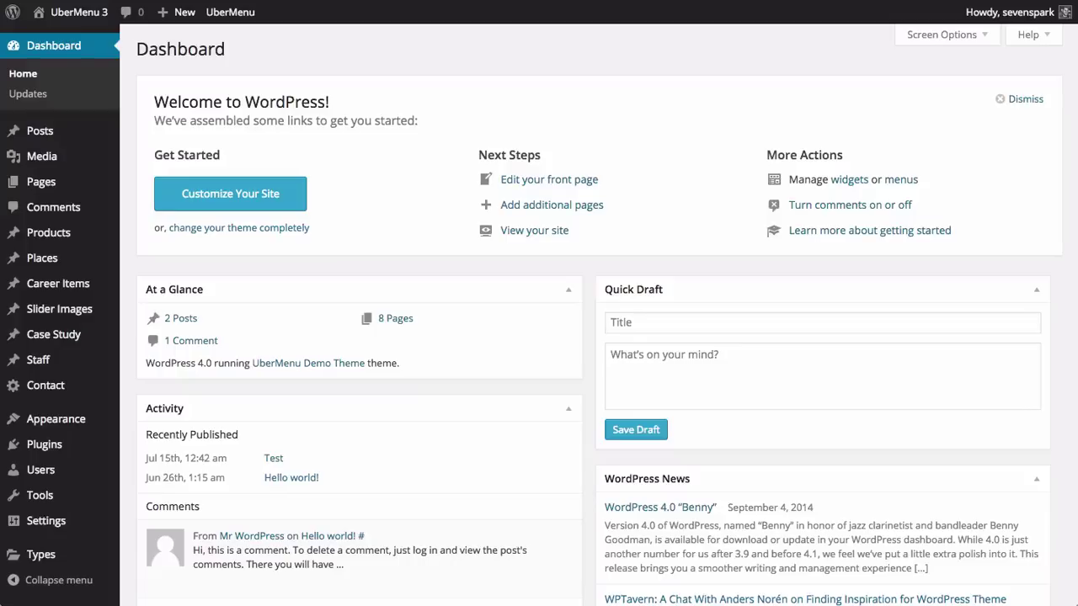
mouse_move(41, 182)
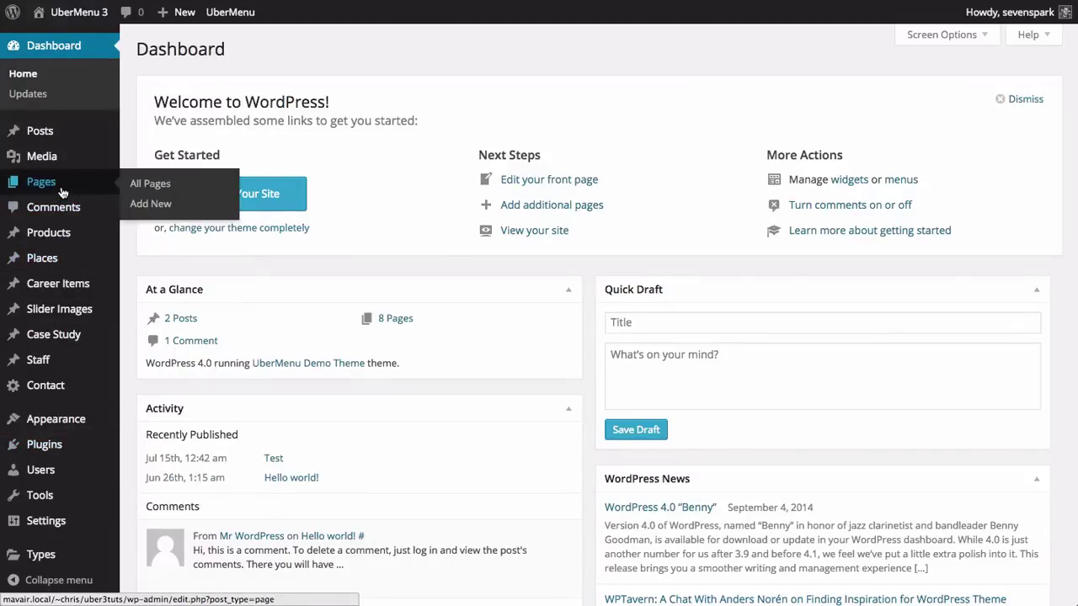
click(63, 192)
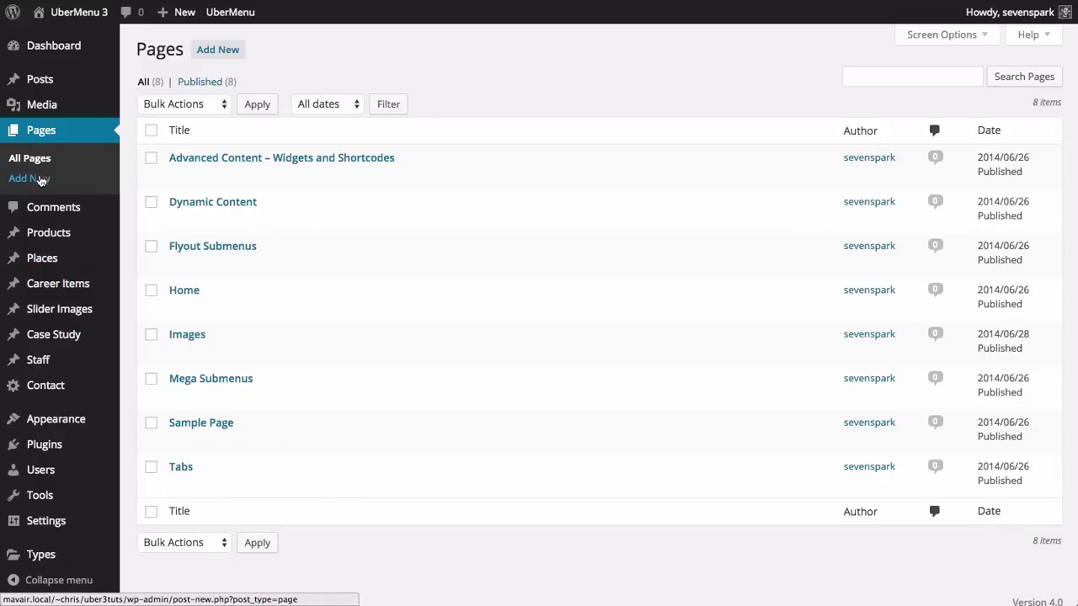
mouse_move(42, 258)
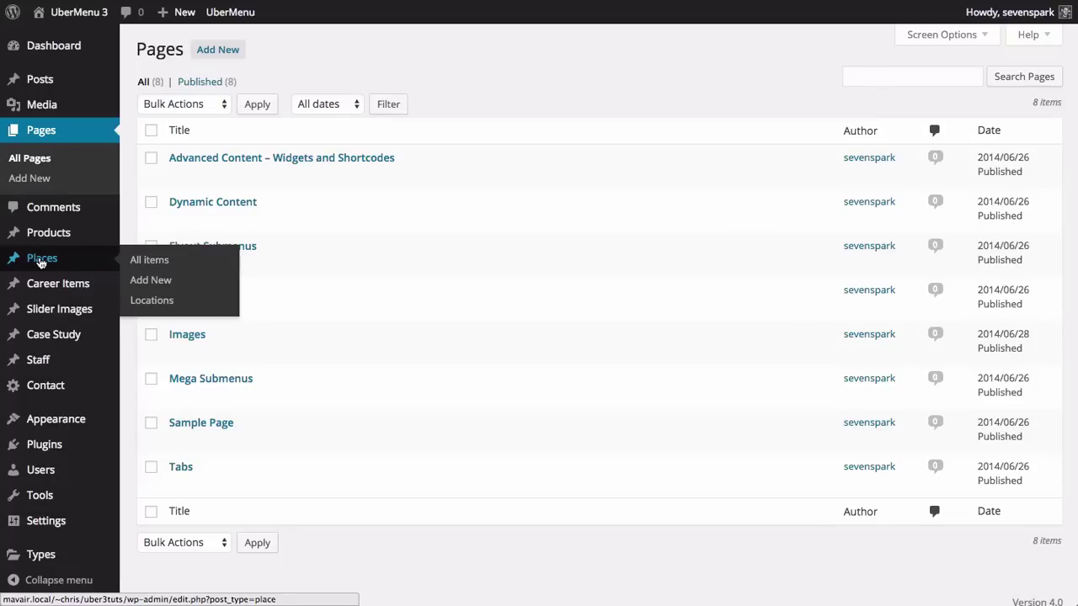
click(68, 262)
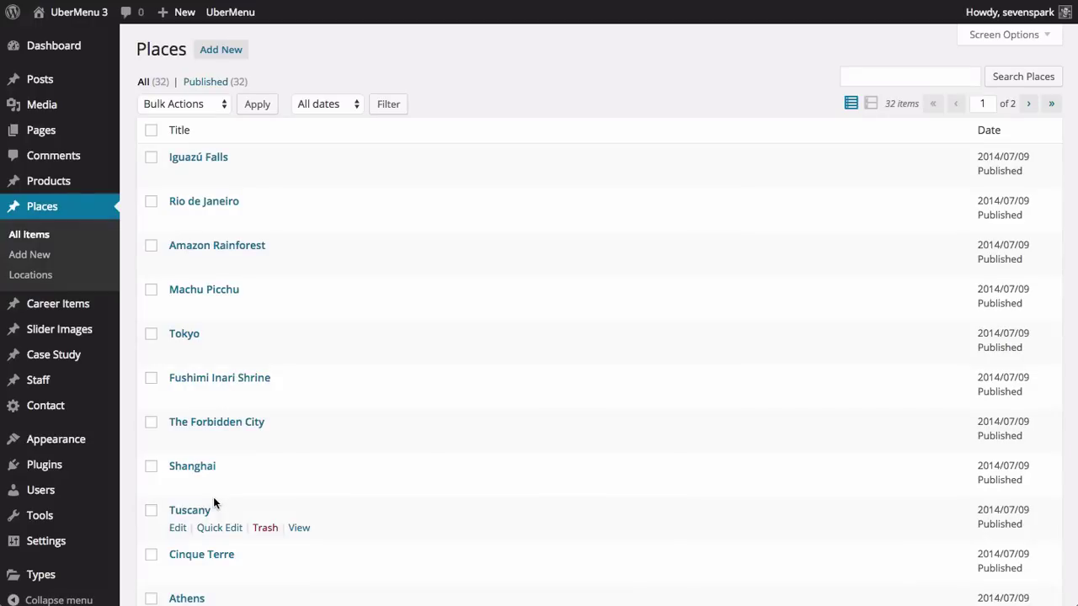
click(30, 276)
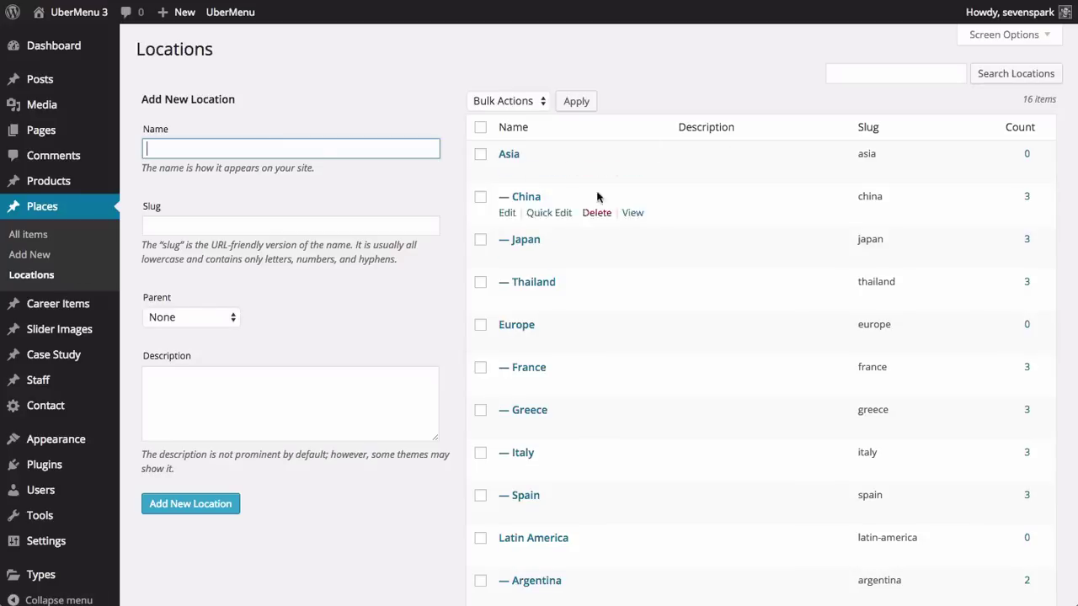
scroll(512, 486, down, 1)
scroll(511, 484, down, 5)
scroll(511, 484, up, 5)
scroll(511, 484, up, 1)
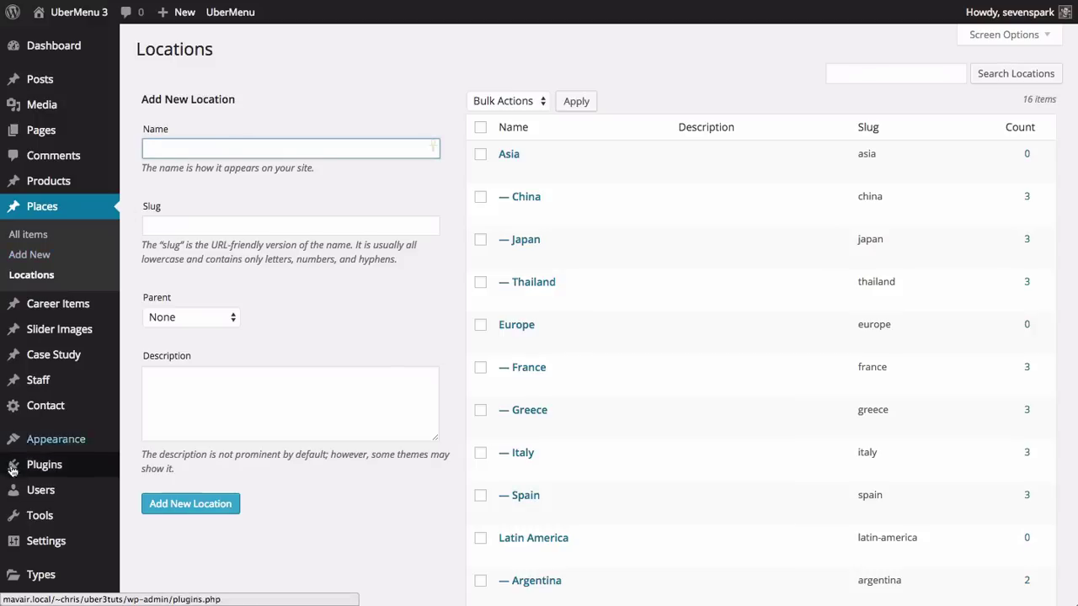
Step: Create an empty menu named 'Demo Recreation' under Appearance > Menus
mouse_move(56, 438)
click(145, 490)
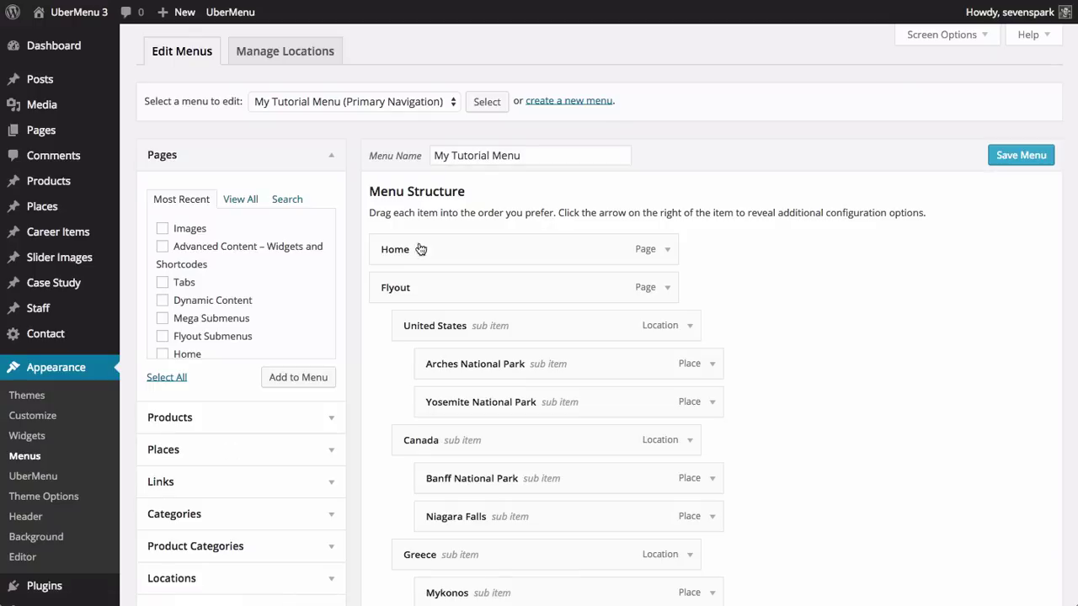
click(552, 103)
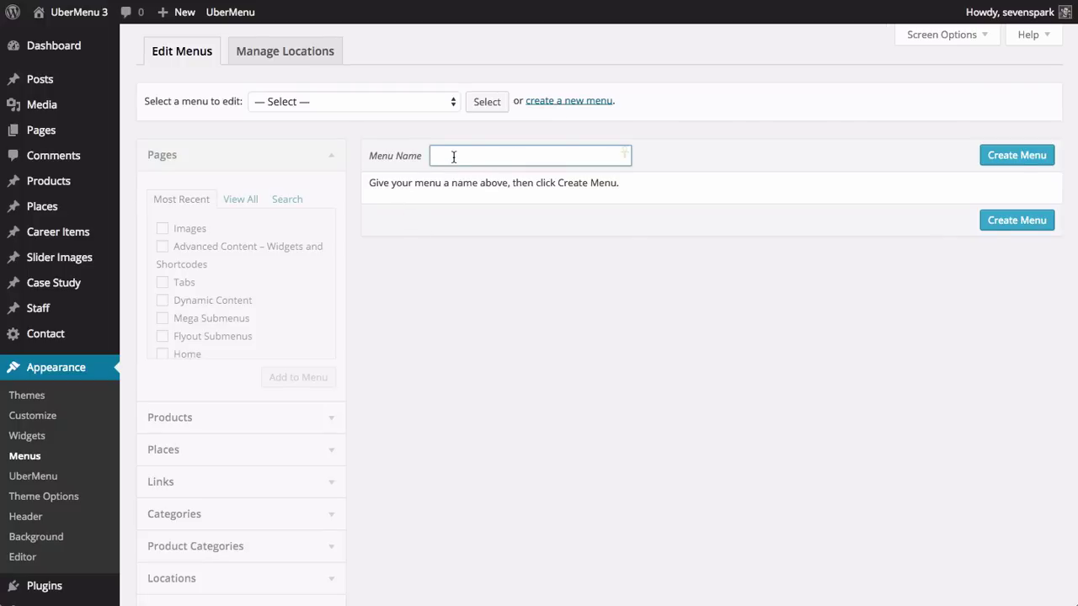
click(453, 156)
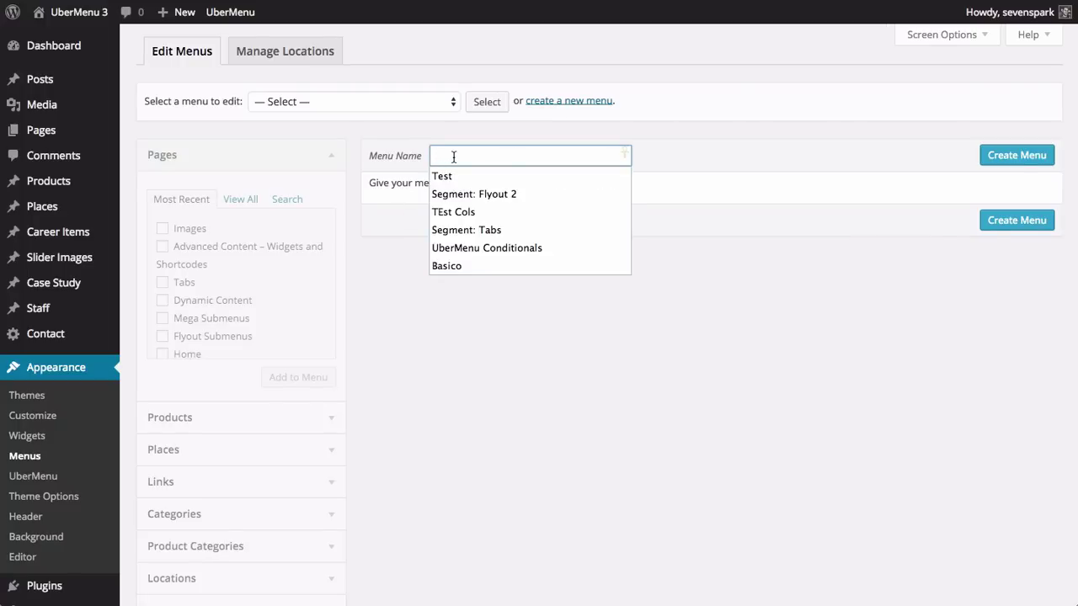
text(Demo)
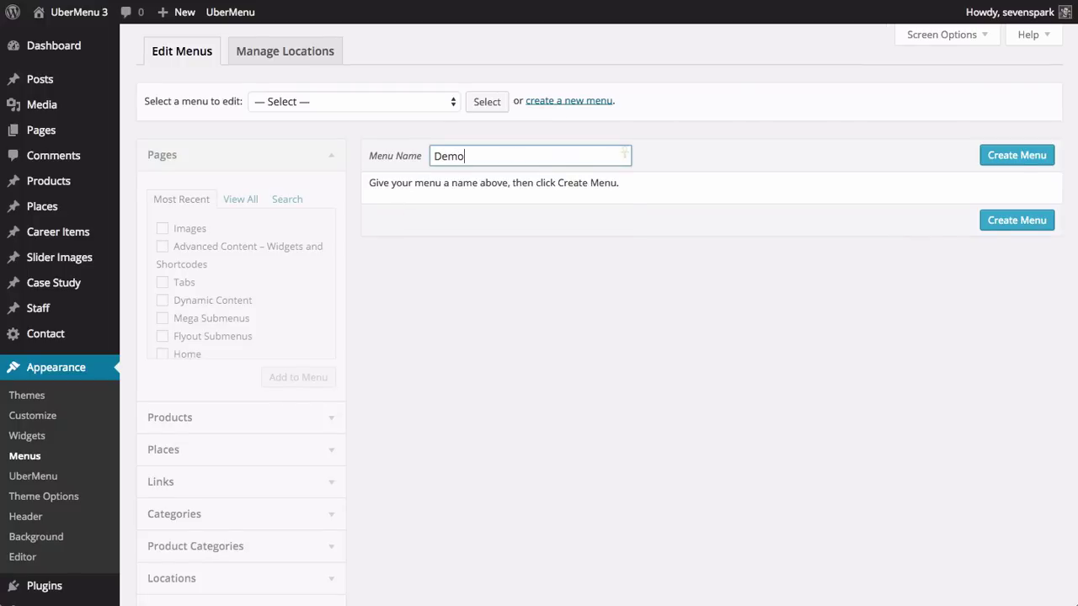
text( Recreation)
click(1004, 157)
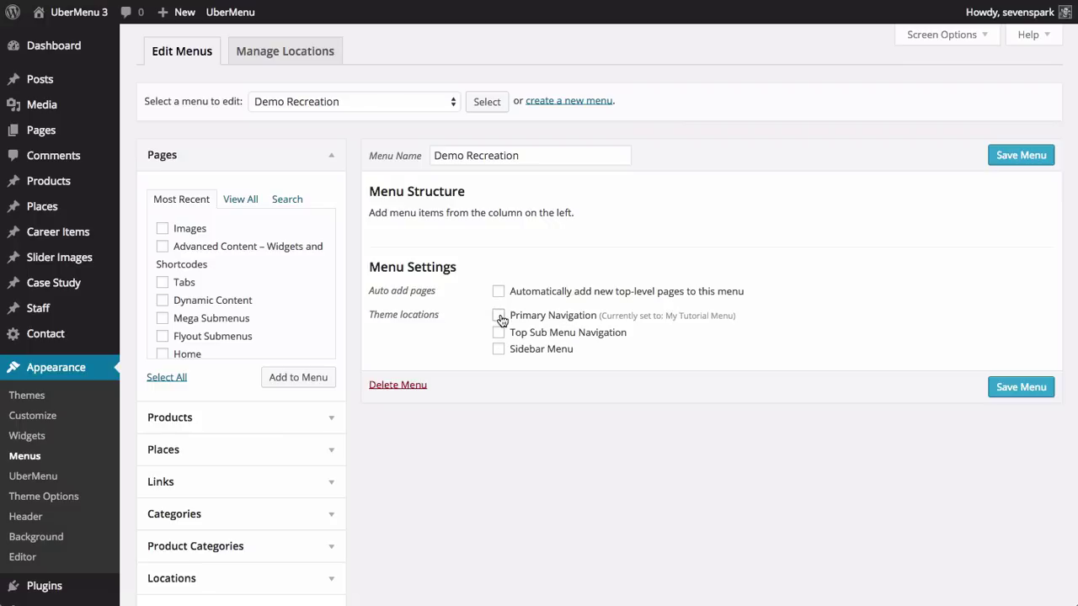
Step: Tick Primary Navigation for Demo Recreation, then check Manage Locations without changing anything
click(499, 318)
click(299, 55)
click(299, 55)
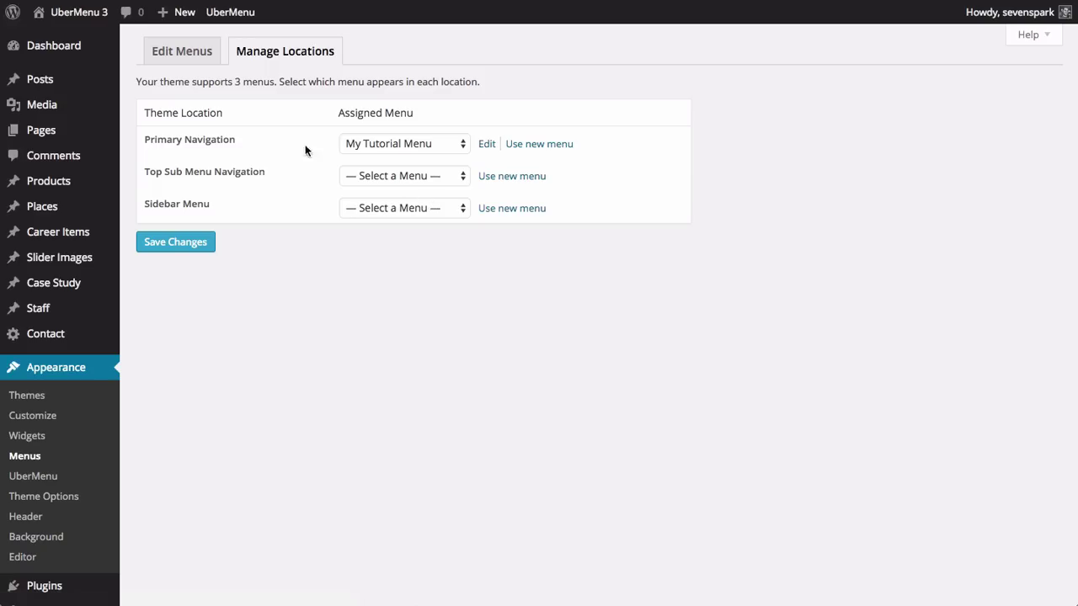
click(385, 142)
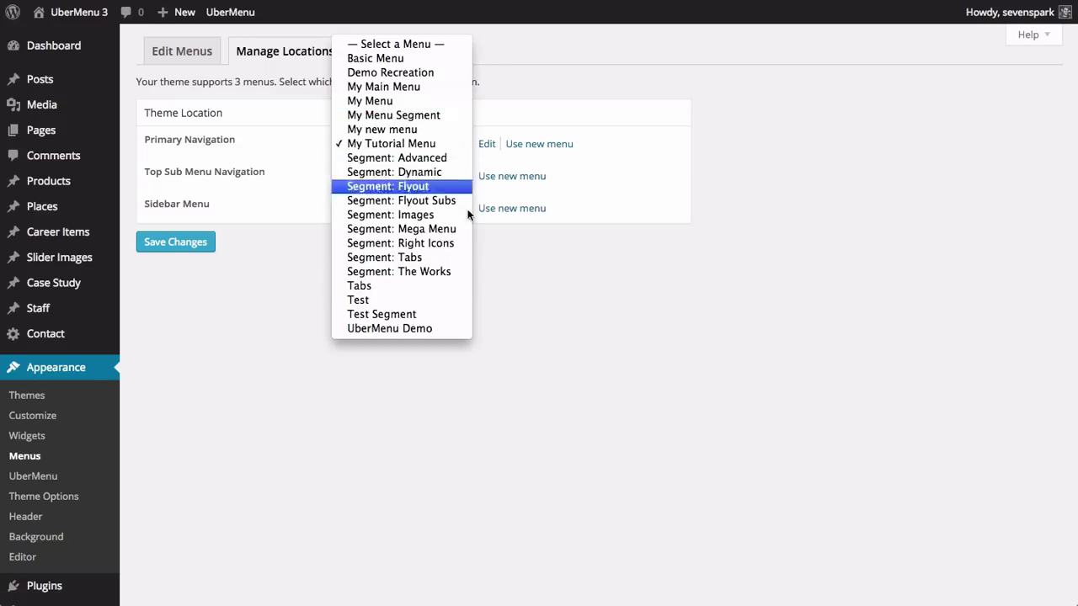
click(632, 276)
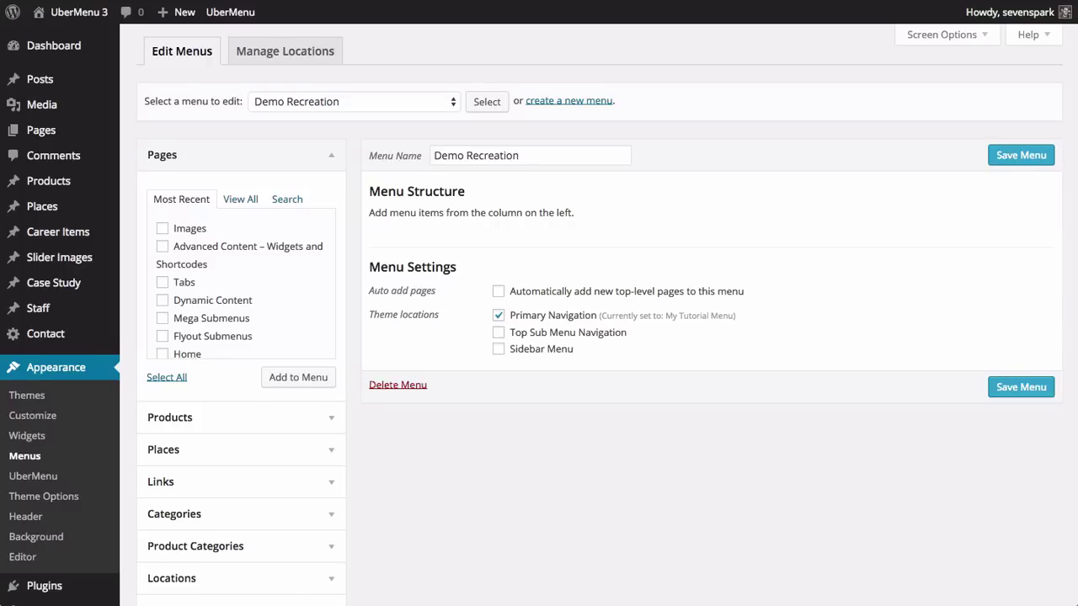
Step: Add all seven pages, including Flyout Submenus, Tabs, Dynamic Content and Images, to the menu
scroll(163, 320, down, 2)
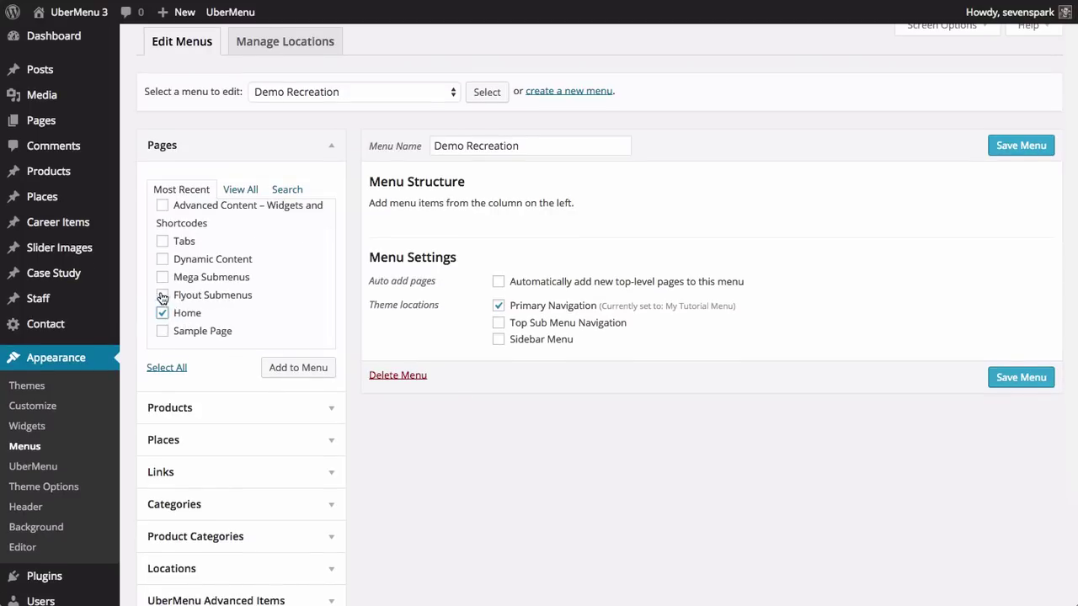
click(163, 295)
click(163, 260)
scroll(166, 252, up, 1)
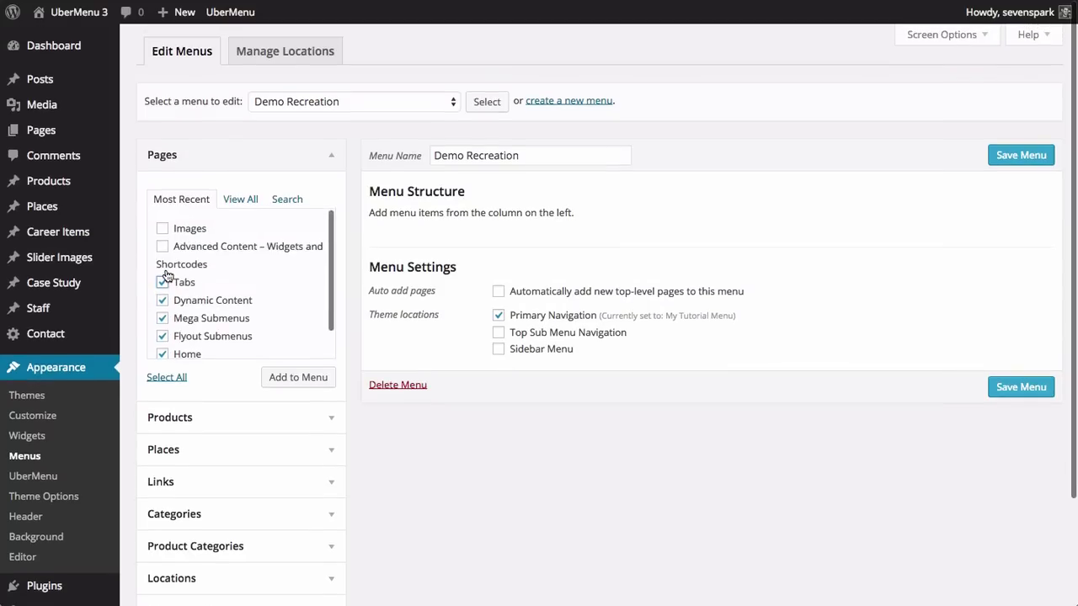
click(164, 230)
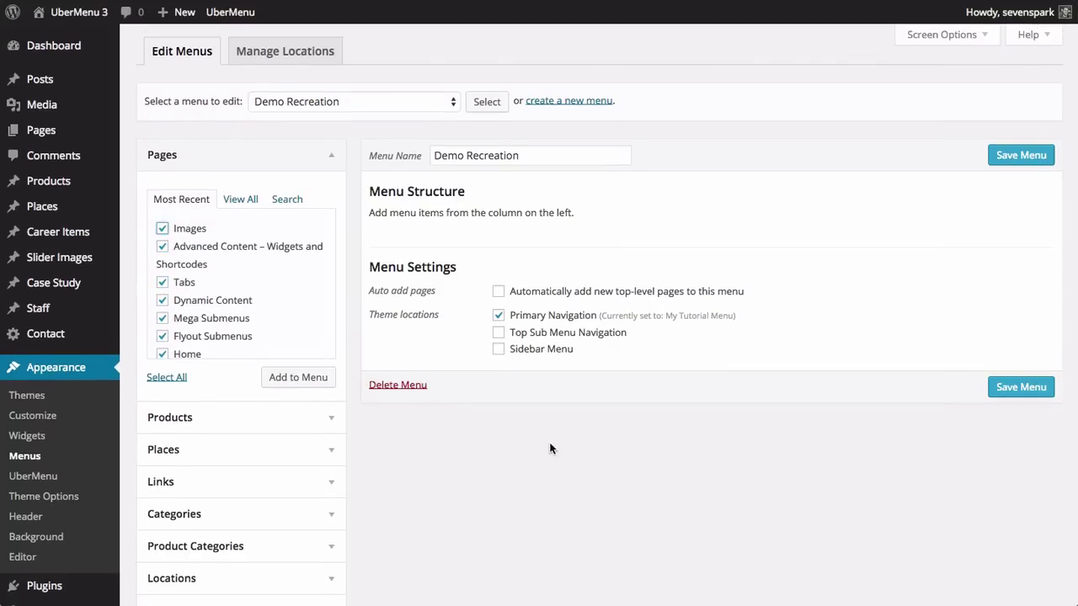
click(308, 383)
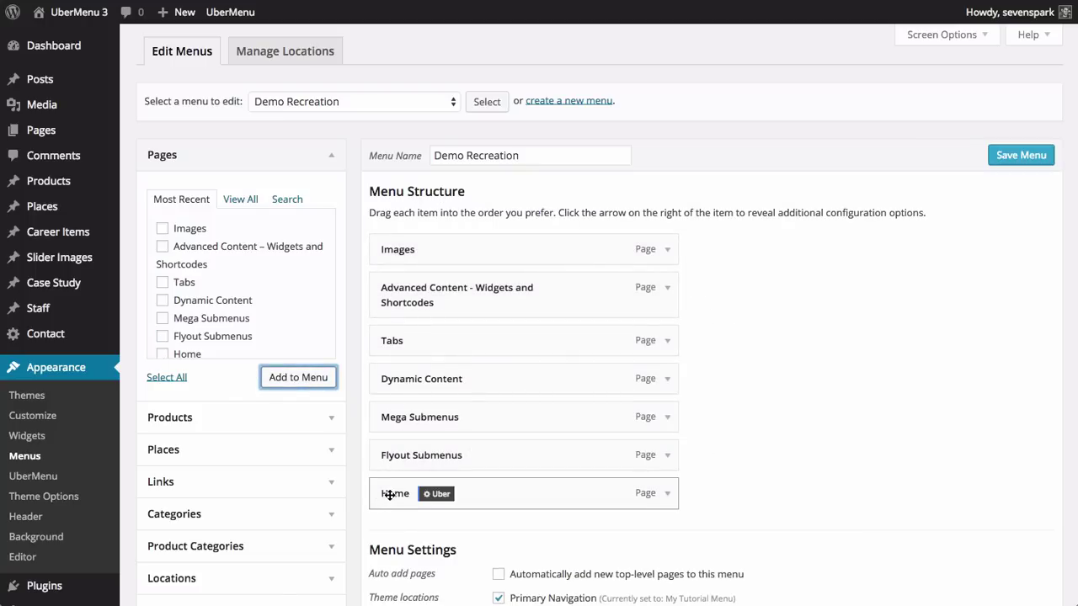
Step: Reorder the items so Home, Flyout Submenus and Mega Submenus sit at the top
drag(392, 478, 393, 242)
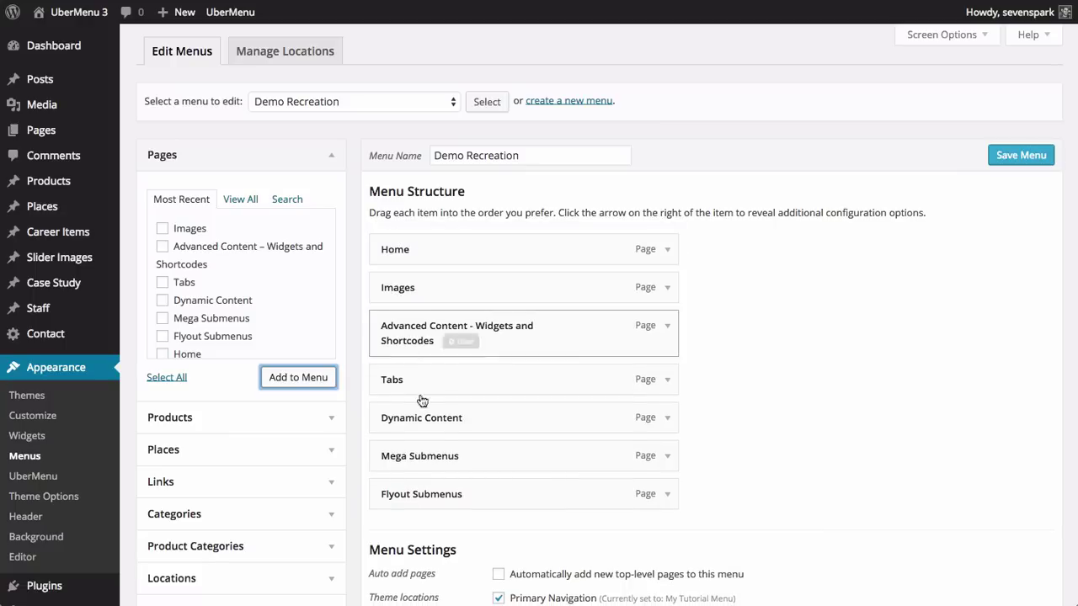
mouse_move(390, 487)
mouse_down()
mouse_move(398, 274)
mouse_move(393, 287)
mouse_up()
mouse_move(401, 497)
mouse_down()
mouse_move(412, 293)
mouse_move(413, 329)
mouse_up()
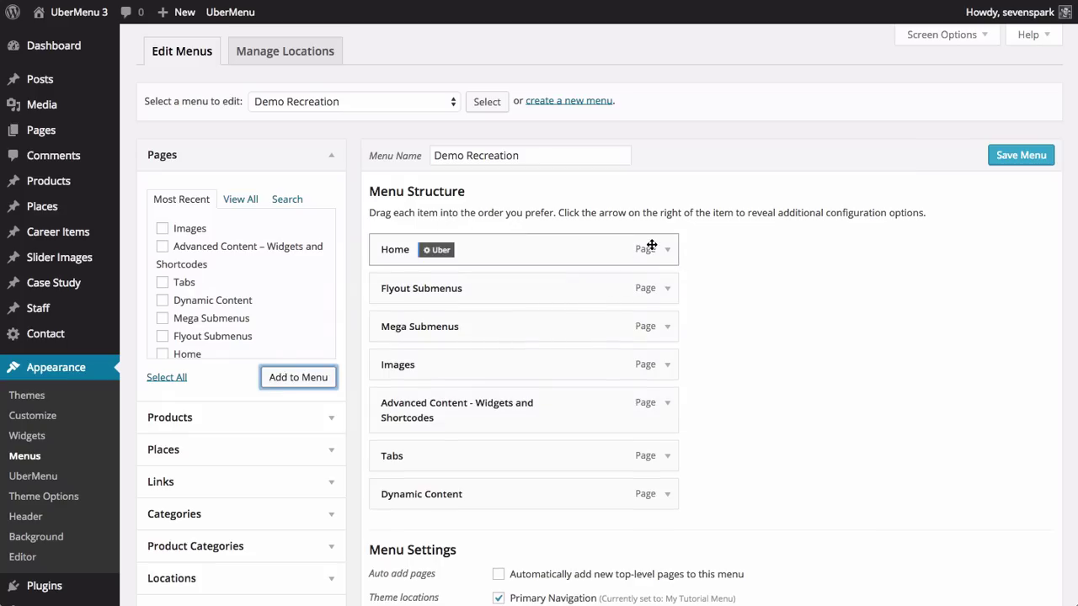
Step: Relabel Home as 'The Works' and Flyout Submenus as 'Flyout'
click(667, 249)
click(444, 300)
key(ctrl+a)
text(The Works)
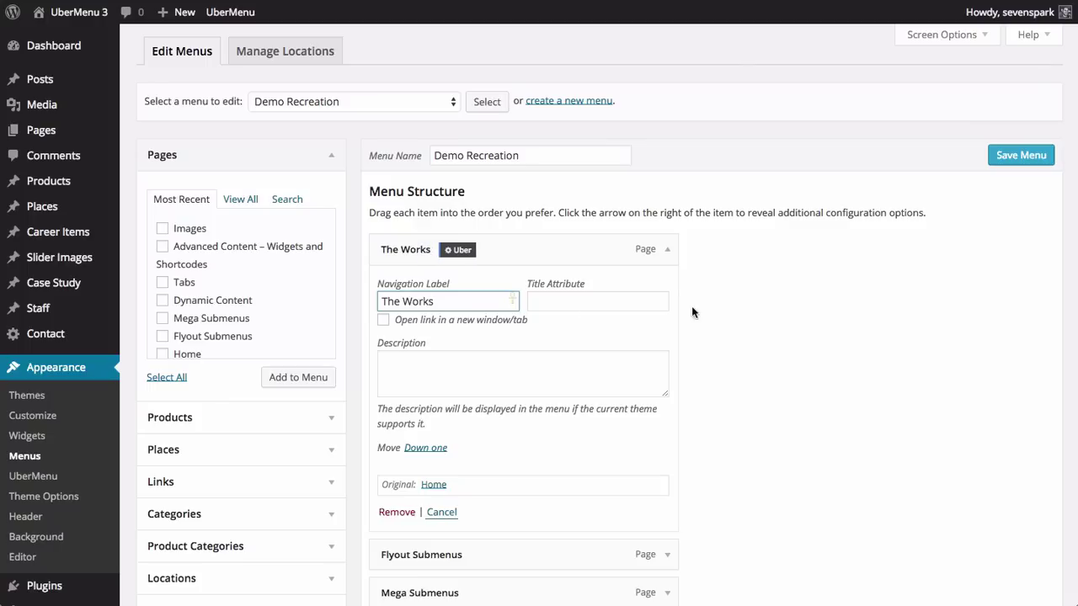
scroll(676, 259, down, 3)
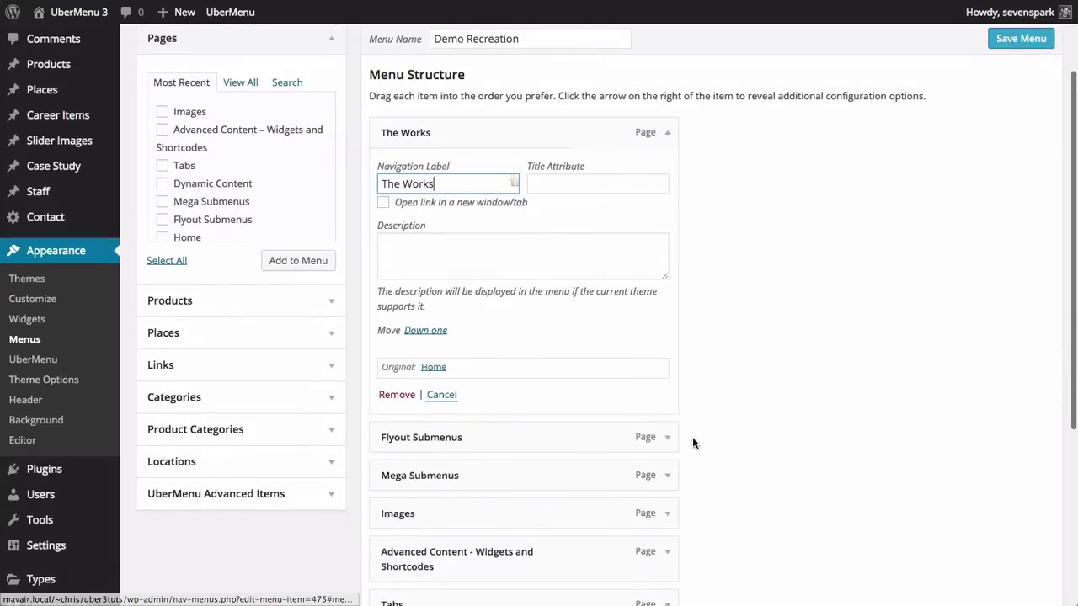
click(666, 439)
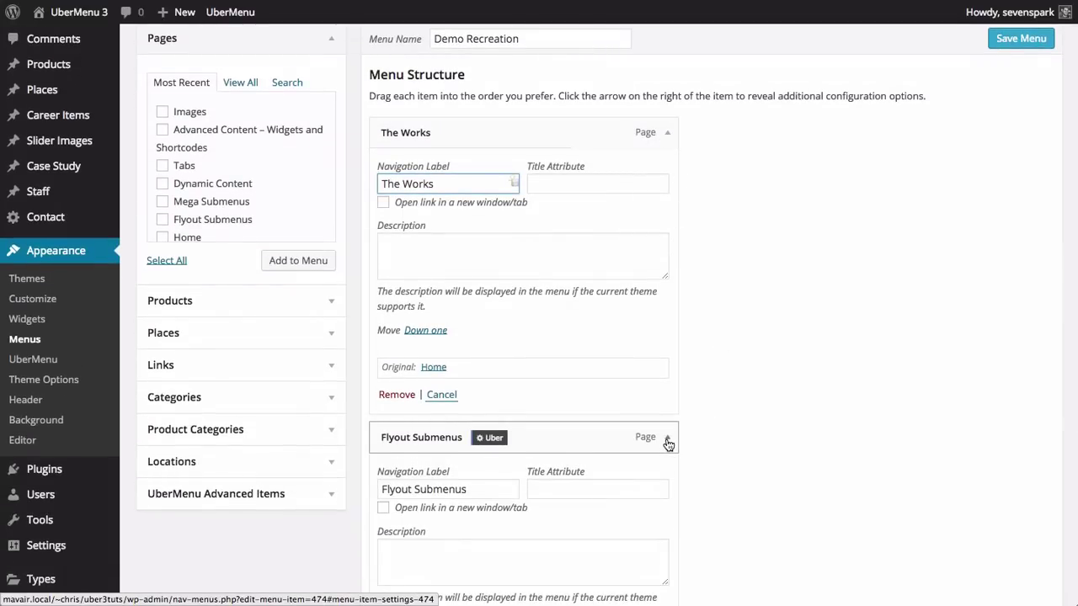
double_click(451, 491)
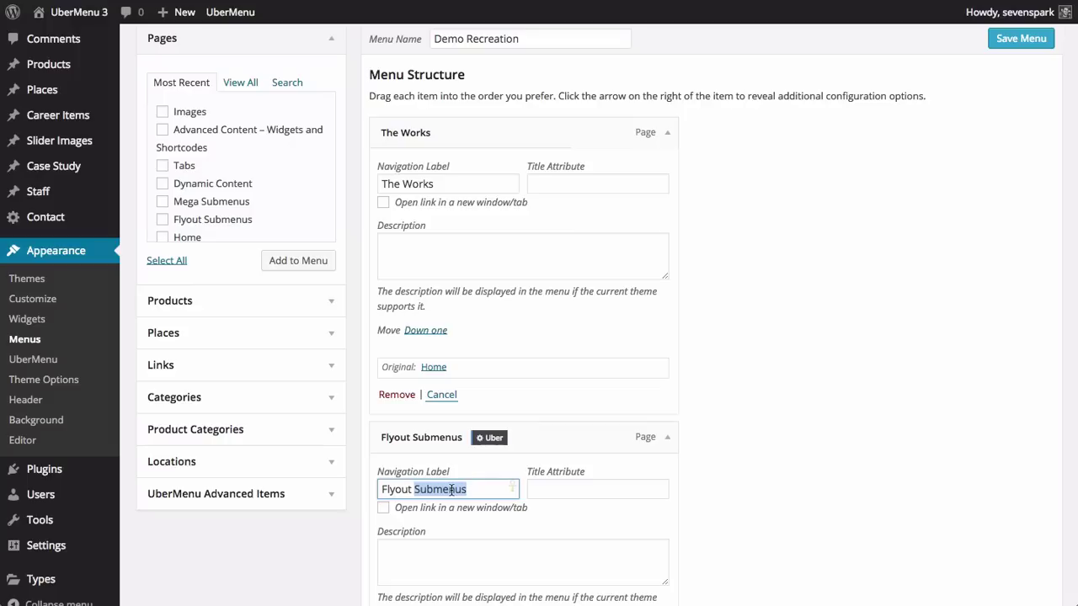
key(BackSpace)
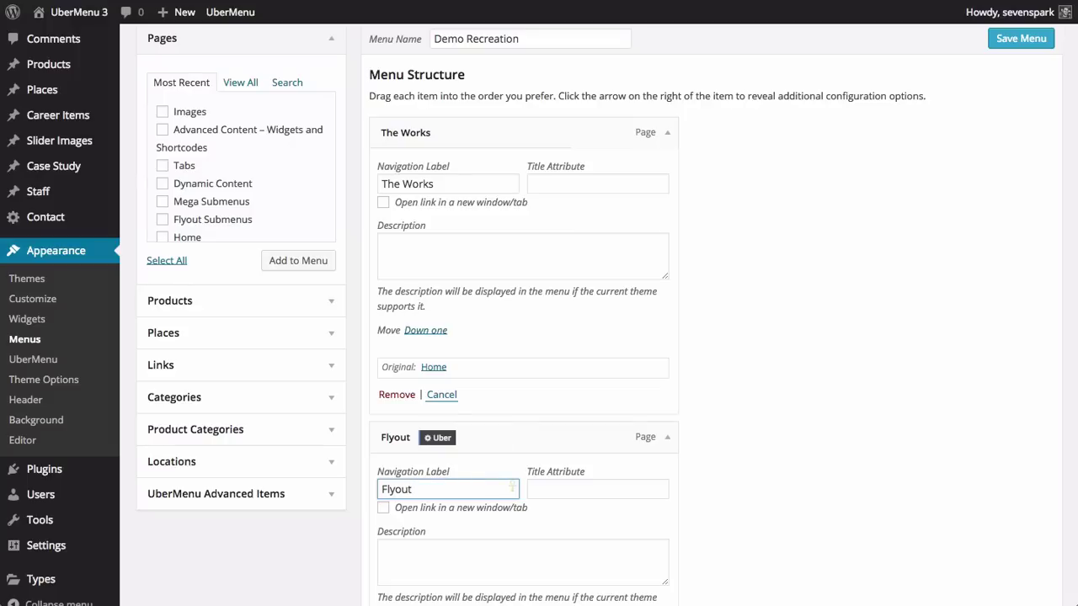
Step: Relabel the Mega Submenus item as 'Mega Menu'
scroll(573, 480, down, 2)
scroll(597, 474, down, 1)
scroll(642, 491, down, 1)
scroll(669, 503, down, 2)
click(670, 503)
scroll(438, 446, down, 3)
double_click(432, 417)
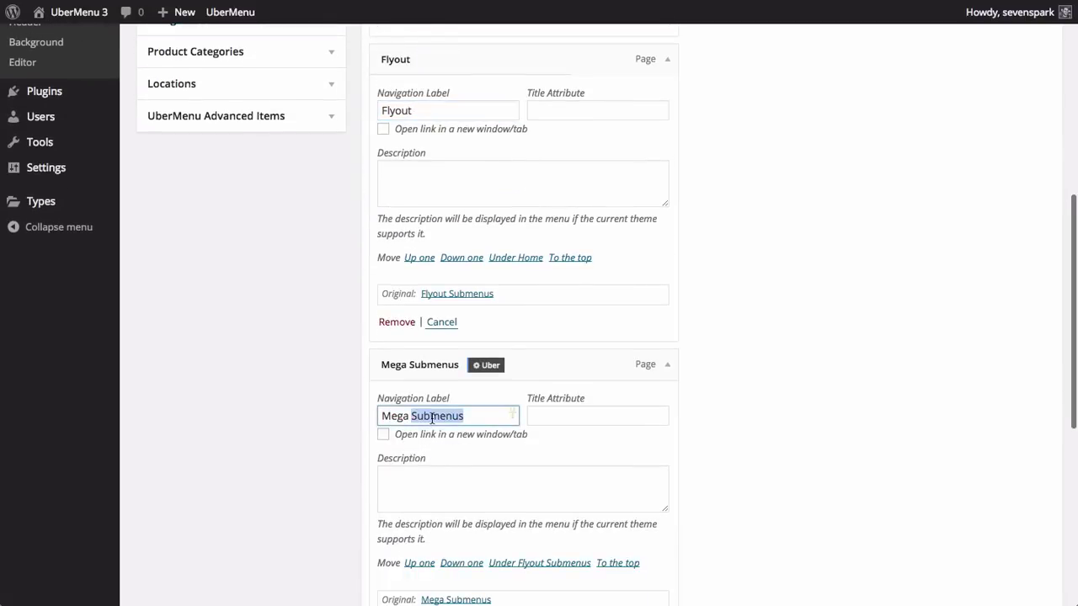
key(BackSpace)
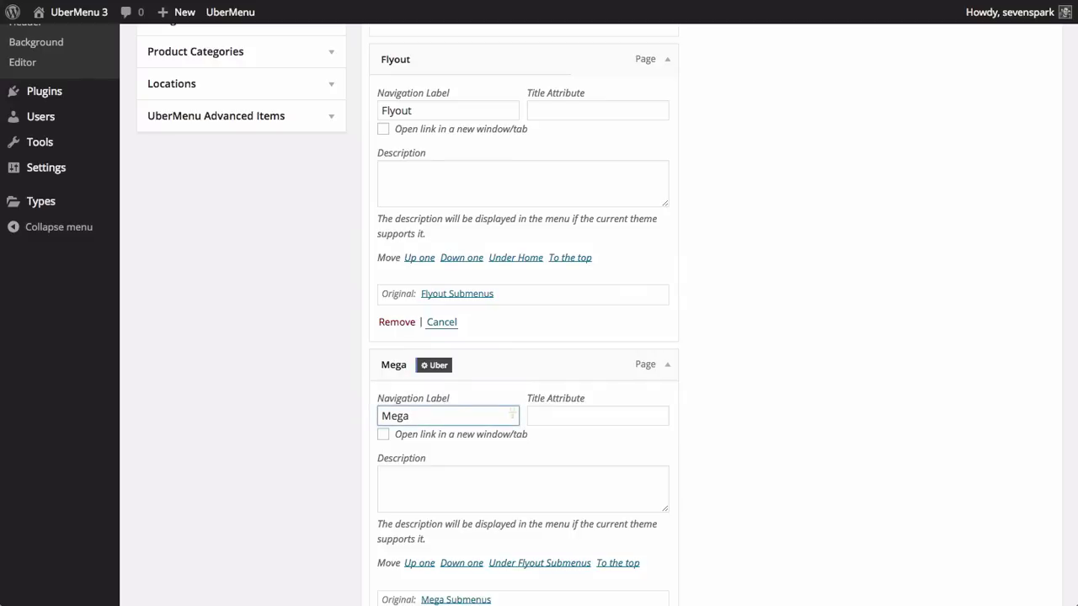
text(Menu)
Step: Trim the Advanced Content item's label to 'Advanced'
scroll(510, 505, down, 4)
scroll(510, 575, down, 1)
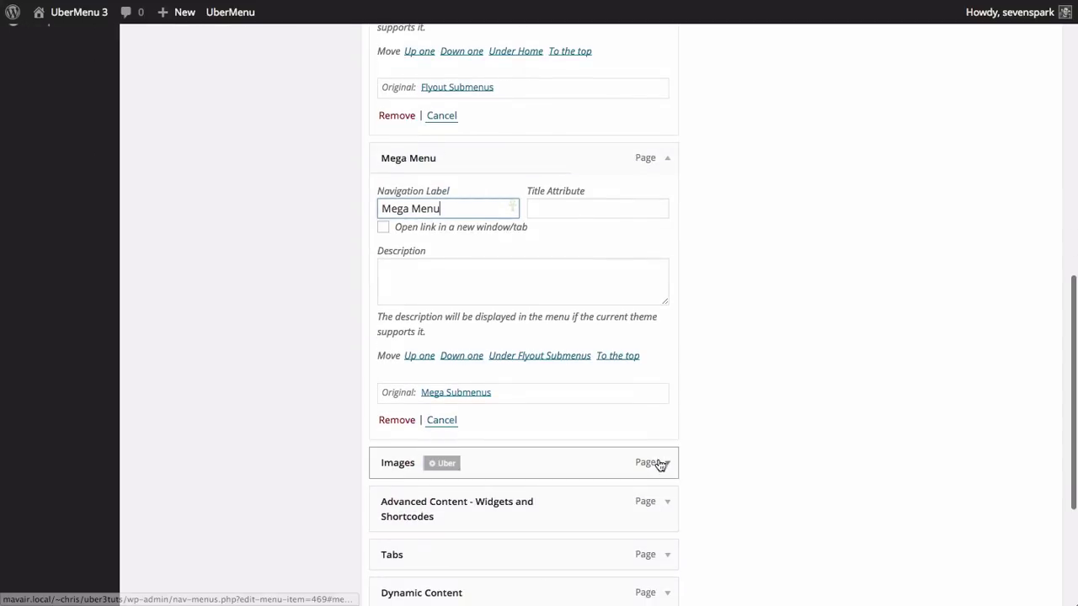
scroll(666, 465, down, 3)
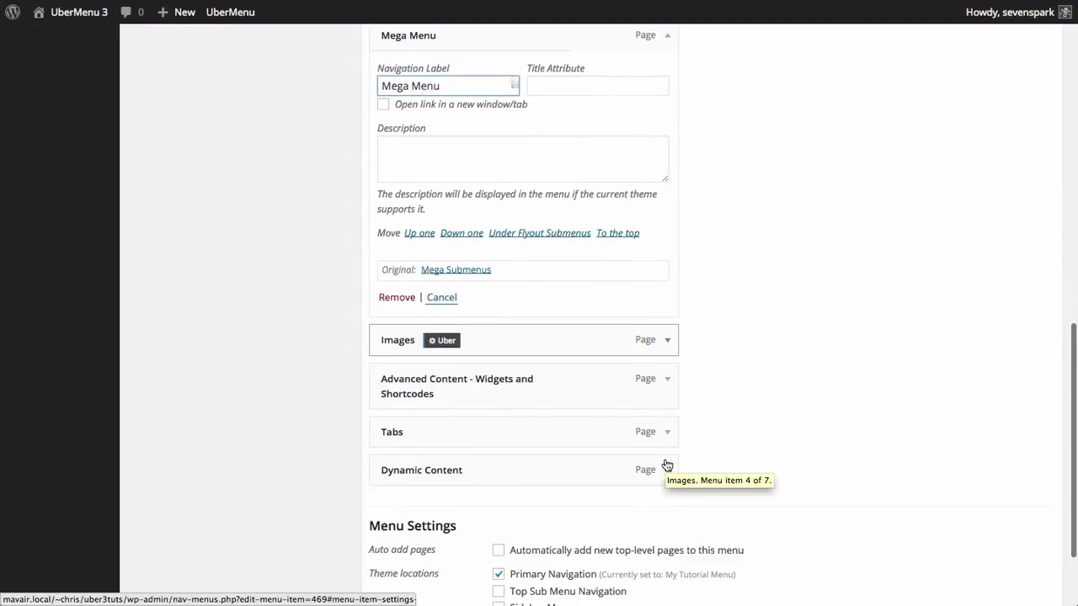
click(669, 382)
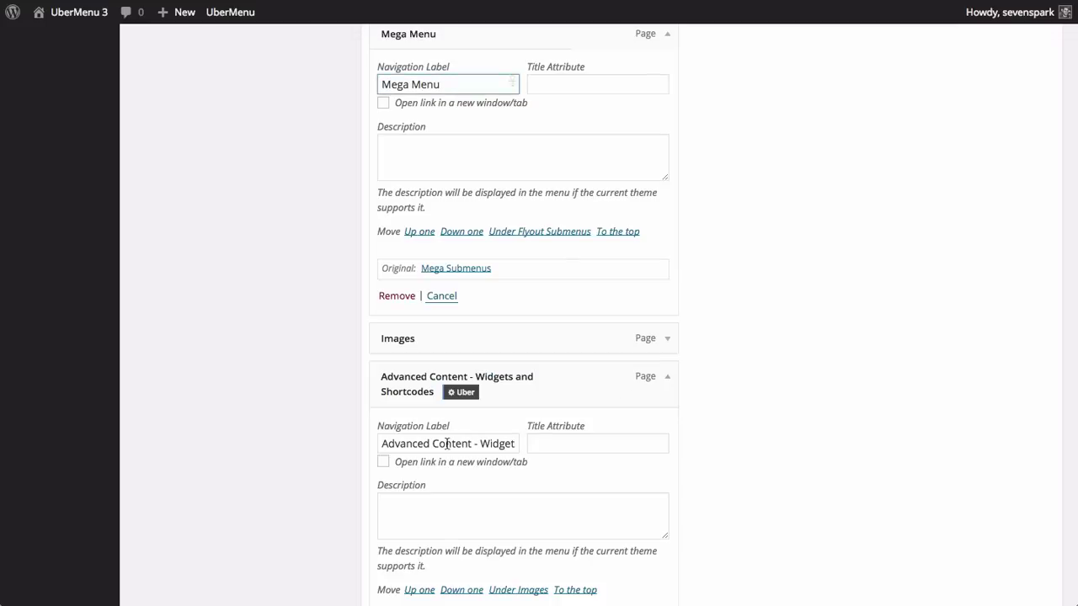
click(431, 444)
key(shift+End)
key(Delete)
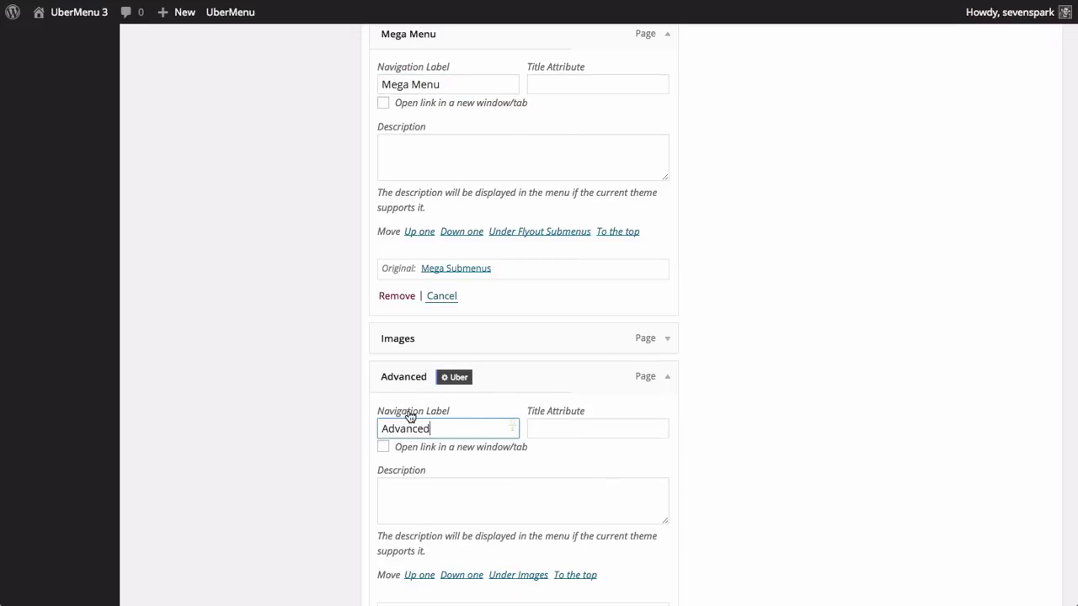
Step: Trim the Dynamic Content item's label to 'Dynamic'
scroll(410, 417, down, 5)
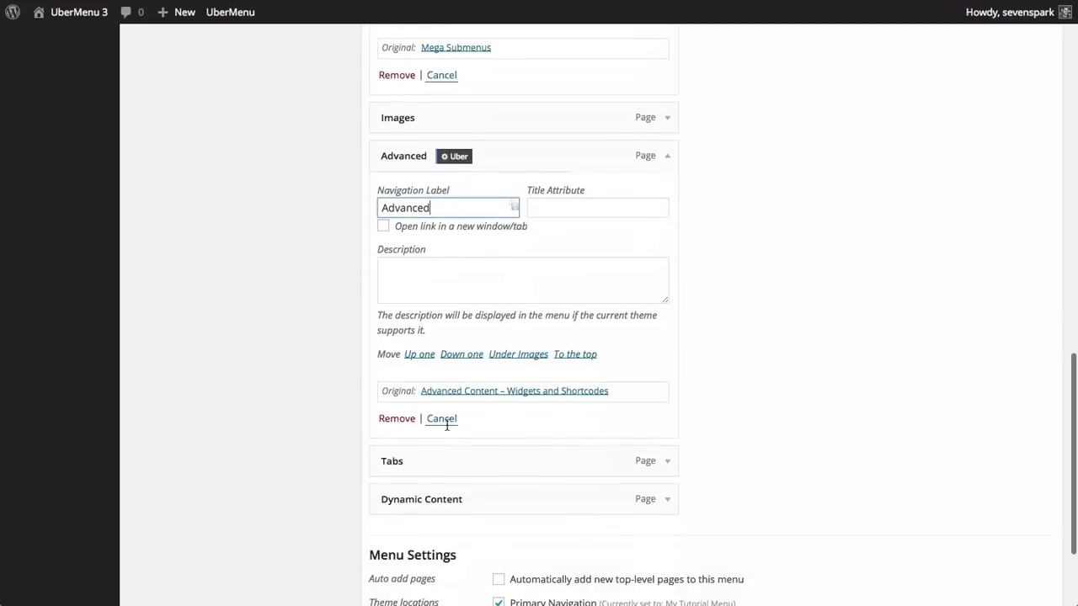
click(665, 462)
scroll(655, 476, down, 2)
scroll(665, 421, down, 5)
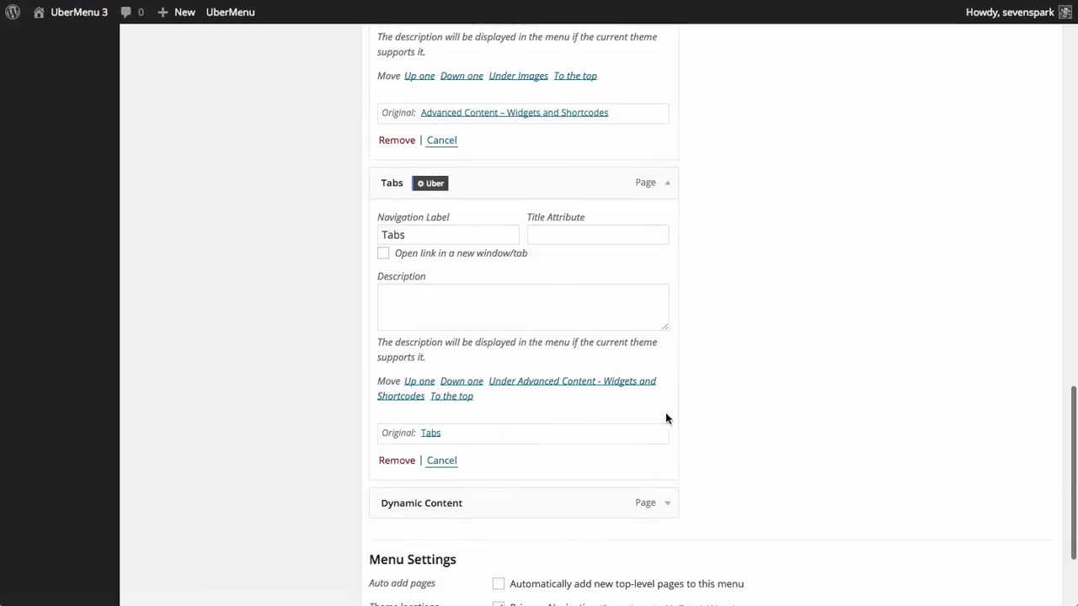
click(666, 503)
double_click(512, 553)
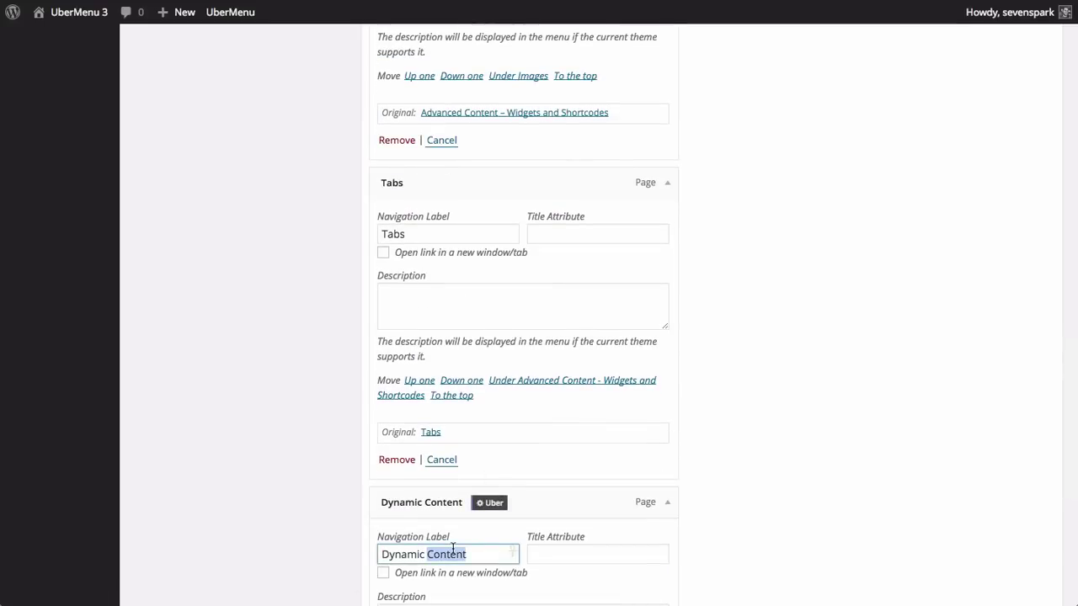
key(BackSpace)
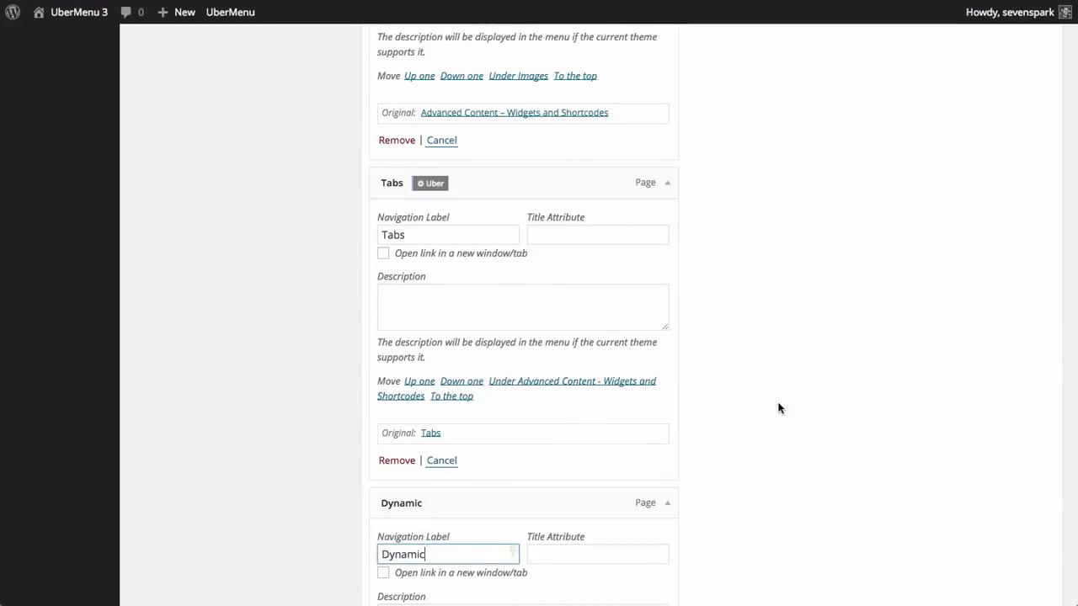
scroll(777, 407, up, 3)
scroll(777, 407, up, 1)
Step: Enable the Posts box in Screen Options and expand it to see available posts
scroll(778, 408, up, 10)
scroll(778, 408, up, 5)
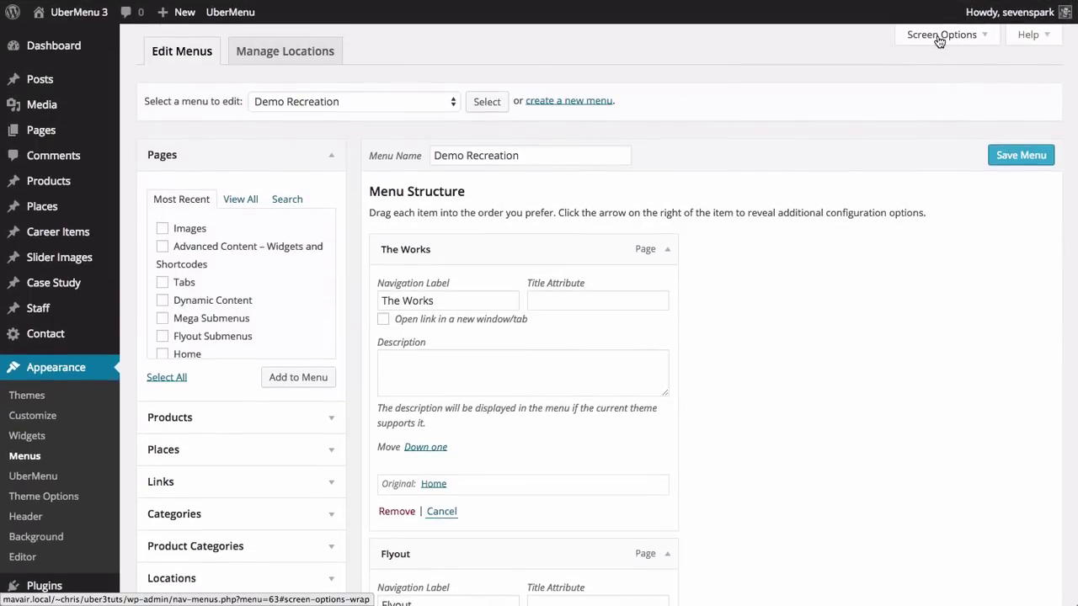
click(939, 37)
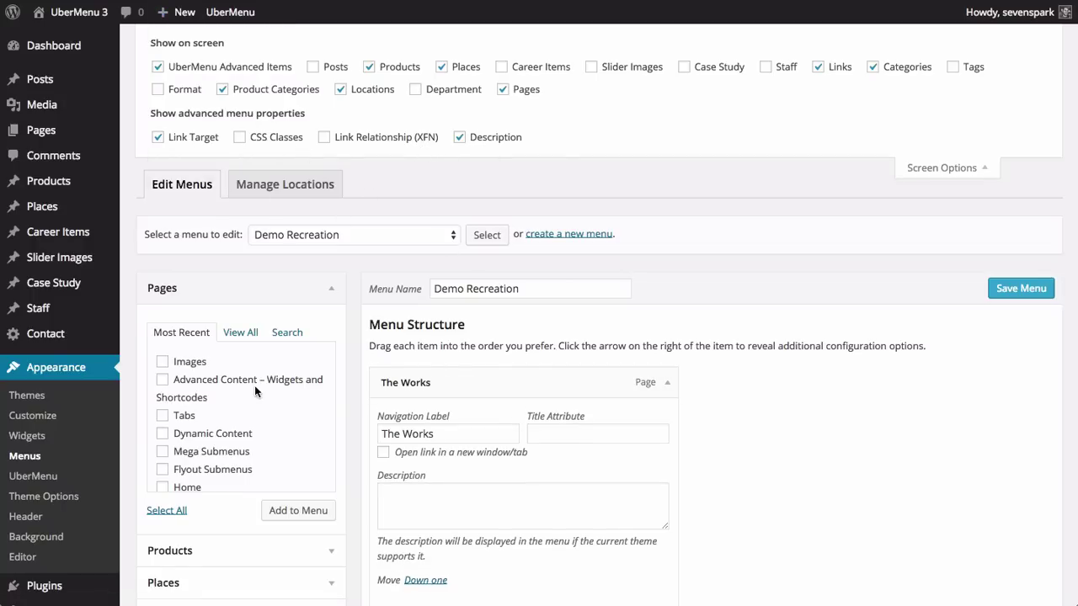
scroll(181, 429, down, 2)
scroll(187, 472, down, 3)
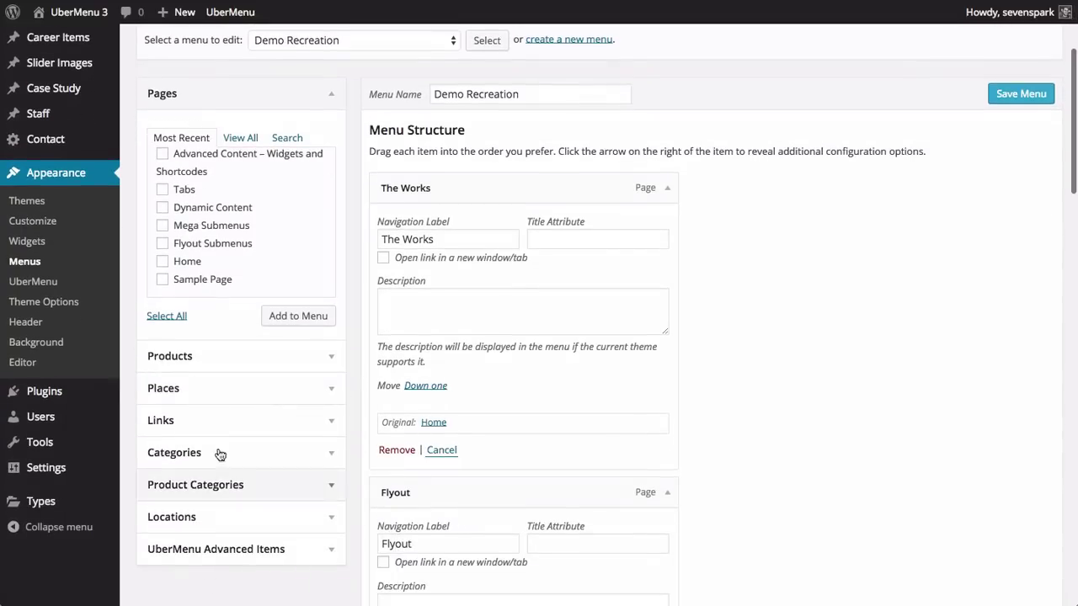
scroll(238, 419, up, 3)
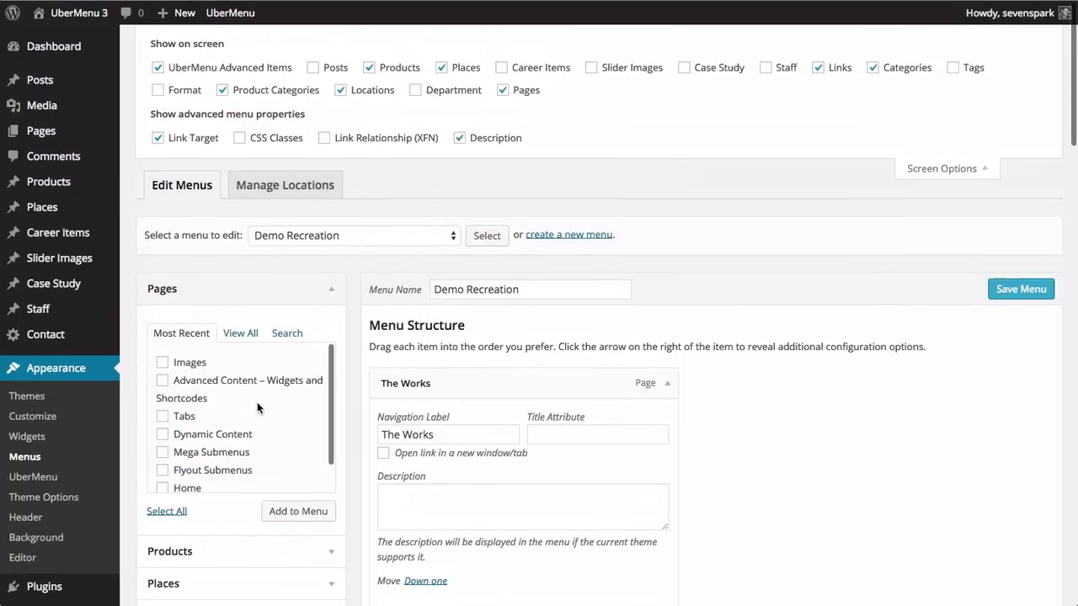
click(313, 67)
scroll(188, 546, down, 1)
scroll(211, 522, down, 1)
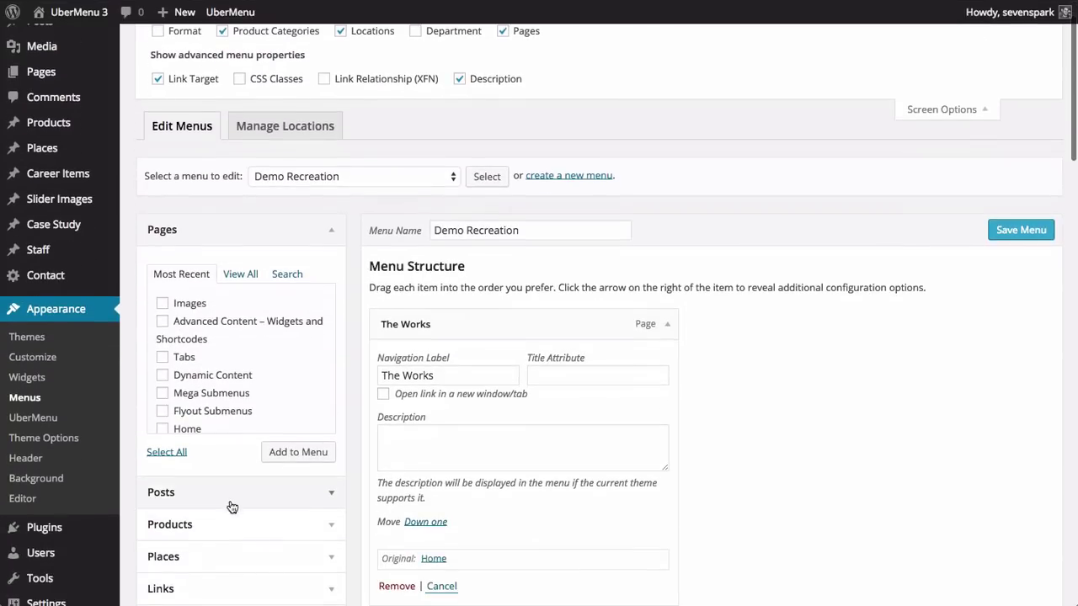
click(233, 497)
scroll(233, 502, down, 2)
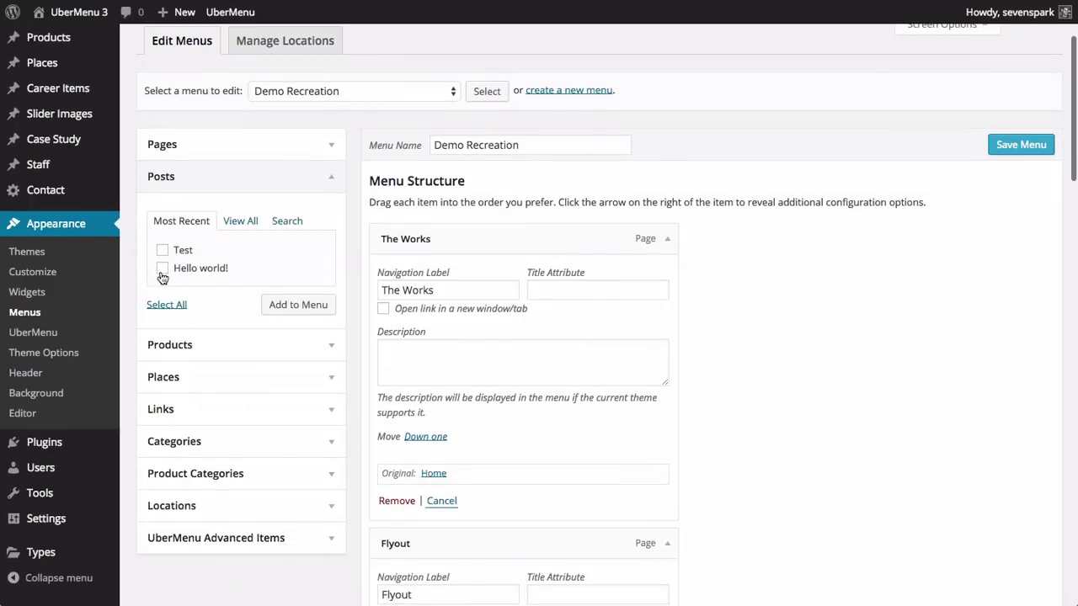
scroll(172, 268, up, 3)
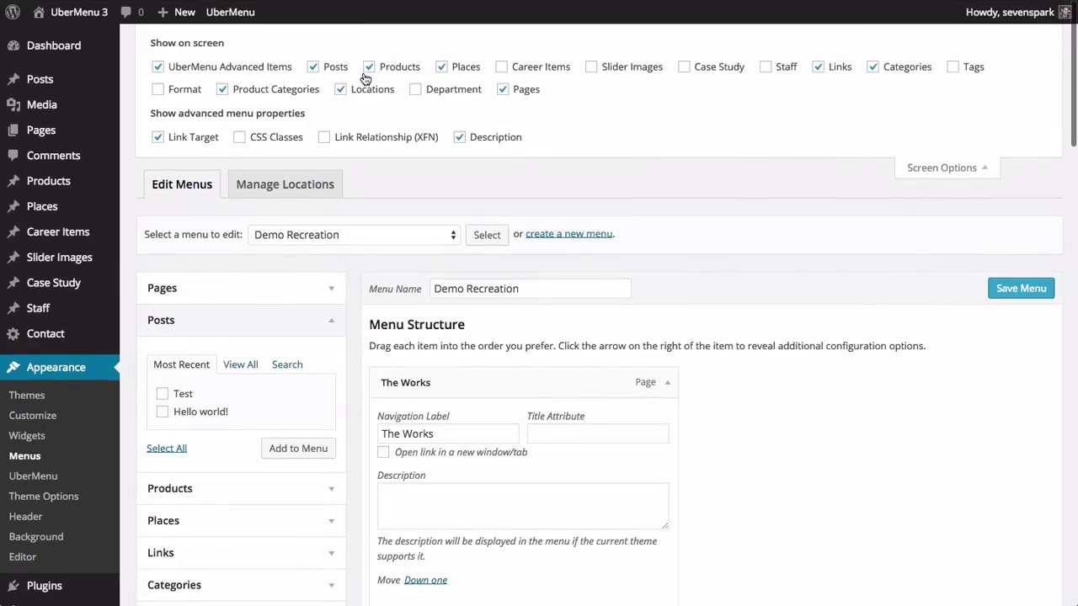
Step: Hide the Products box, and briefly show then hide the Department box
click(369, 68)
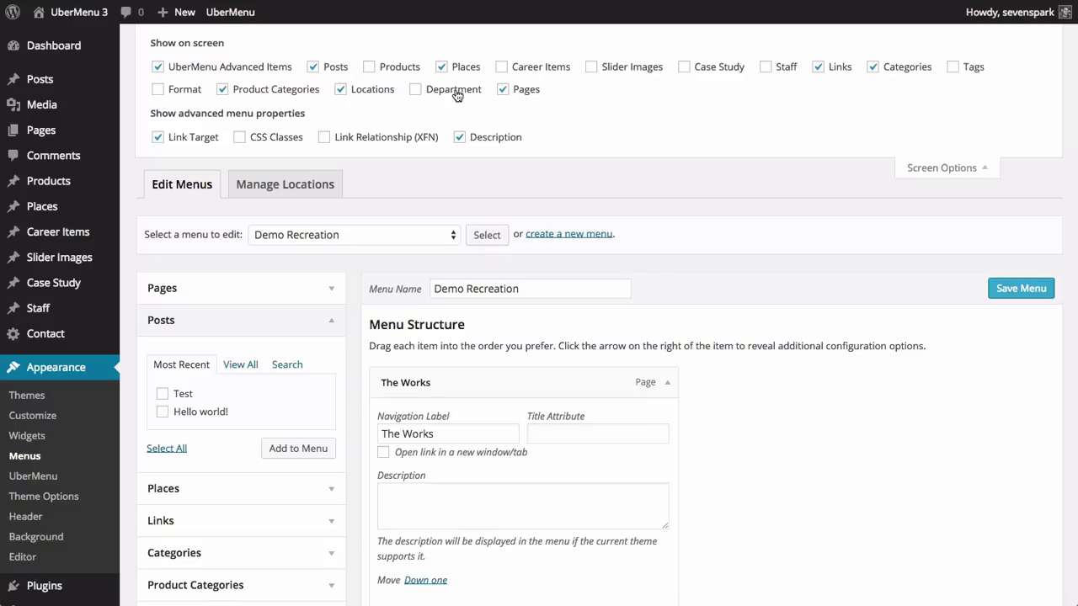
scroll(455, 95, down, 5)
scroll(252, 337, down, 1)
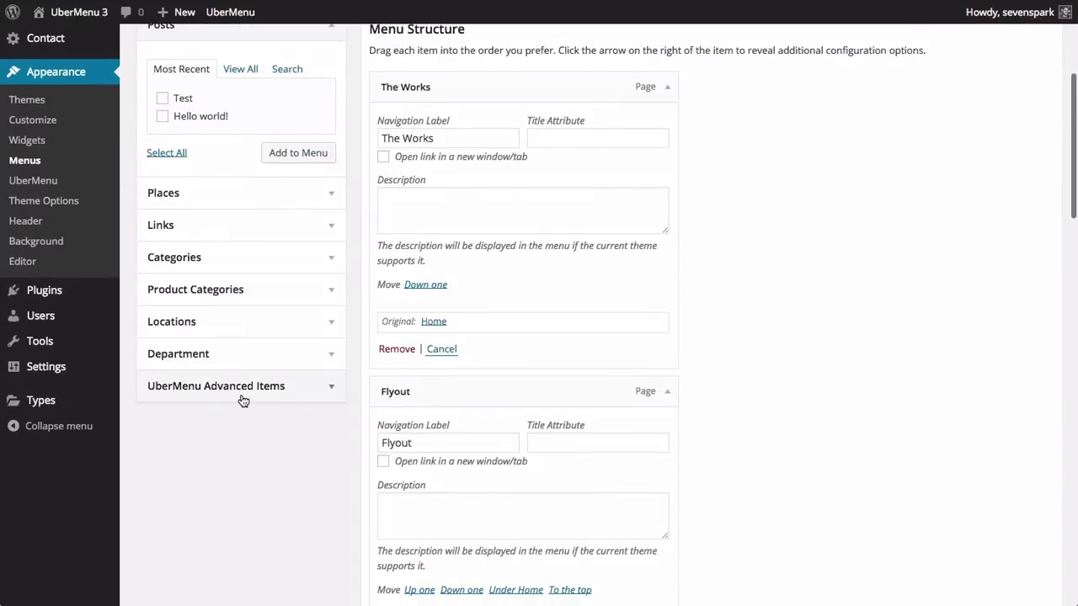
click(285, 363)
scroll(316, 266, up, 5)
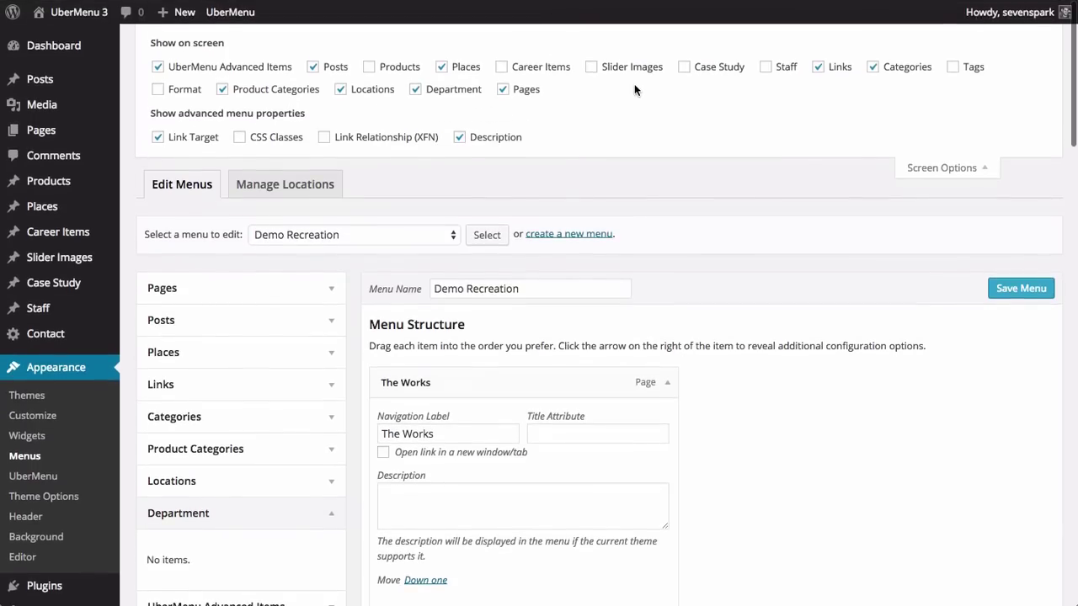
click(460, 92)
Step: Close Screen Options and save Demo Recreation with items The Works through Dynamic
click(915, 169)
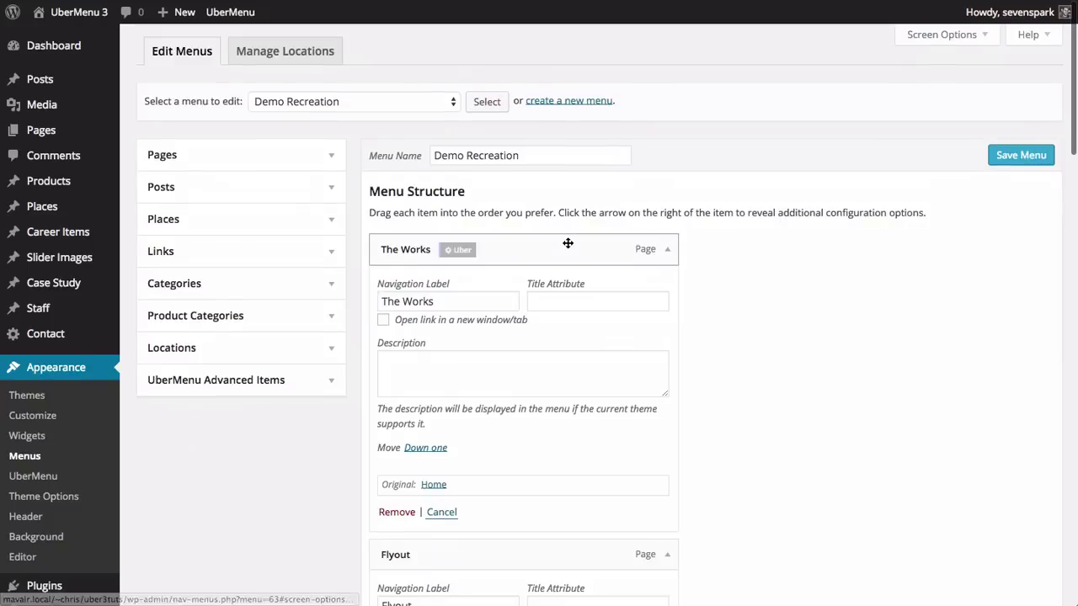
scroll(568, 243, down, 6)
scroll(567, 242, down, 4)
scroll(481, 359, down, 3)
scroll(480, 366, down, 3)
scroll(481, 363, down, 2)
scroll(482, 364, down, 1)
scroll(481, 363, down, 3)
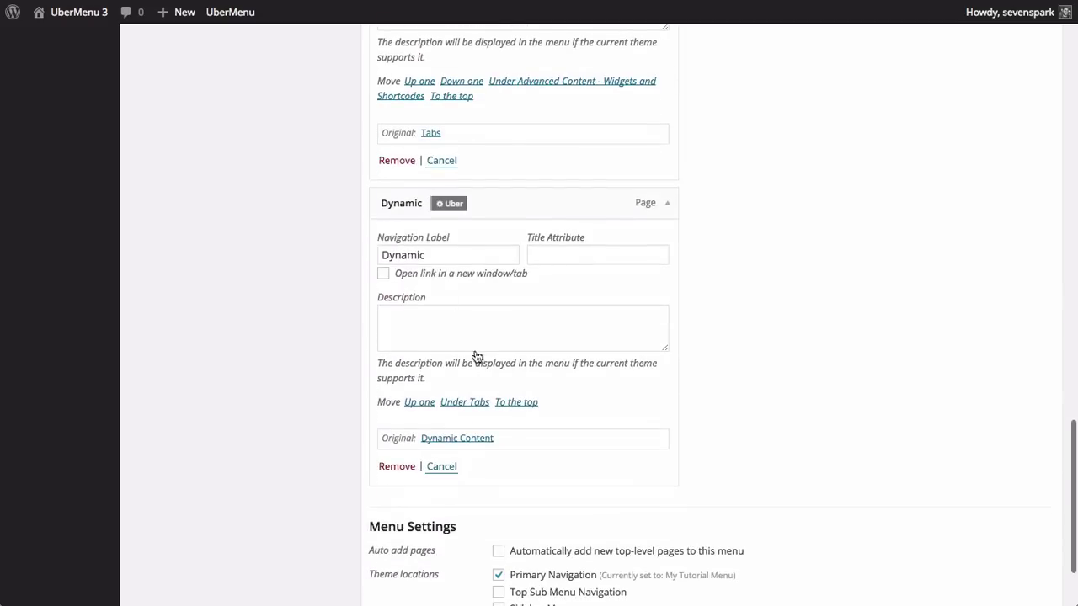
scroll(593, 405, down, 1)
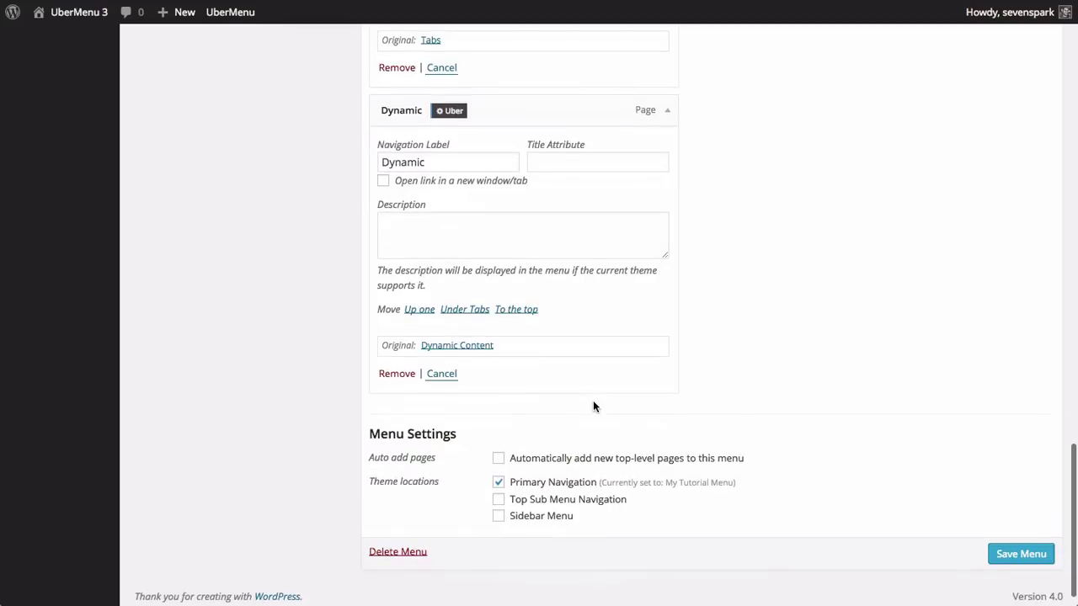
scroll(593, 405, up, 1)
scroll(593, 405, up, 1)
scroll(592, 405, up, 5)
scroll(593, 406, up, 2)
scroll(593, 406, up, 5)
scroll(593, 407, up, 4)
scroll(593, 406, up, 2)
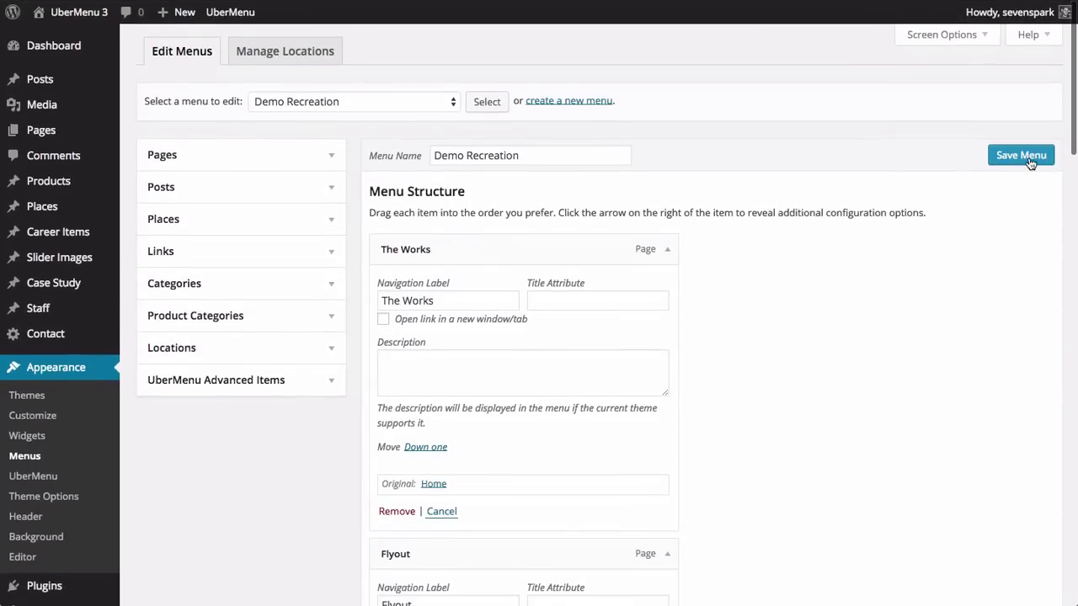
click(1029, 160)
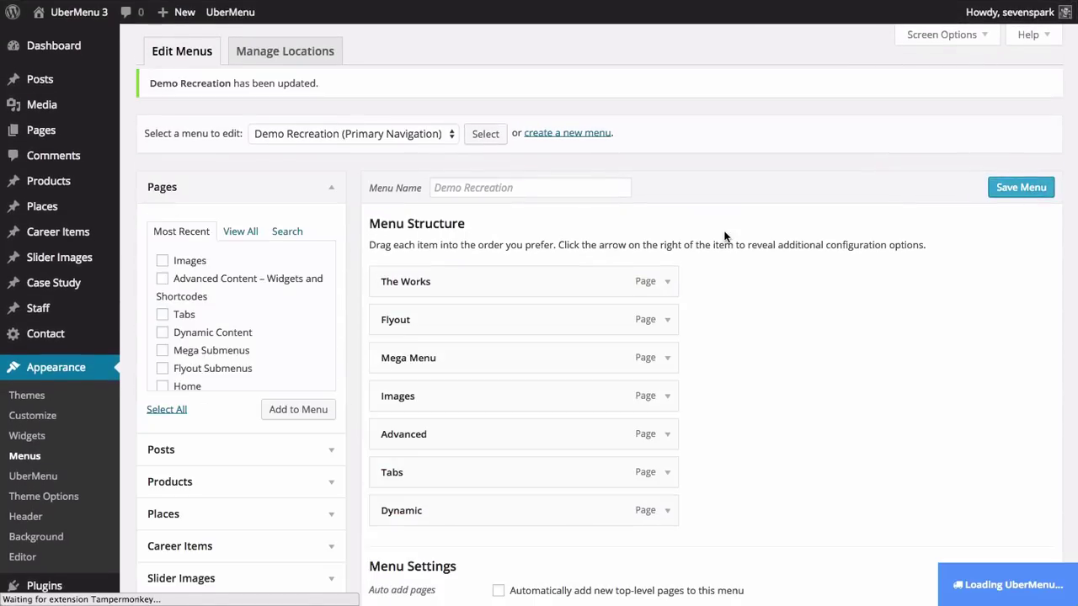
scroll(533, 220, down, 2)
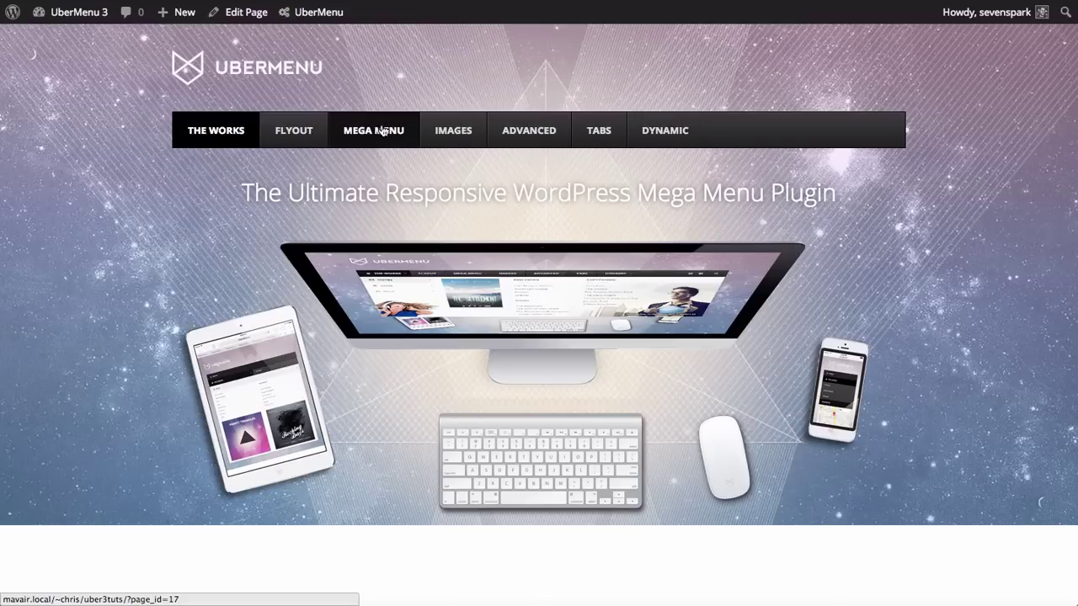
Step: On the live site, visit the Mega Menu page, then return to The Works home page
click(383, 131)
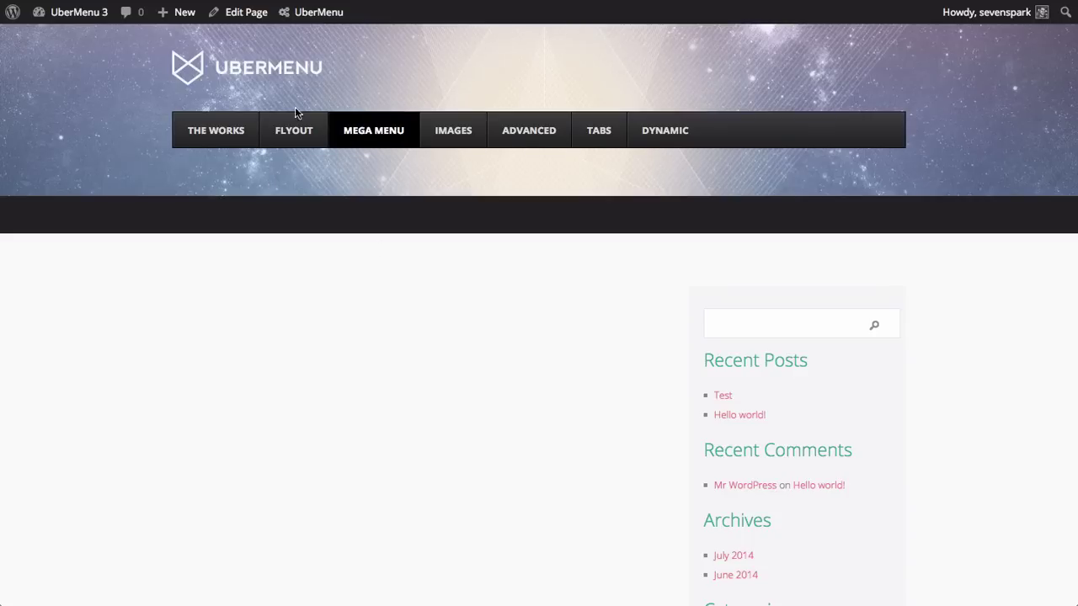
click(208, 136)
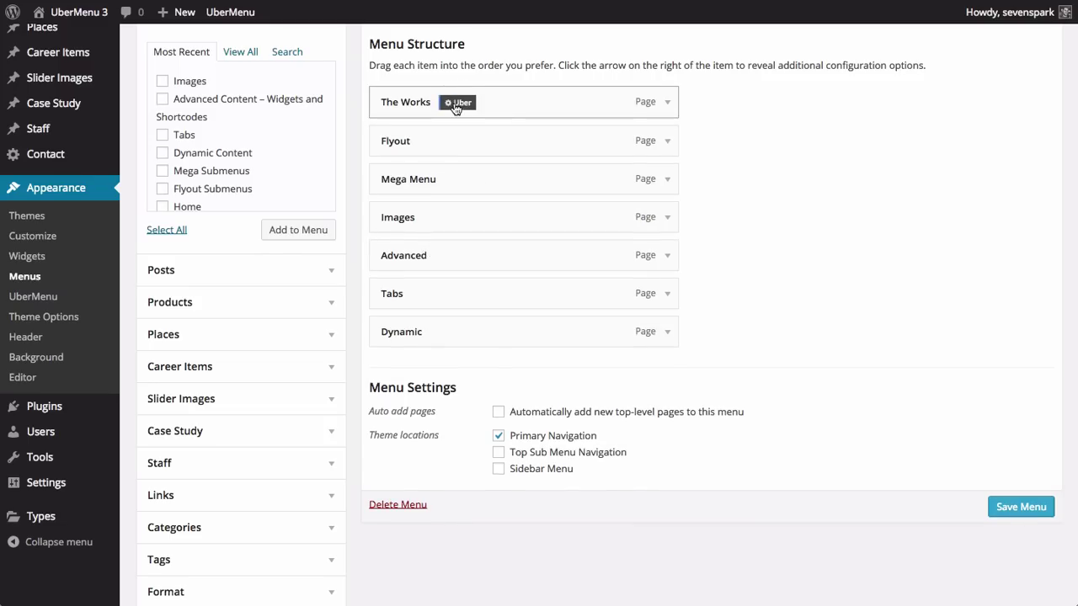
Step: Open The Works' UberMenu icon settings and assign the gear icon
click(456, 103)
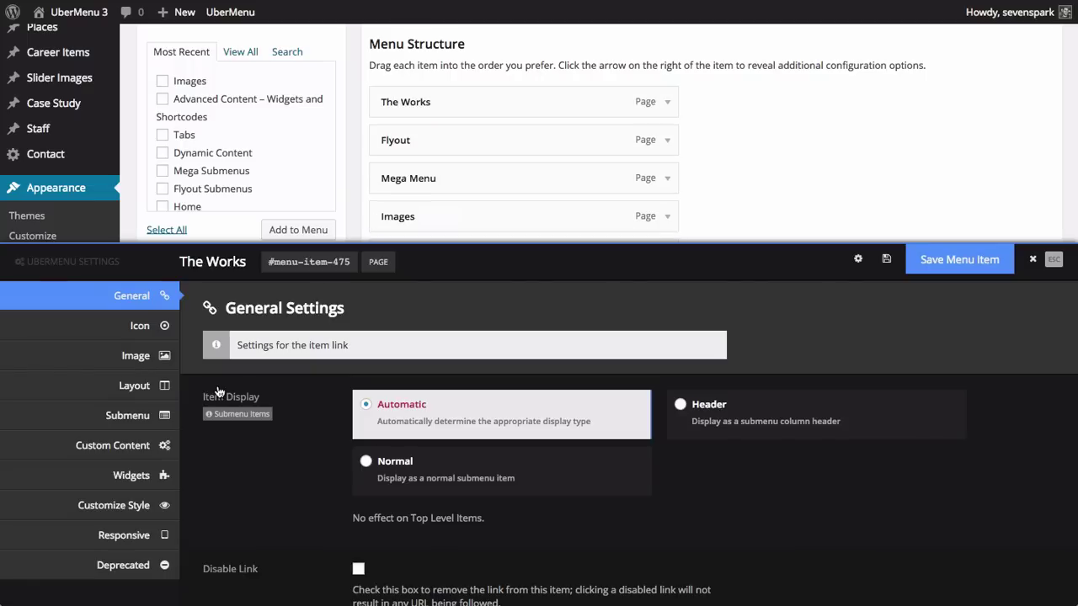
click(103, 326)
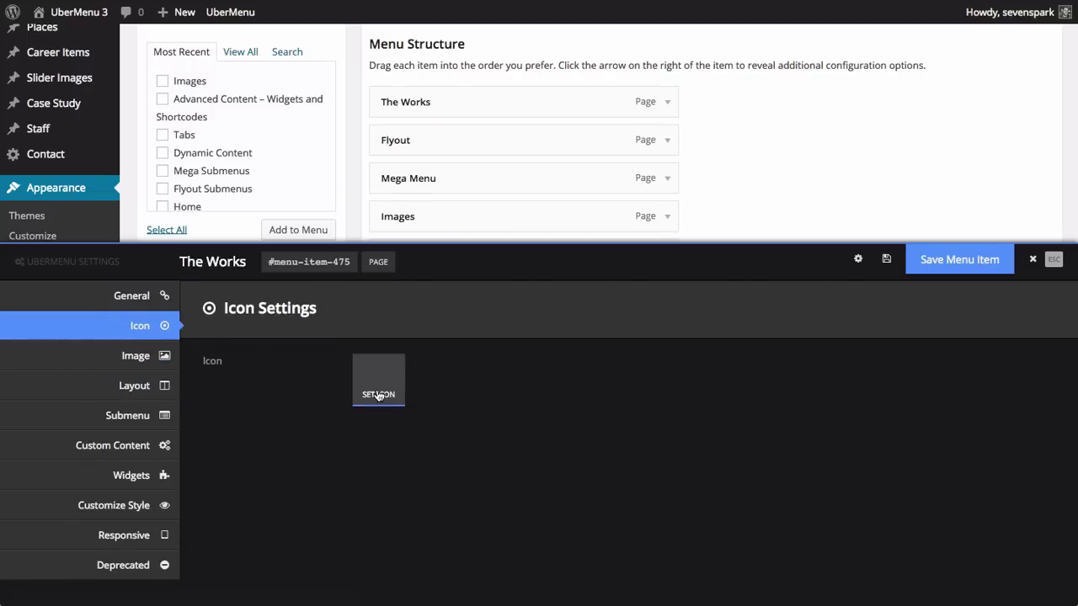
click(380, 369)
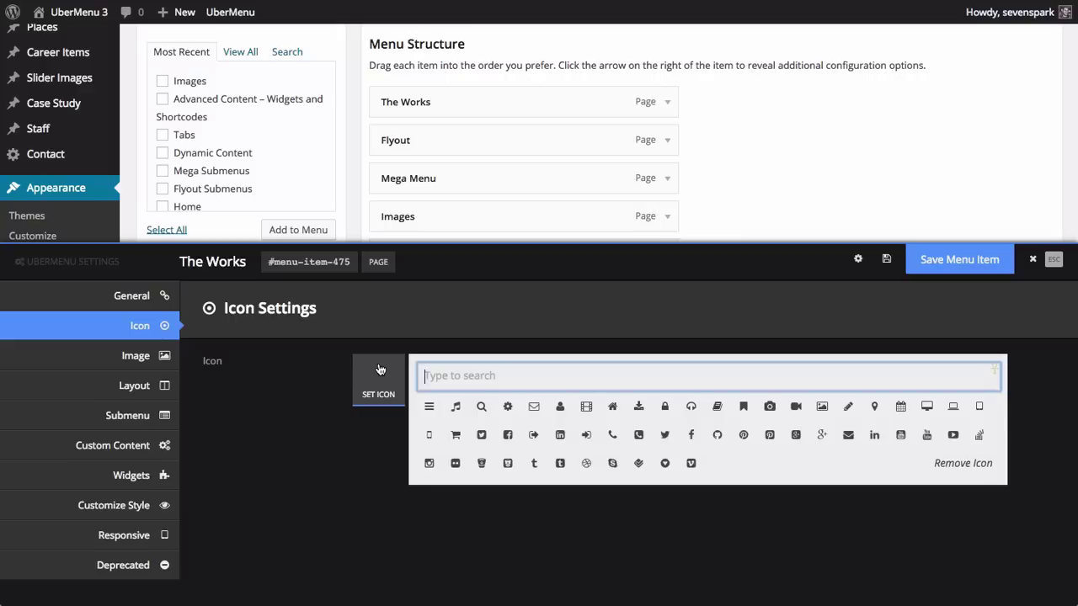
click(507, 407)
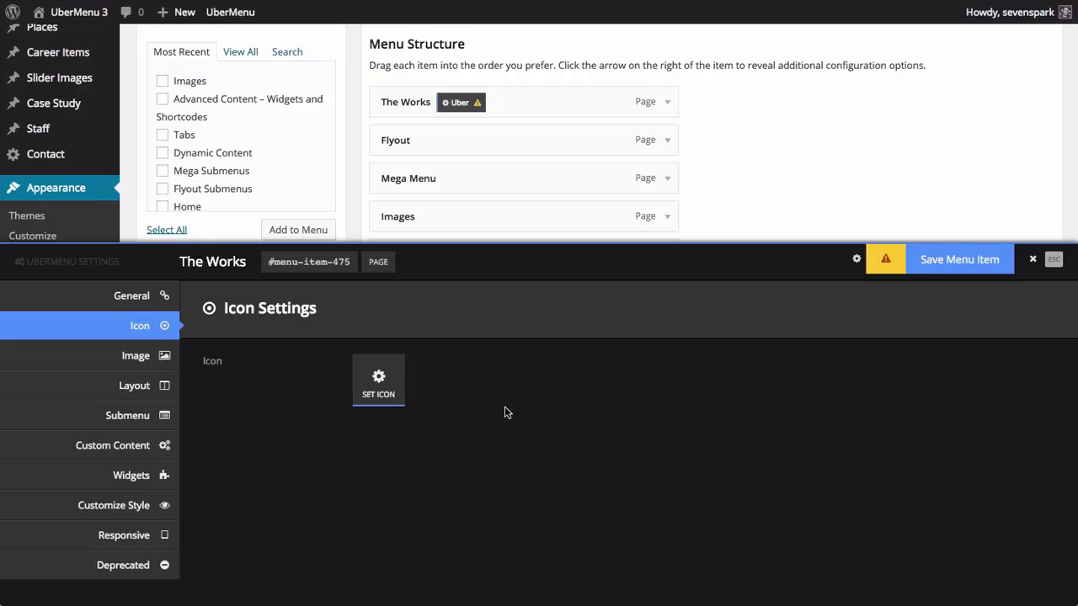
Step: Clear and re-pick the gear icon for The Works, then save the menu item
click(378, 384)
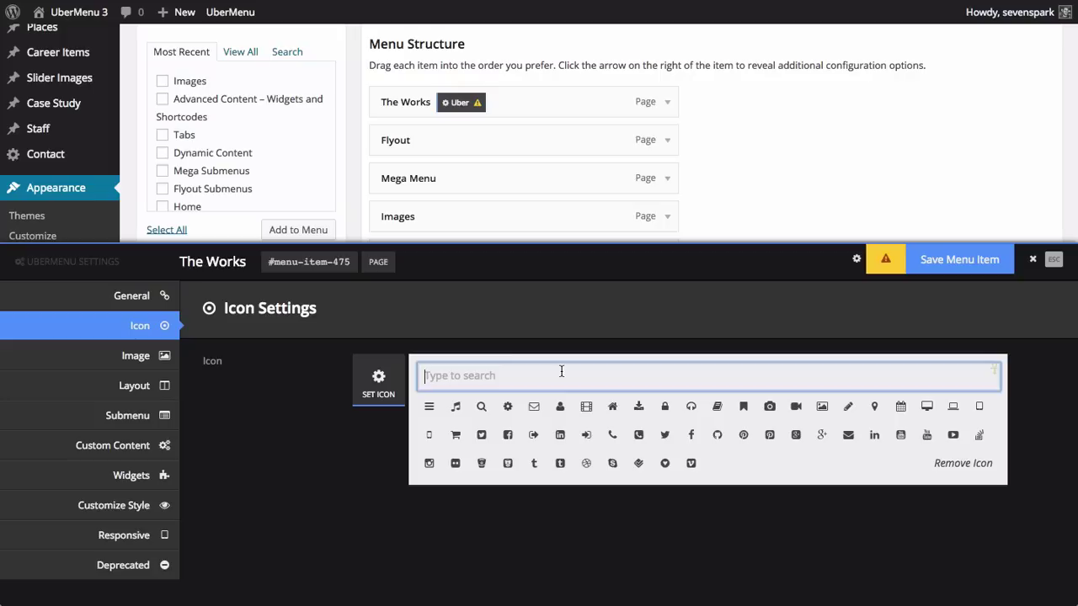
text(twi)
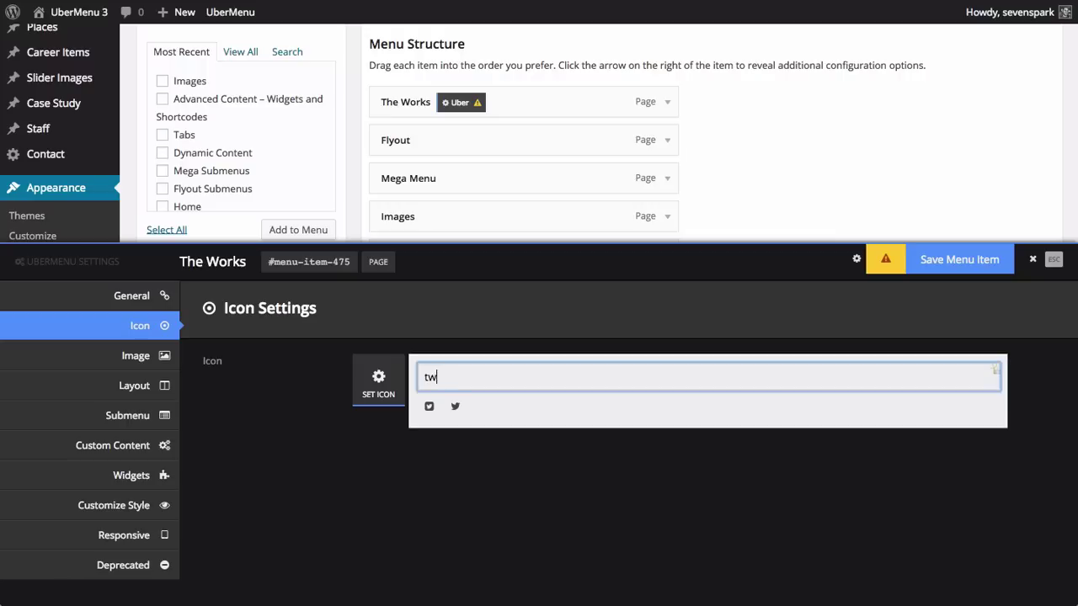
key(BackSpace)
key(BackSpace)
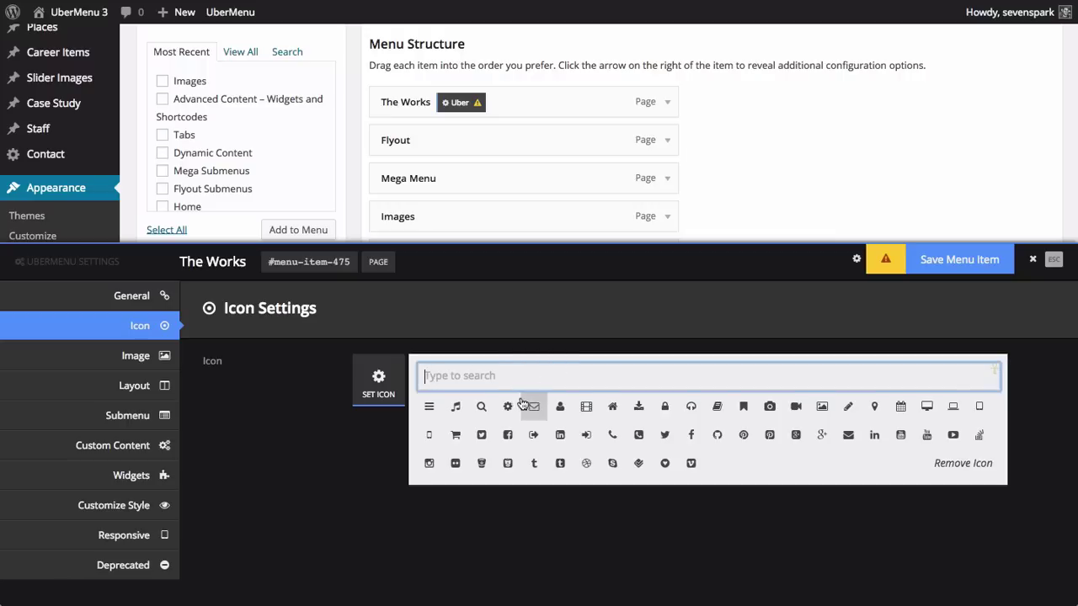
click(506, 408)
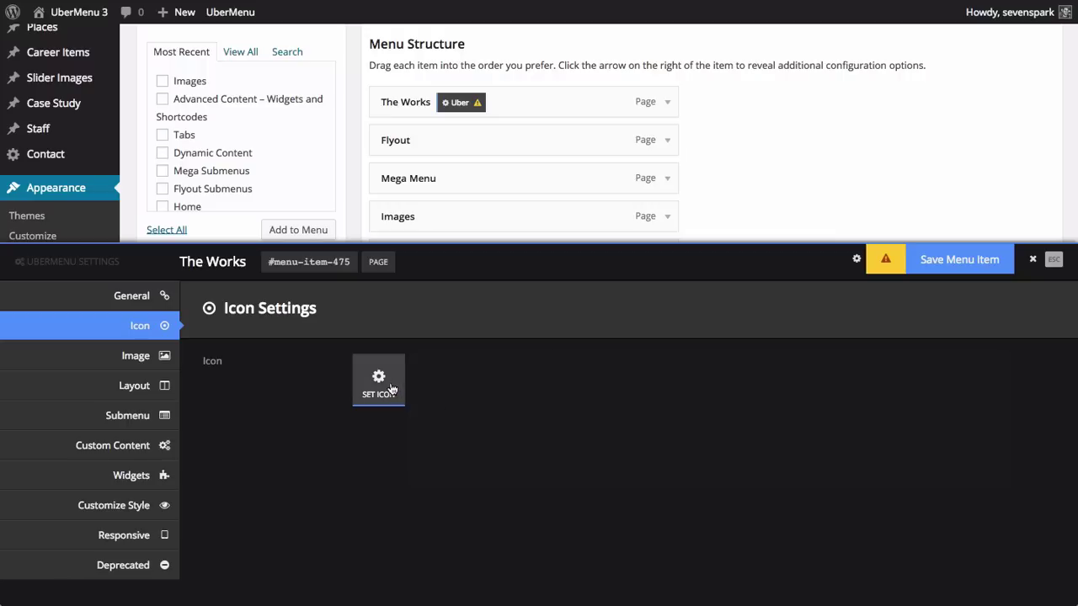
click(388, 386)
click(974, 464)
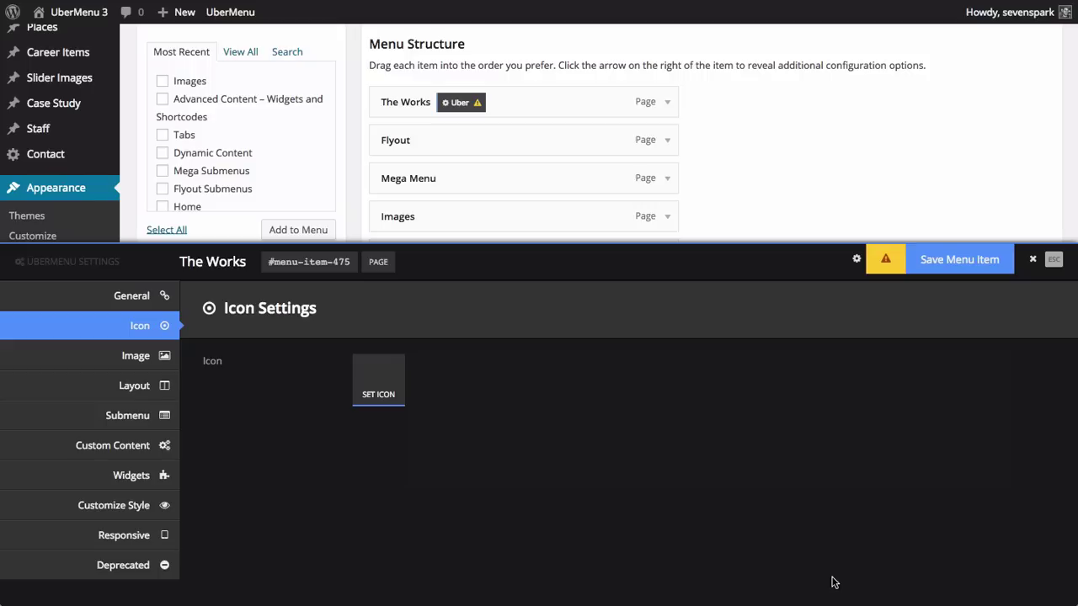
click(389, 381)
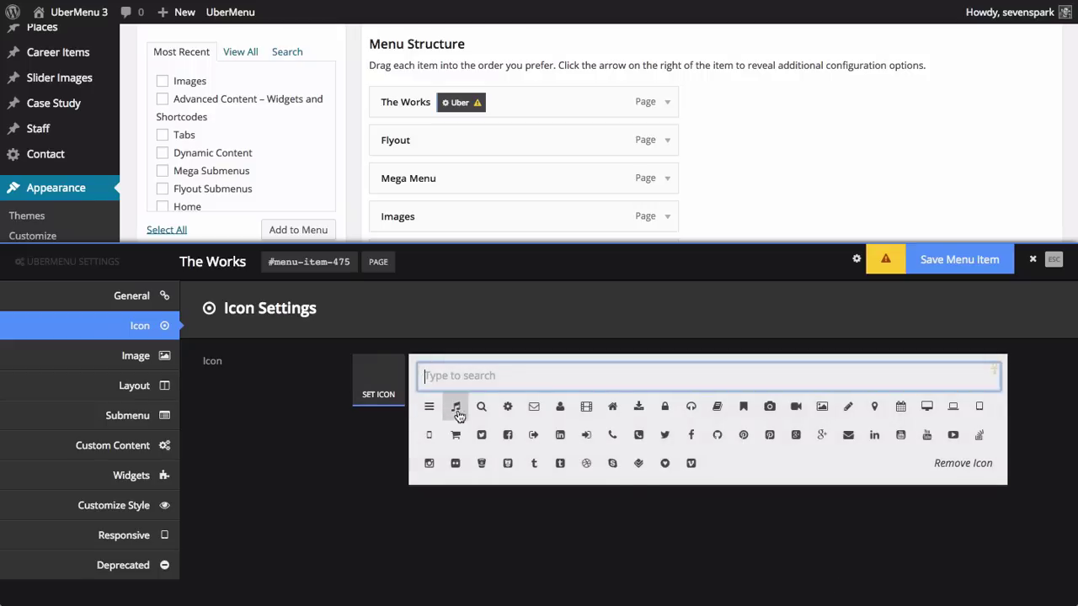
click(508, 407)
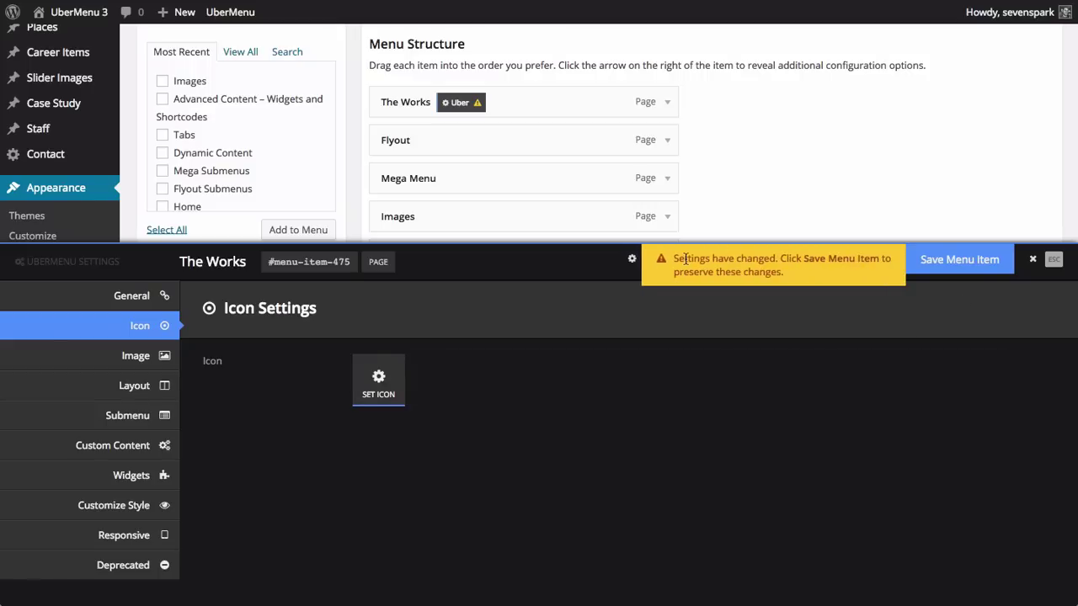
mouse_move(885, 259)
click(977, 268)
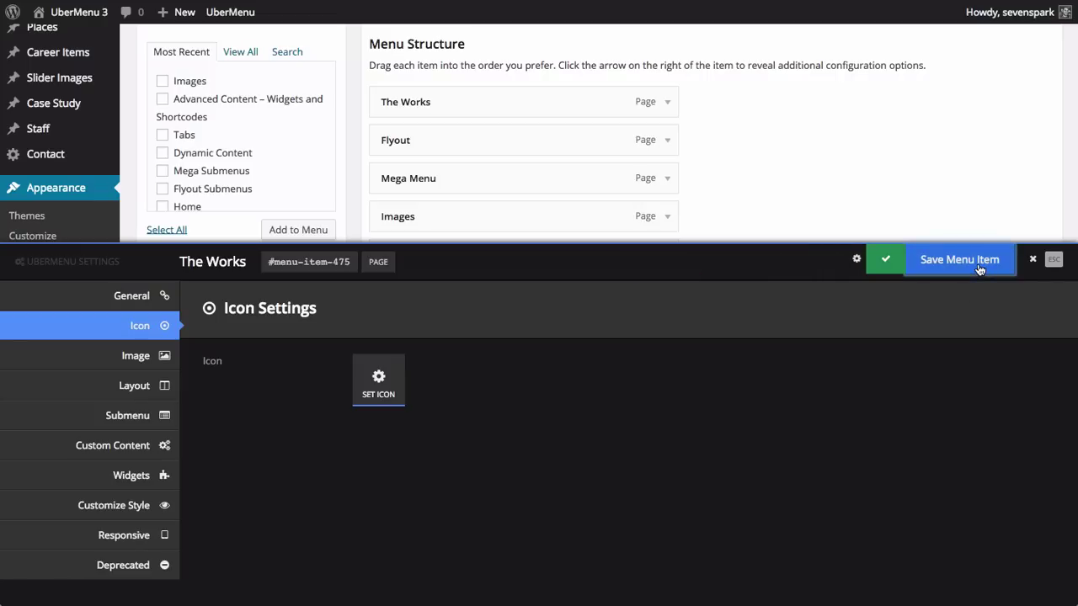
mouse_move(447, 210)
click(930, 262)
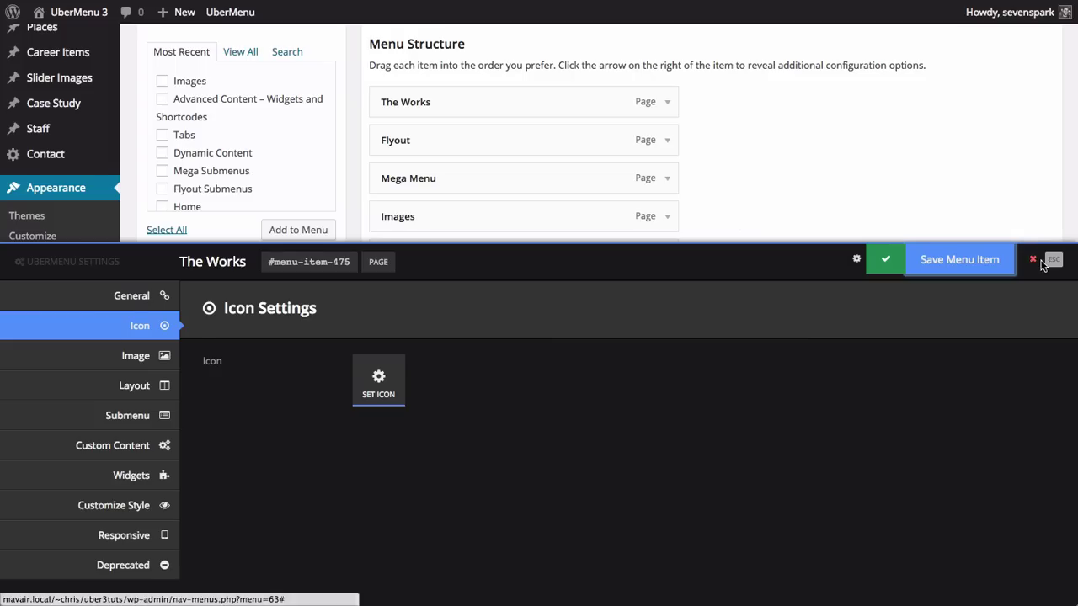
key(Escape)
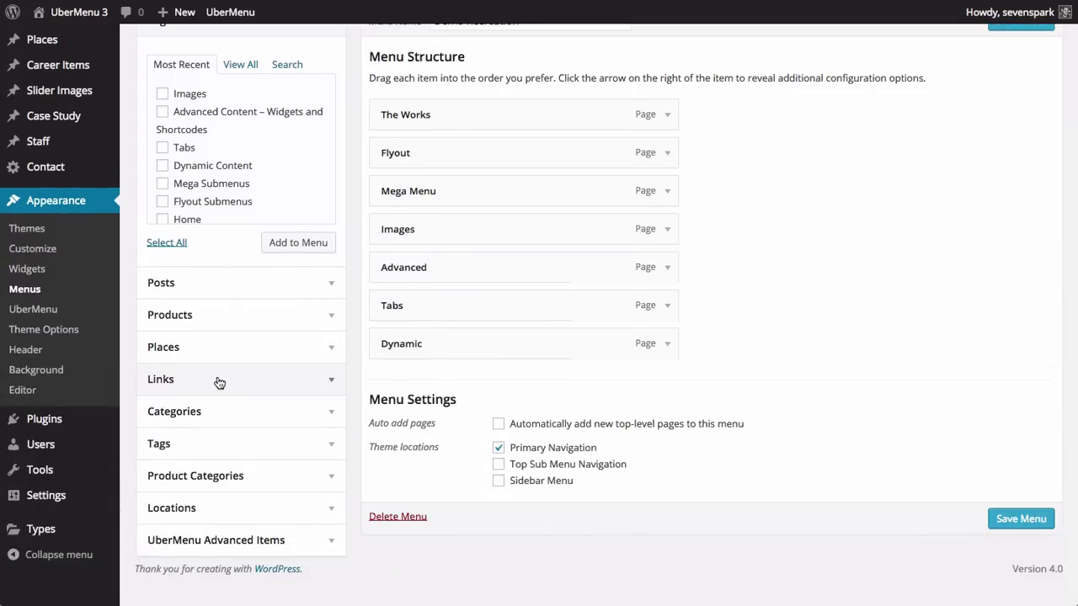
click(219, 381)
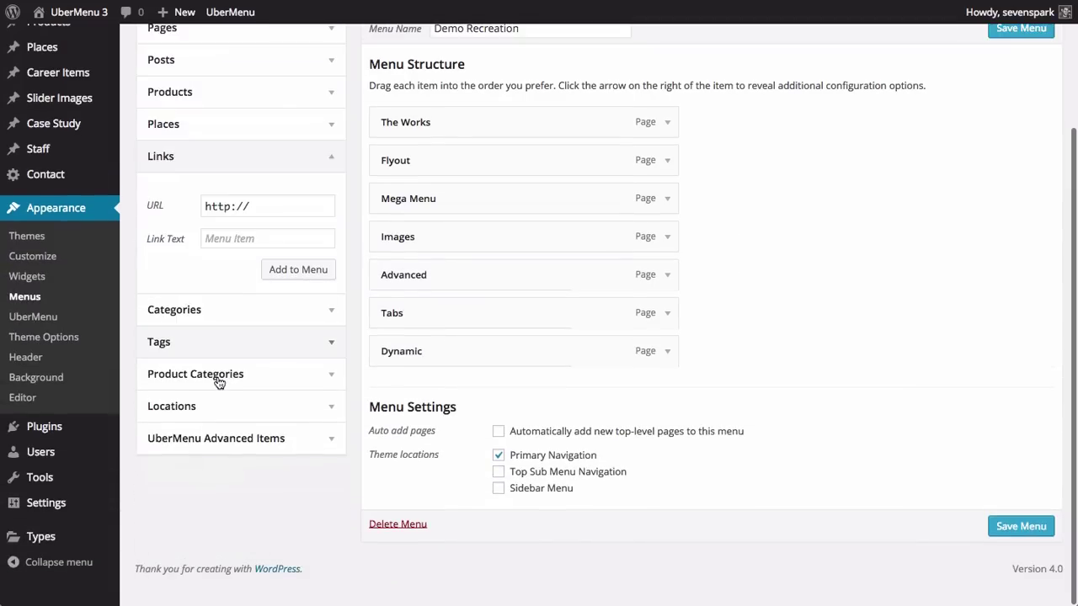
click(293, 208)
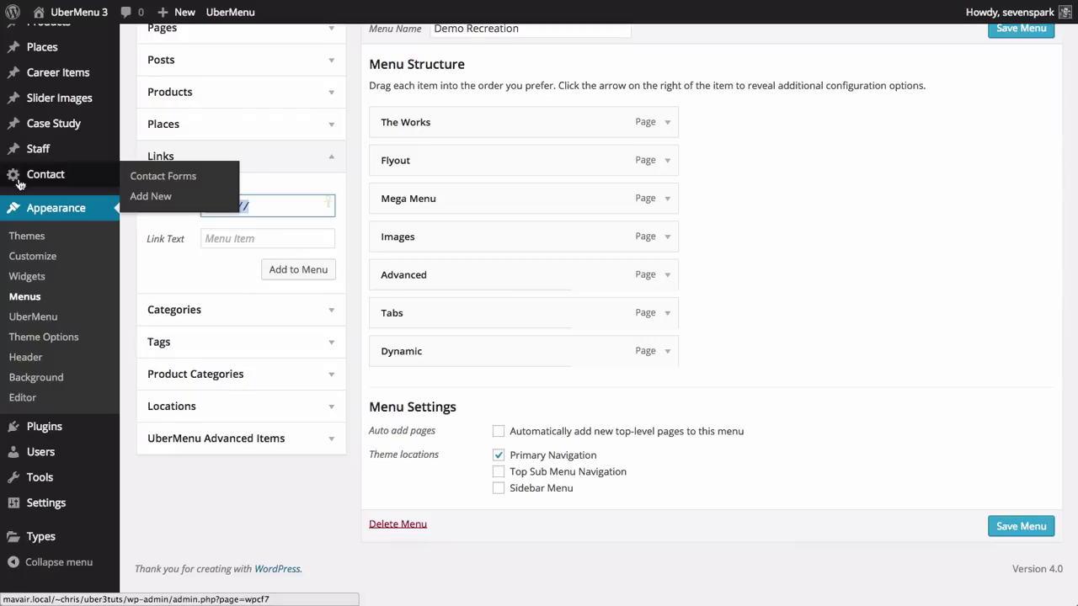
click(269, 208)
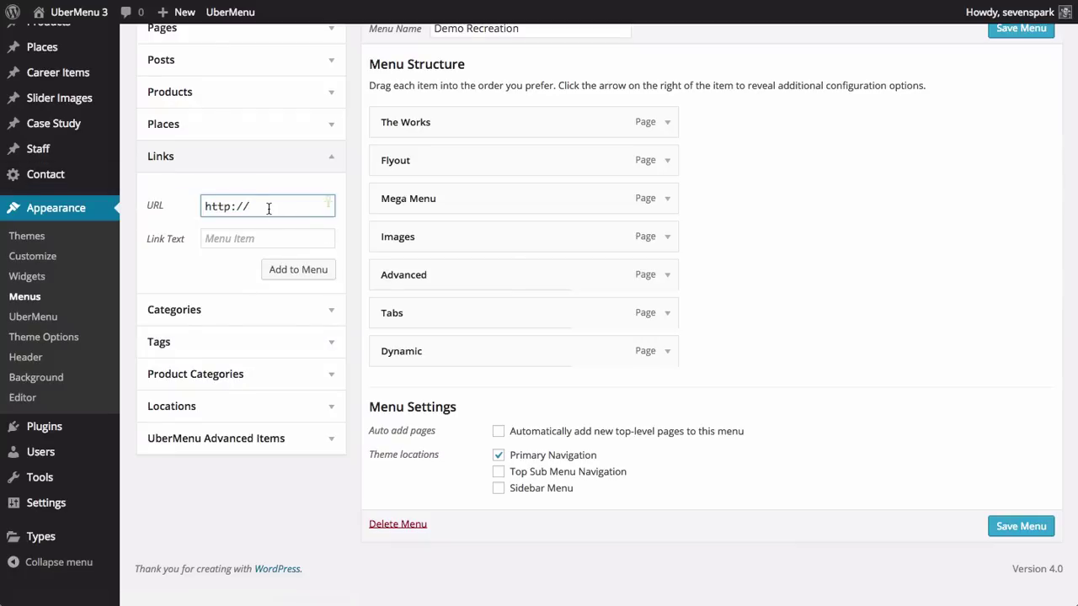
text(twitter)
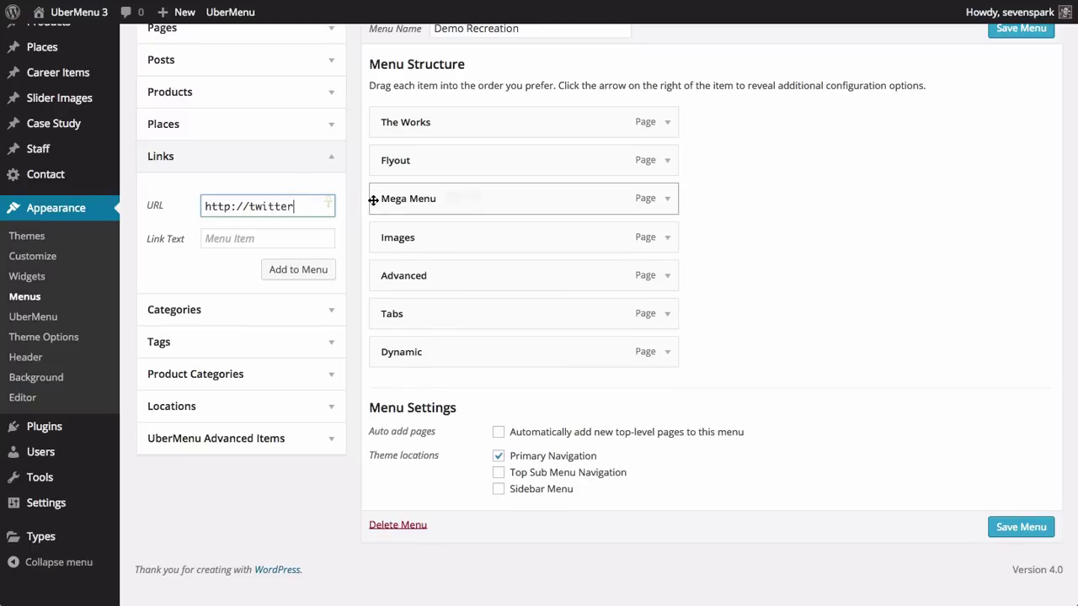
text(.com/)
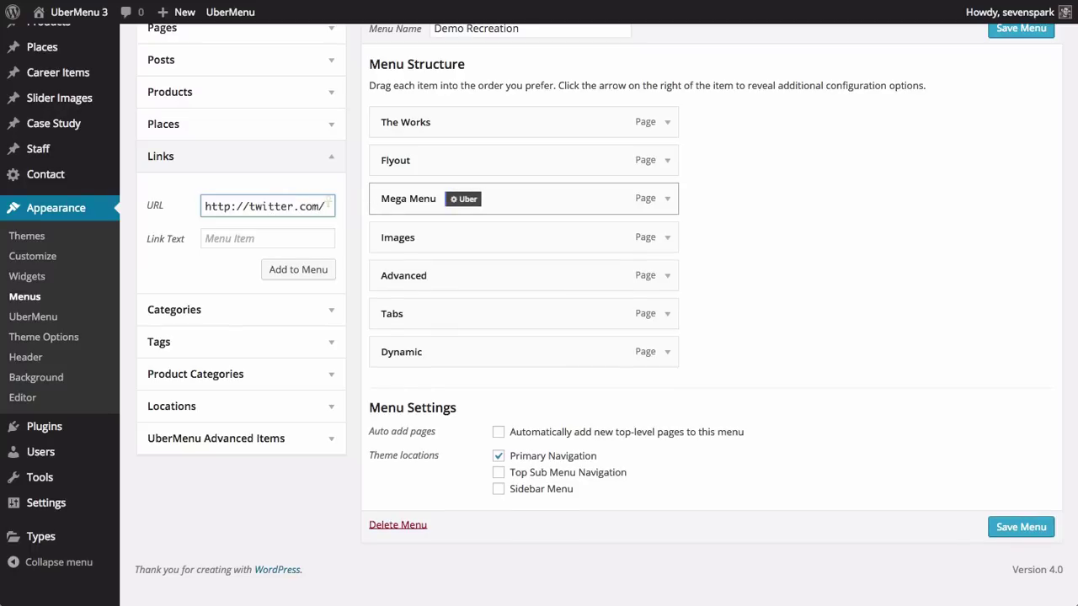
click(246, 239)
text(Twitter)
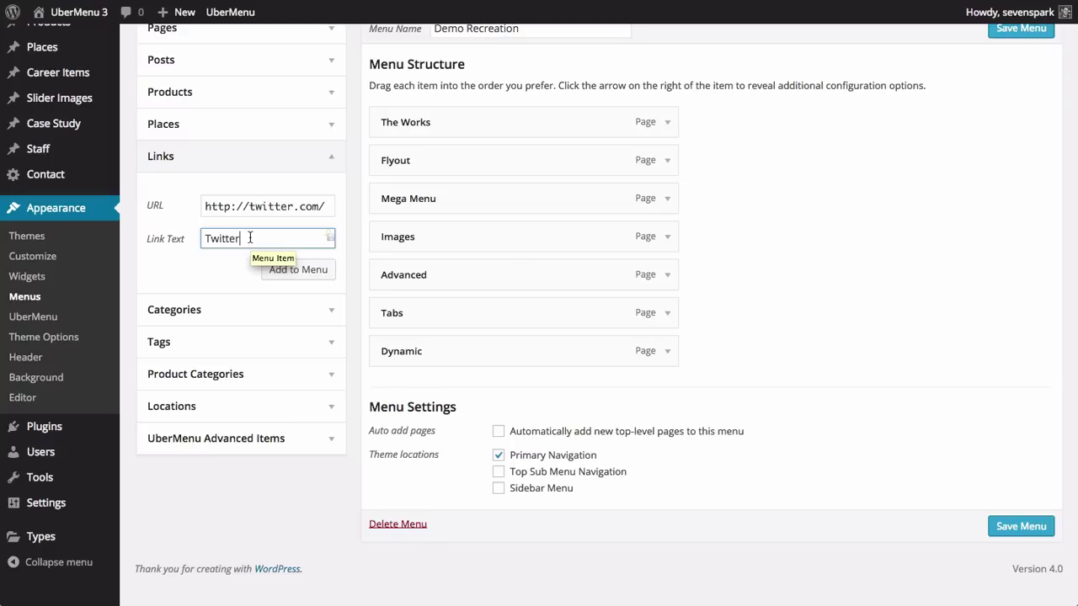
click(285, 277)
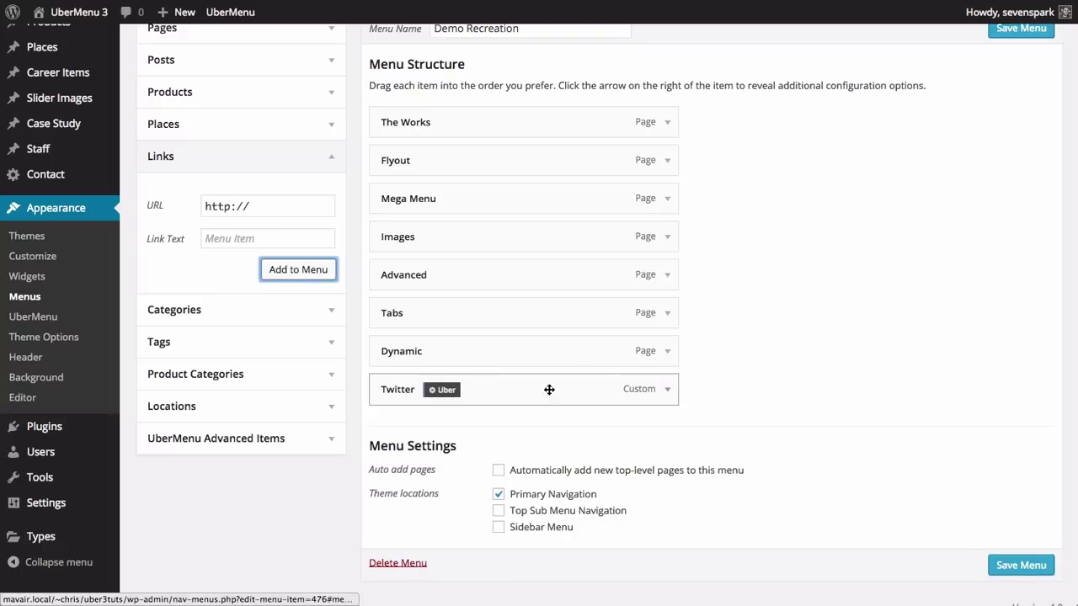
Step: Save the Demo Recreation menu, reload the live site and follow the new TWITTER link
click(446, 391)
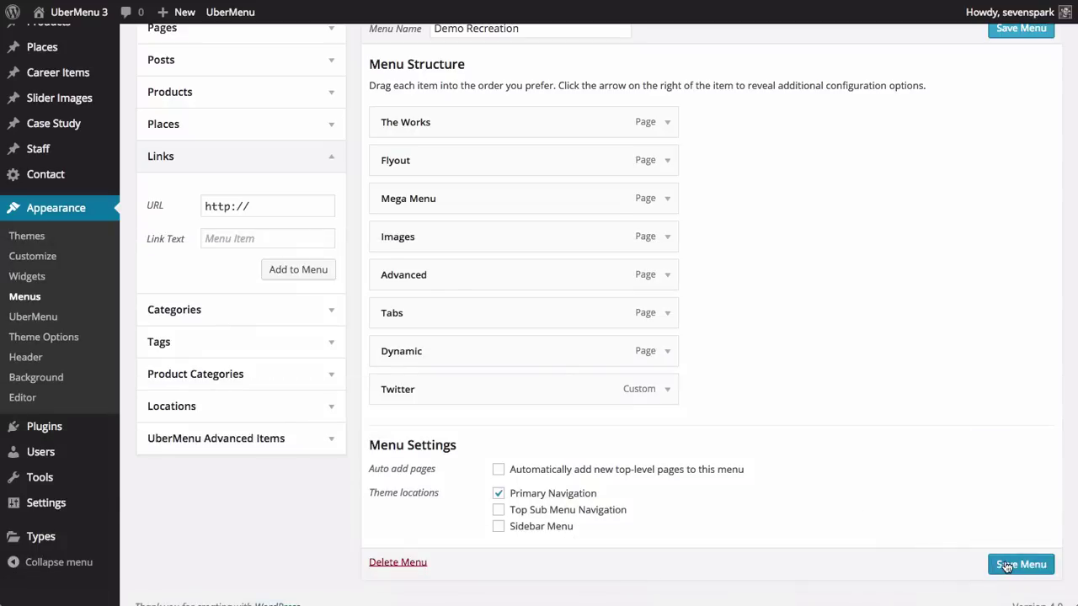
click(1014, 564)
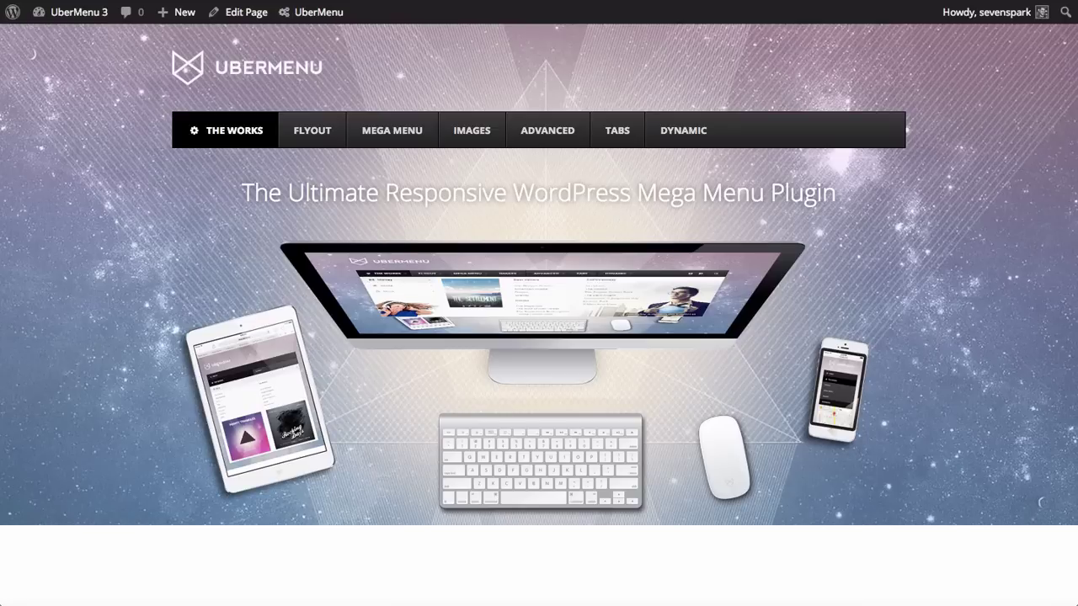
key(ctrl+r)
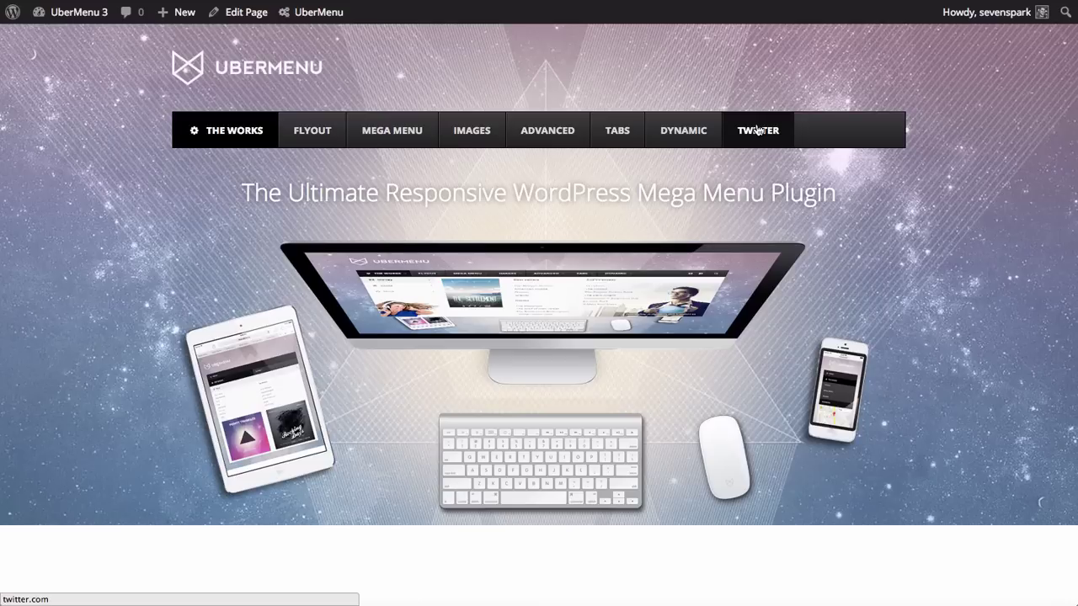
click(757, 129)
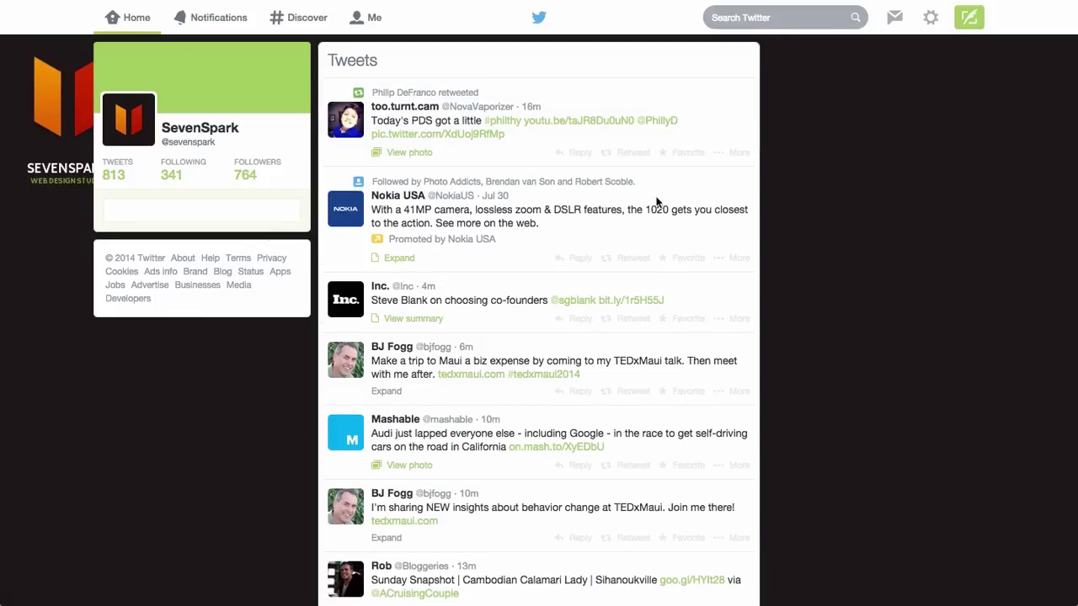
Step: Go back from Twitter to the menu editor and open the Twitter item's Uber settings
key(alt+Left)
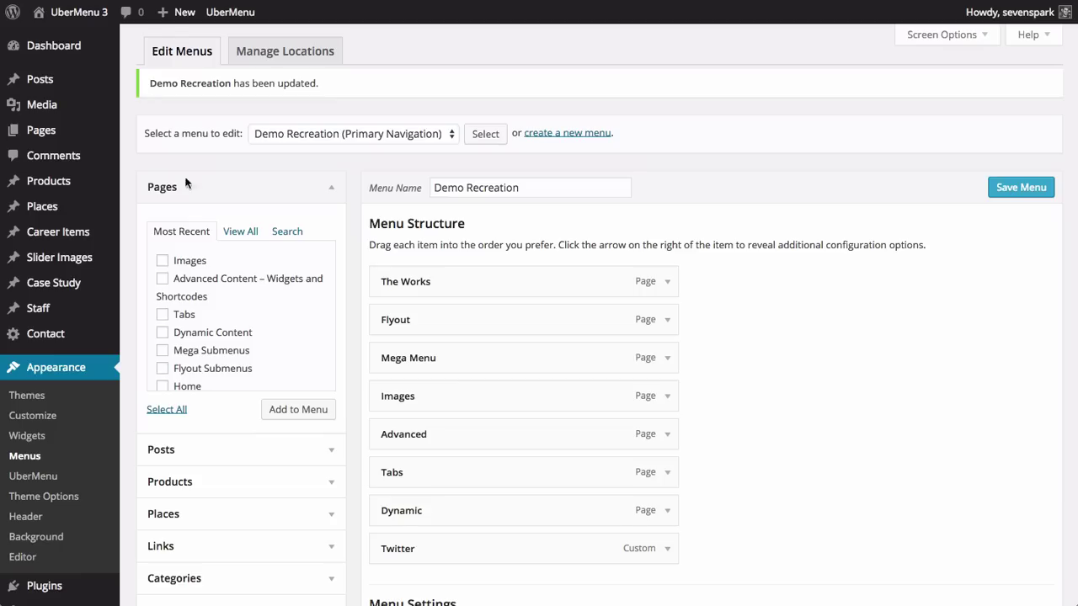
scroll(420, 387, down, 2)
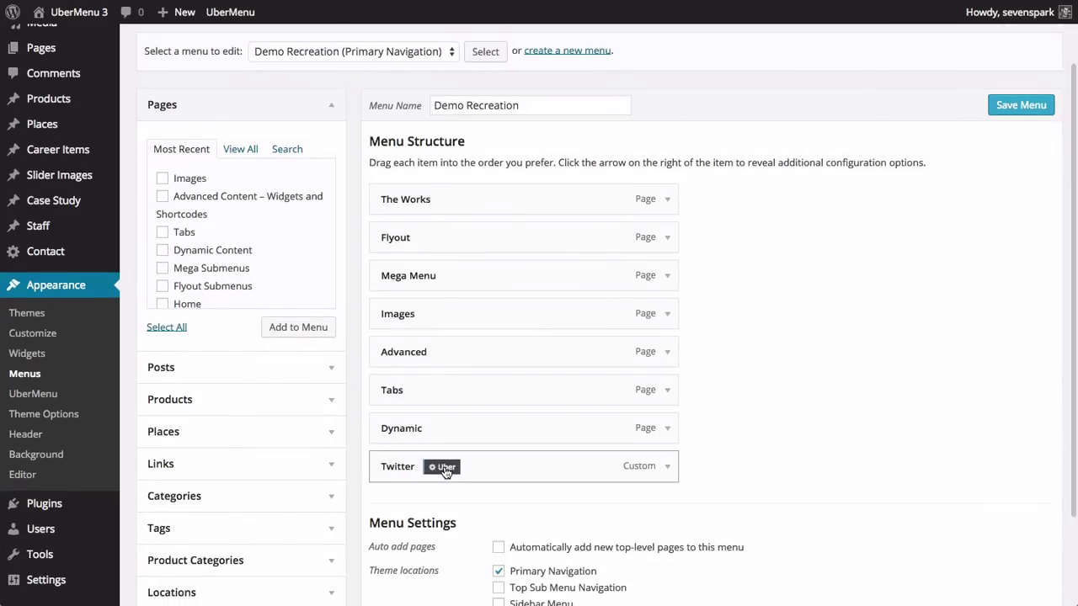
click(444, 468)
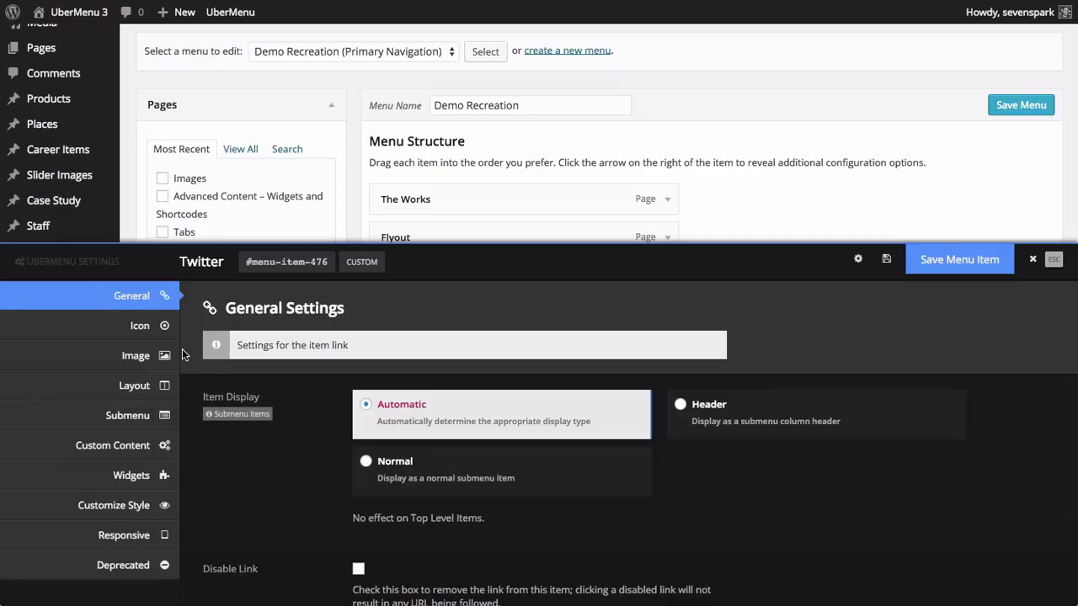
Step: Assign the Twitter bird icon to the Twitter menu item and save it
click(124, 336)
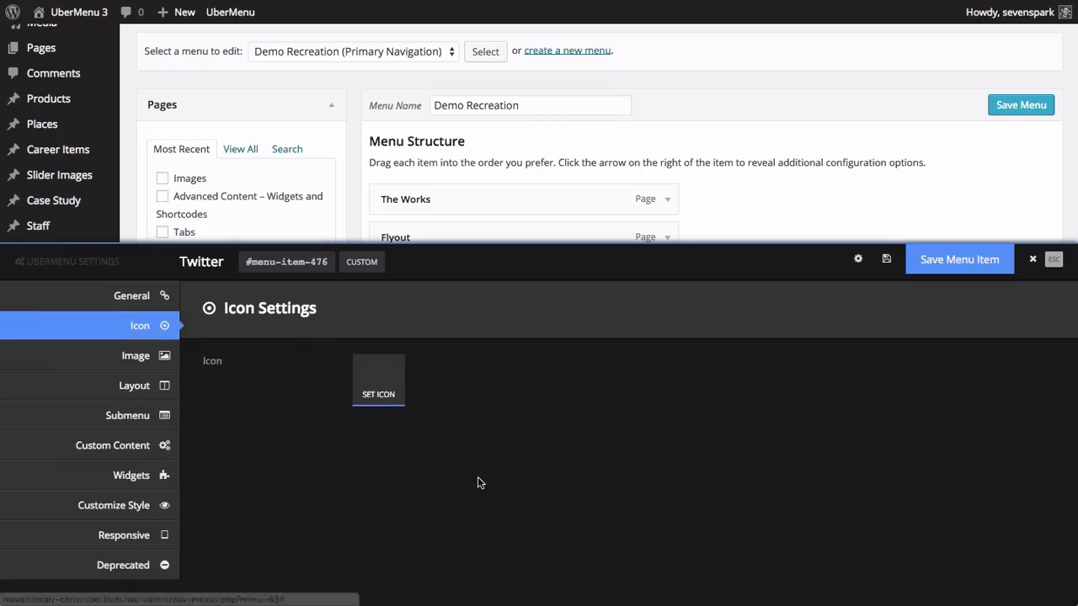
click(379, 394)
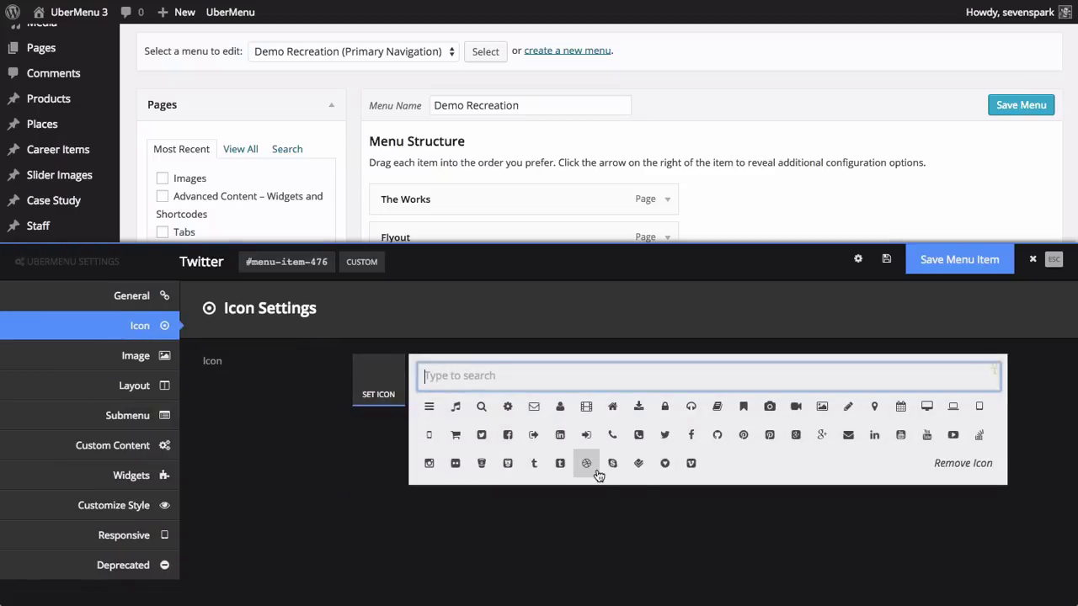
click(664, 434)
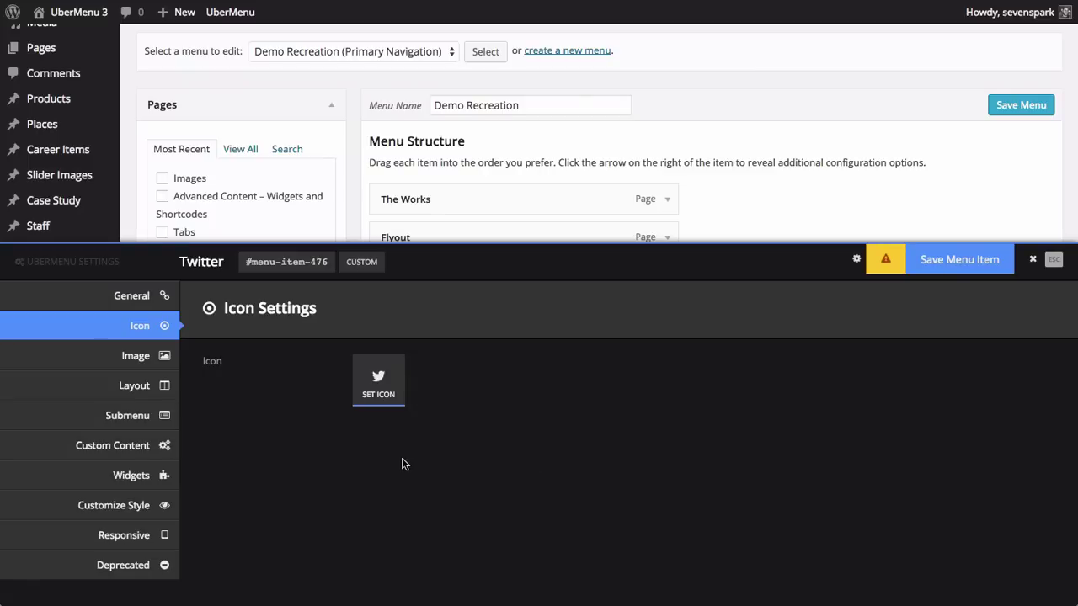
click(920, 268)
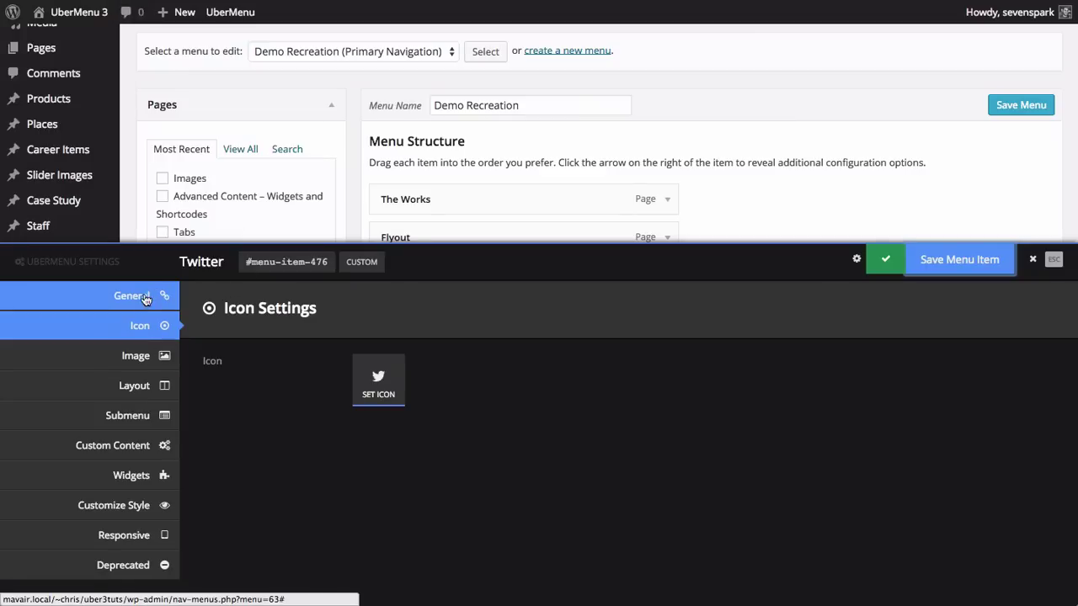
Step: Hide the Twitter item's text label, save it, and reload to check
click(135, 296)
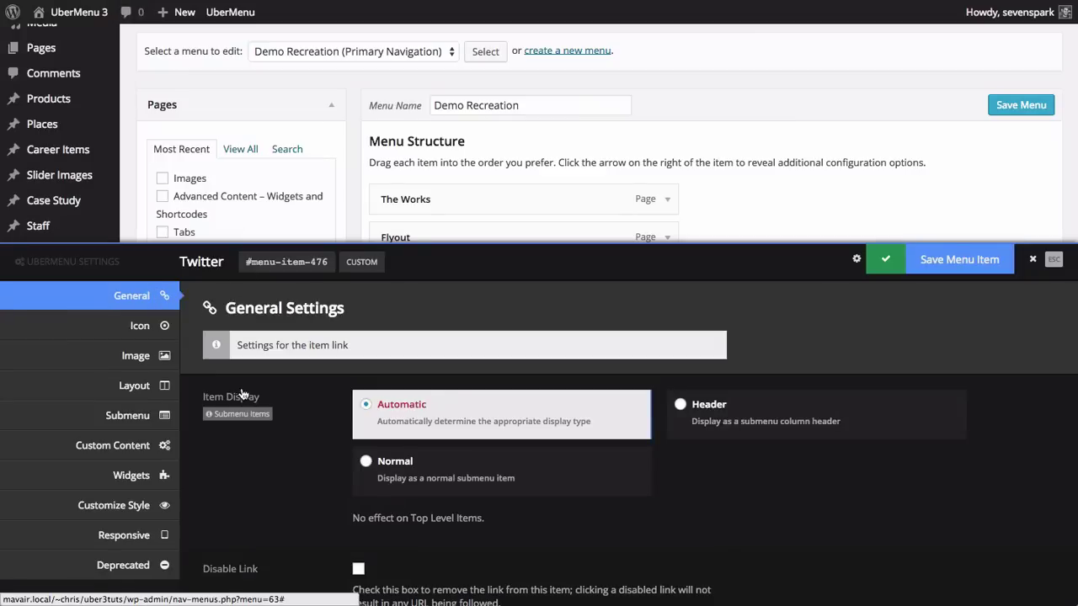
scroll(270, 421, down, 1)
scroll(274, 425, down, 3)
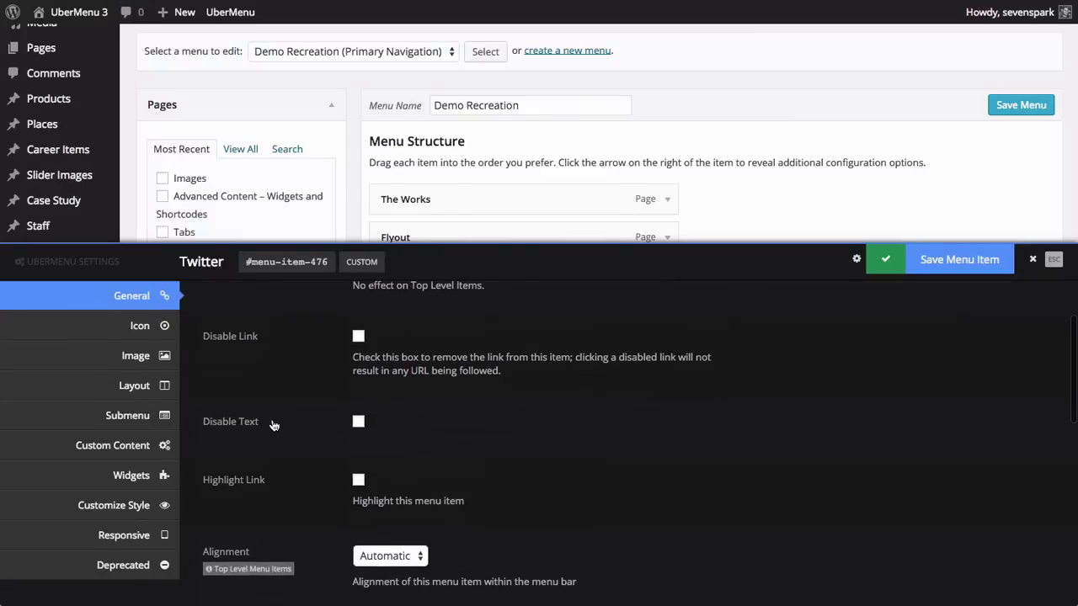
click(358, 421)
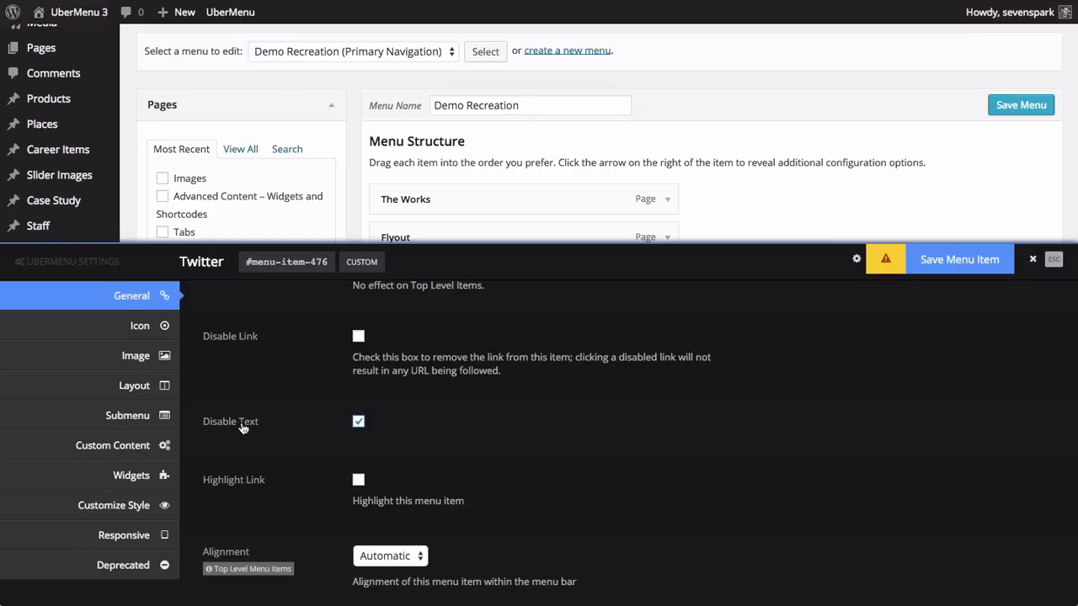
click(957, 276)
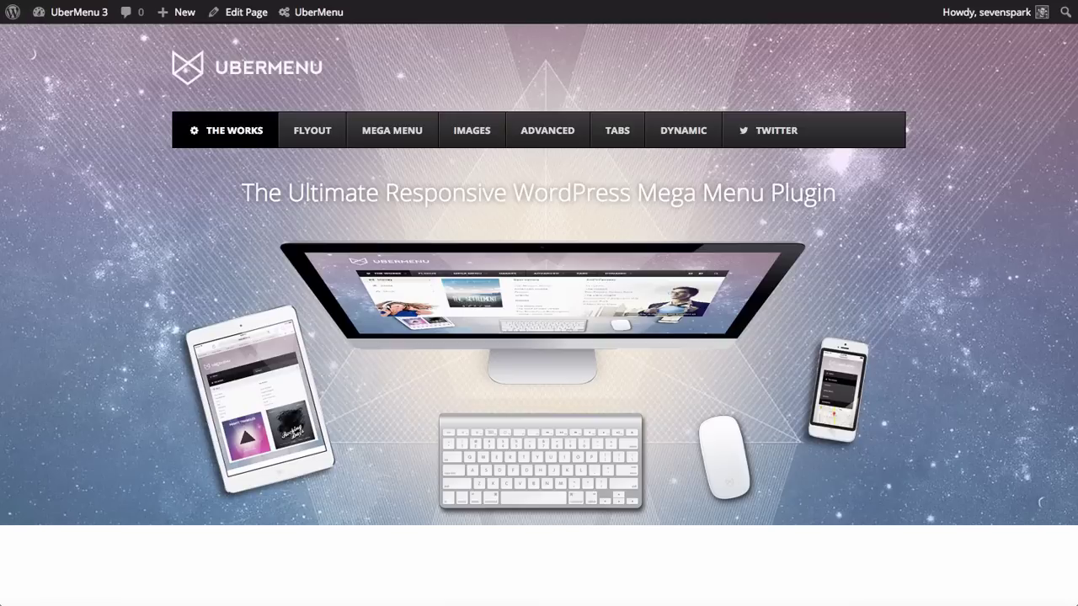
key(ctrl+r)
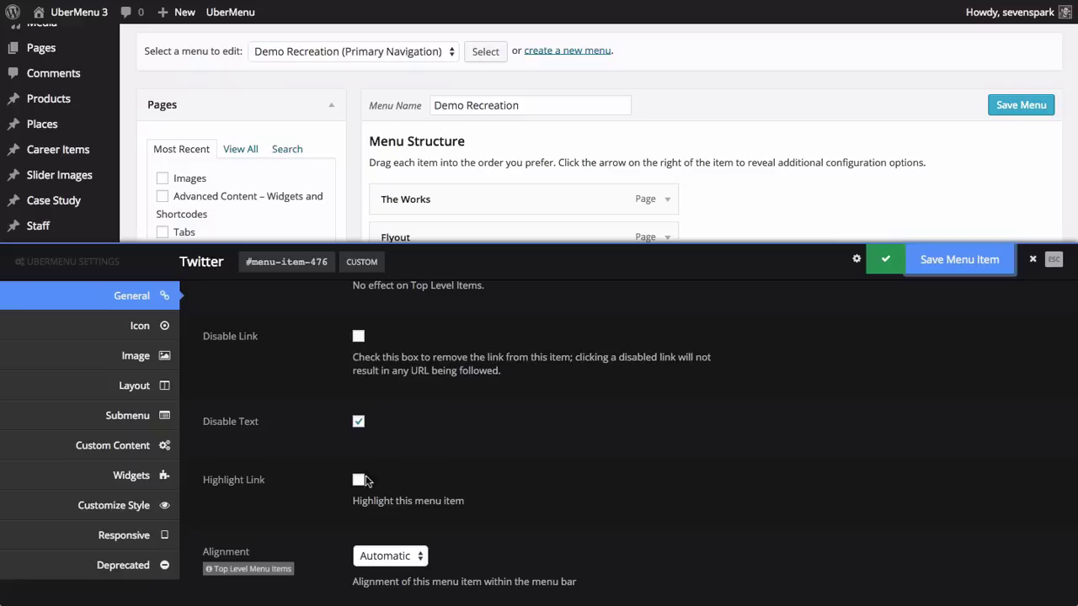
Step: Set the Twitter item's alignment to Right and save the item
scroll(344, 485, down, 3)
click(369, 453)
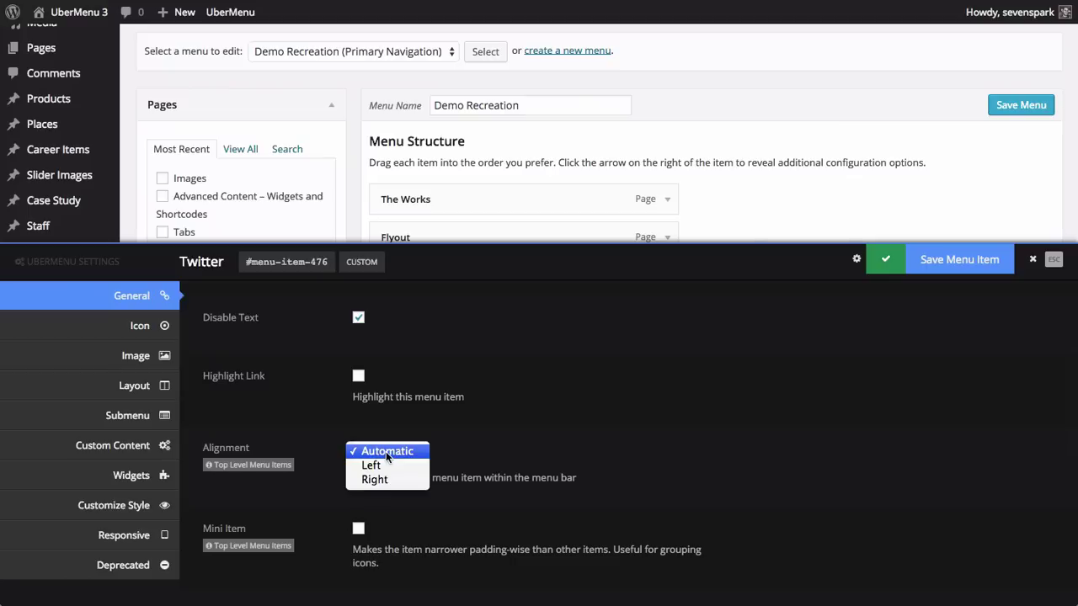
click(374, 480)
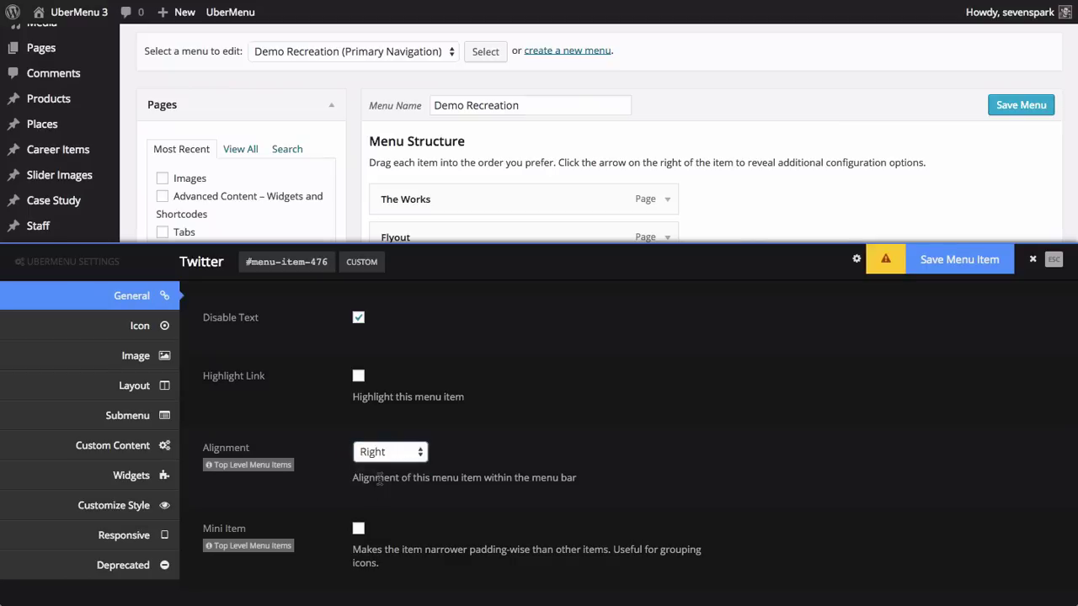
click(971, 268)
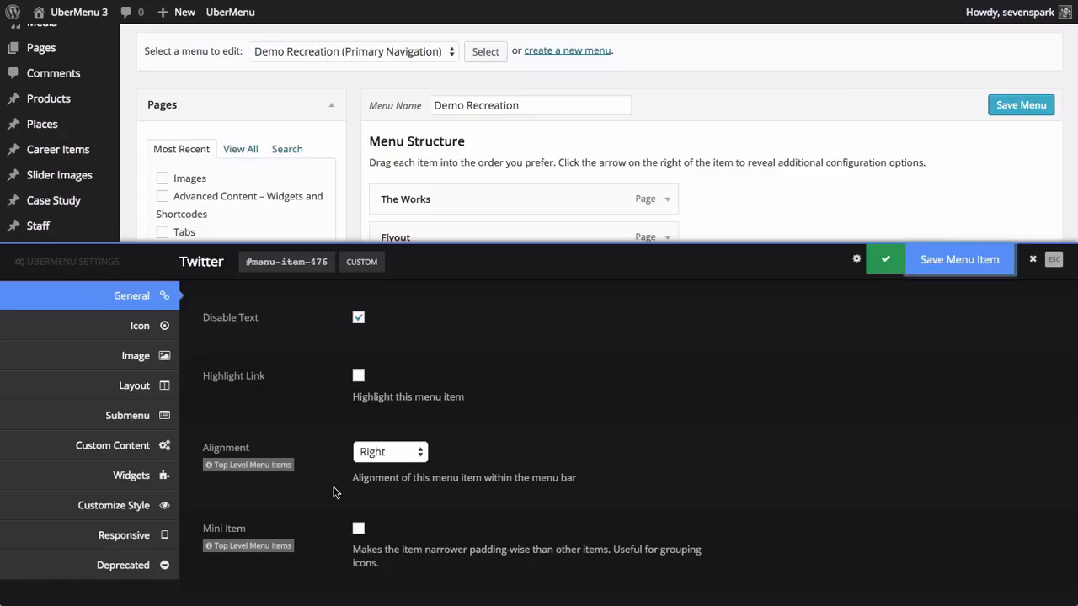
Step: After browsing Customize Style, tick Mini Item in the Twitter item's General settings and save
scroll(334, 492, down, 1)
scroll(334, 492, down, 5)
scroll(334, 492, up, 3)
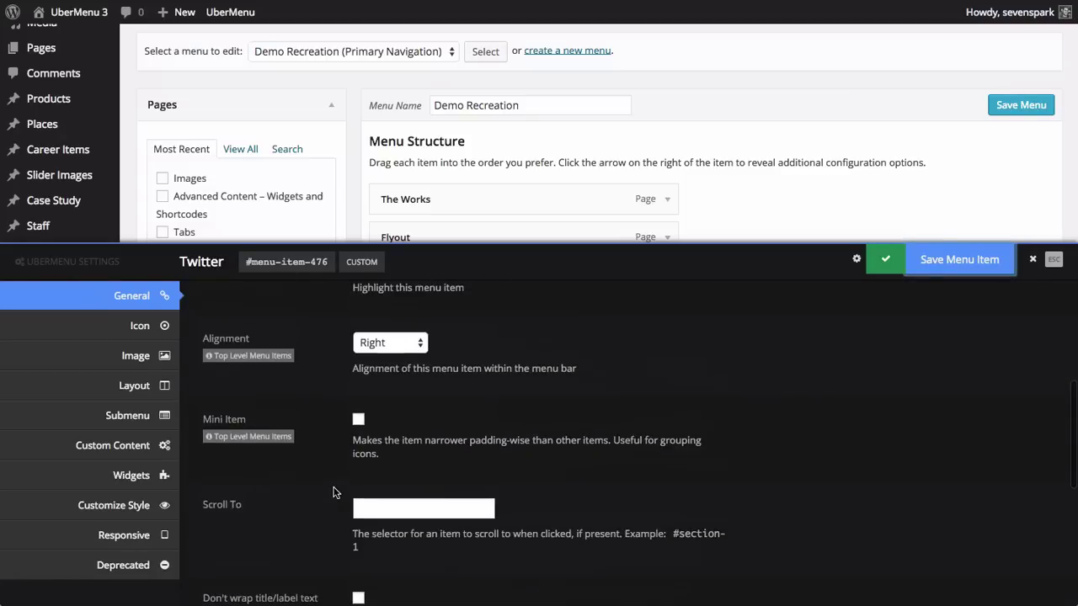
click(153, 517)
scroll(409, 457, down, 2)
scroll(385, 413, down, 1)
click(403, 416)
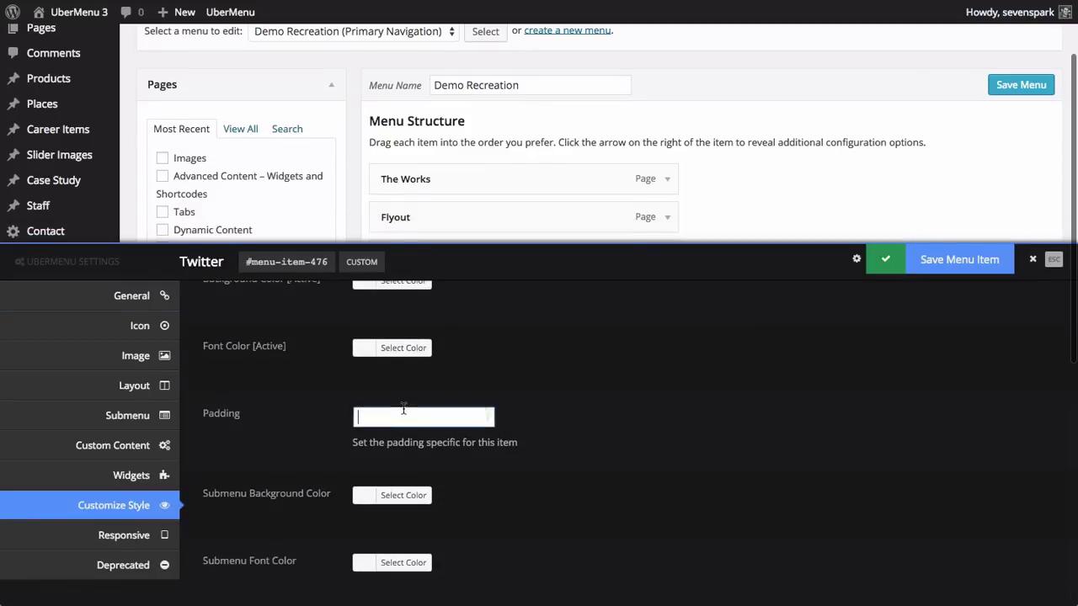
click(149, 297)
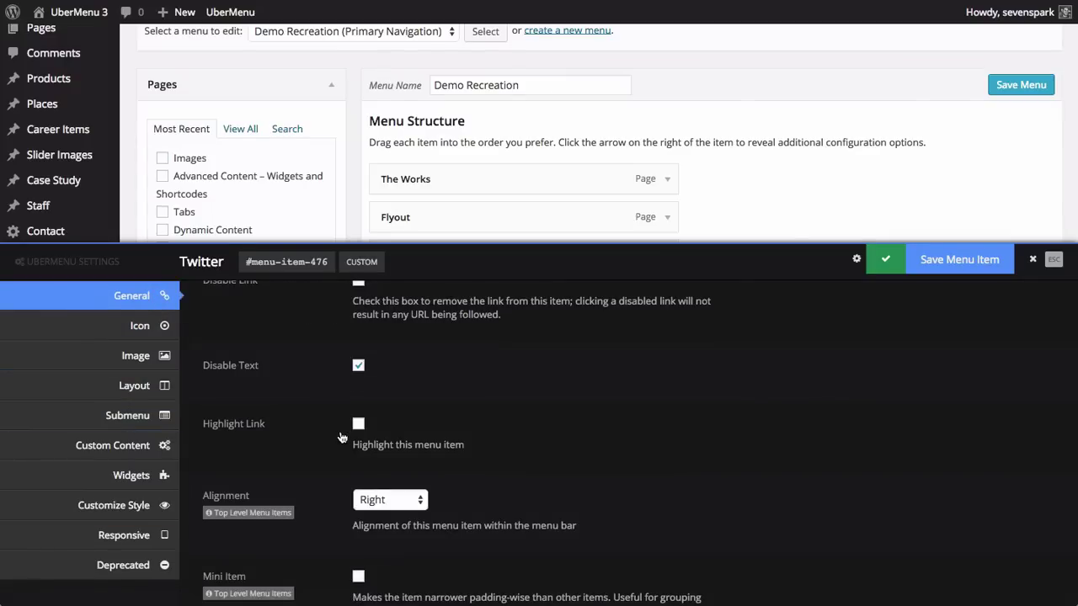
scroll(341, 437, down, 3)
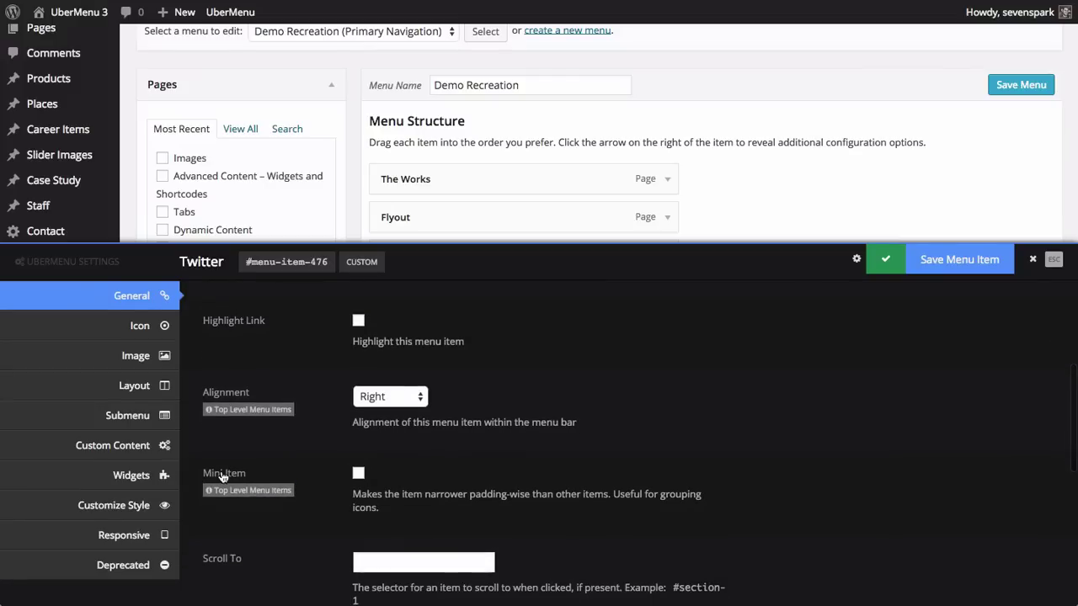
click(358, 474)
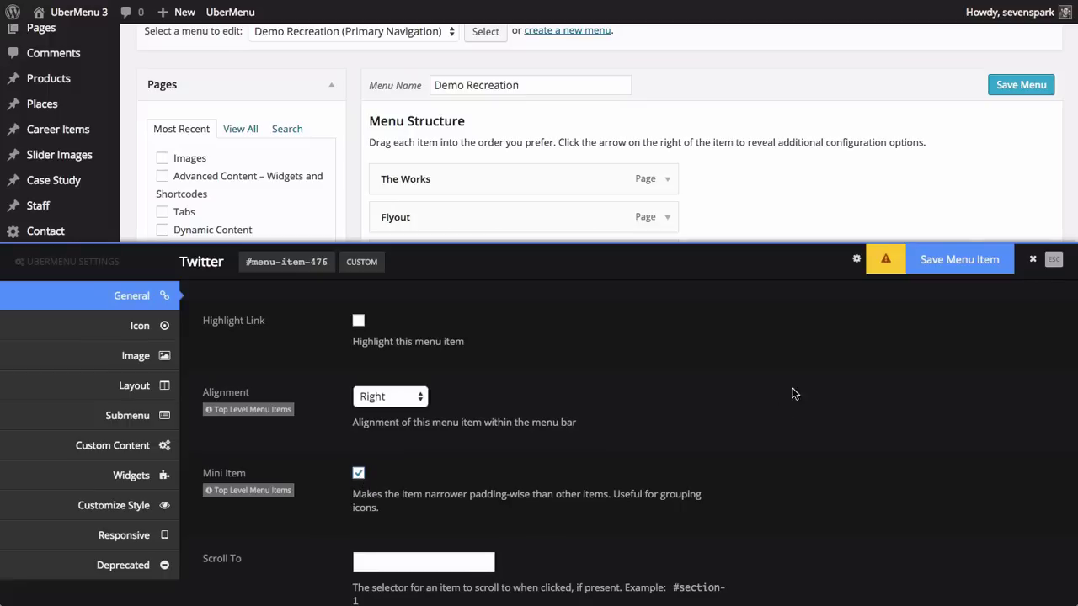
click(959, 259)
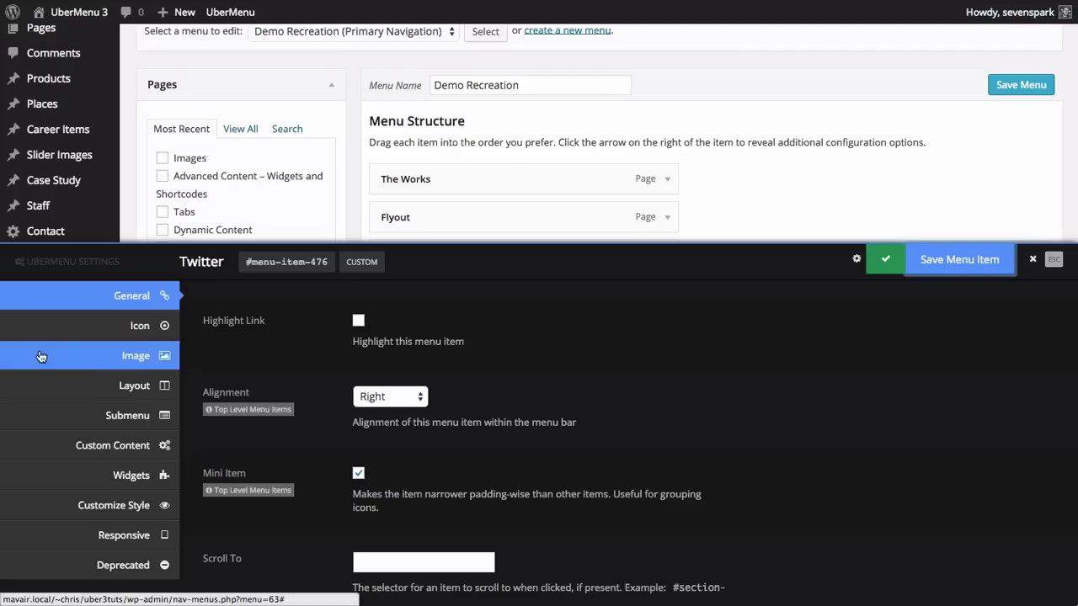
Step: Set the Twitter item's Background Color [Active] to cyan #22acd6 and save it
click(99, 508)
scroll(305, 425, up, 2)
scroll(305, 426, up, 2)
scroll(304, 425, up, 2)
scroll(304, 425, down, 2)
scroll(305, 425, down, 1)
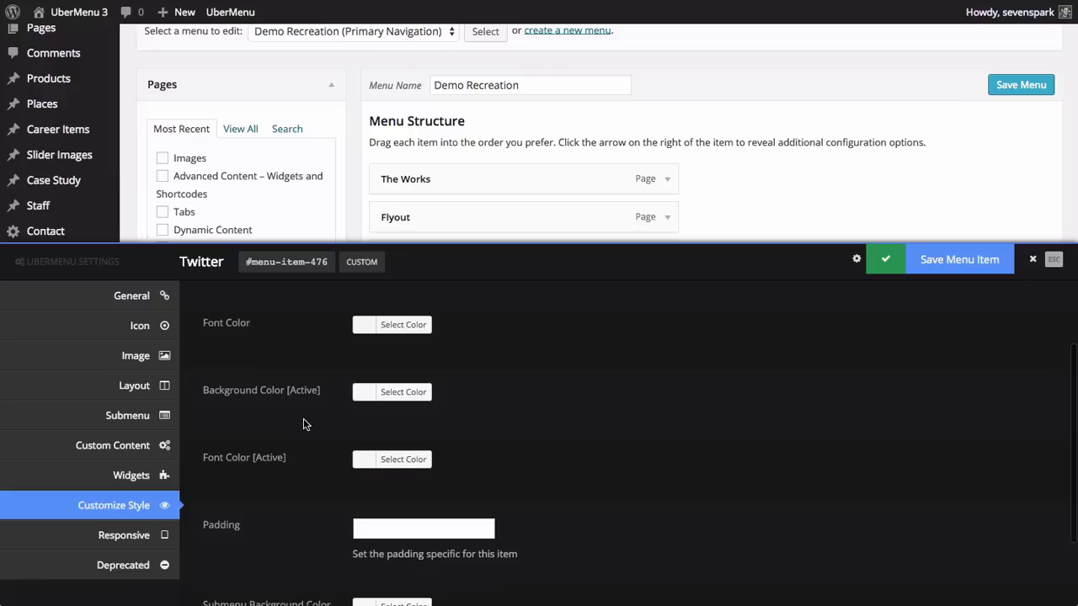
click(380, 395)
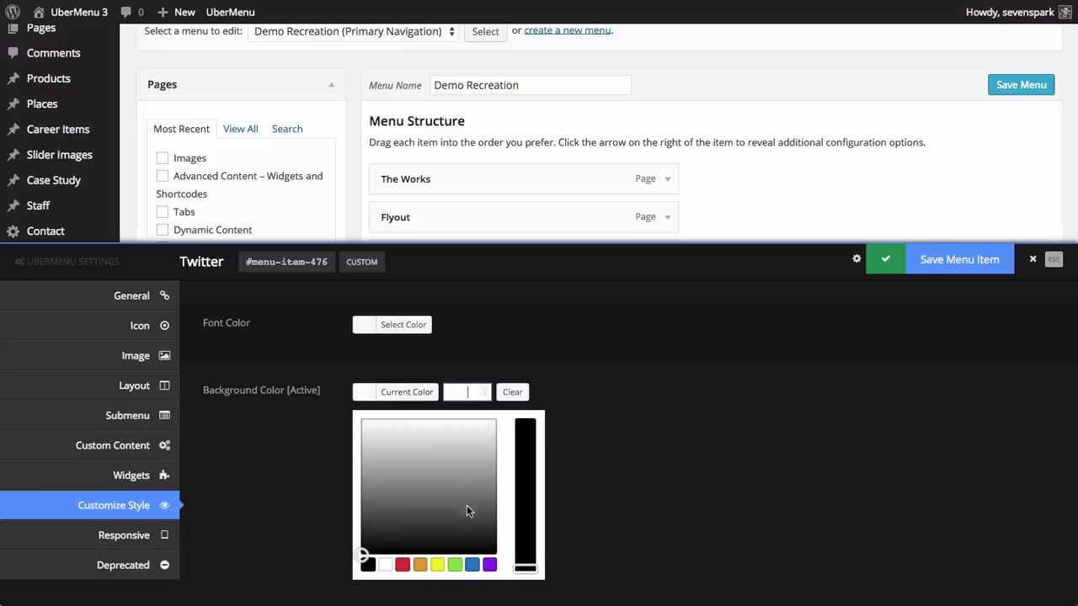
click(472, 566)
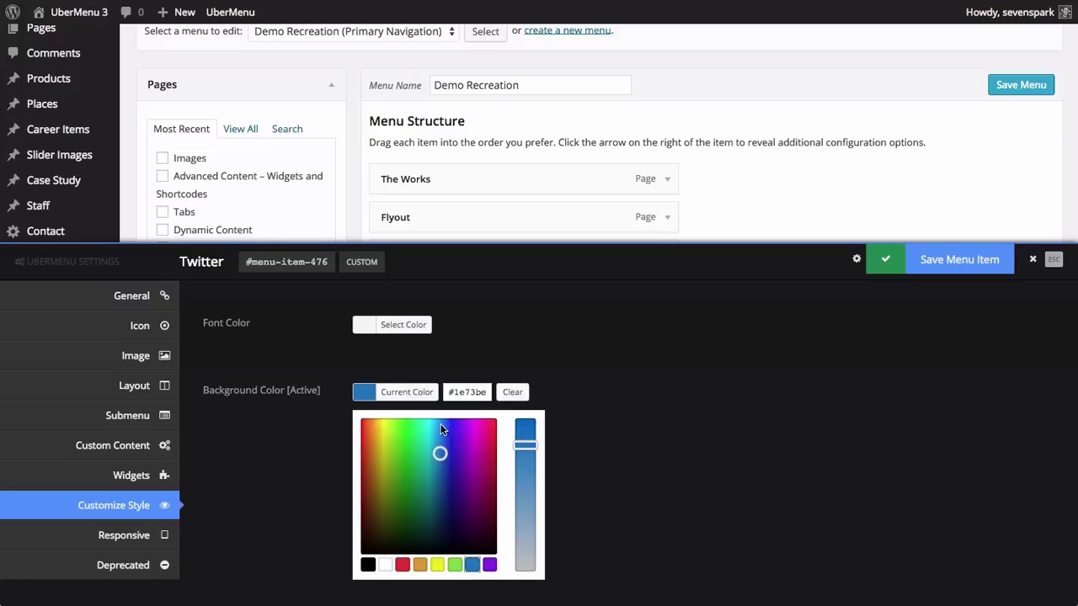
drag(439, 429, 434, 440)
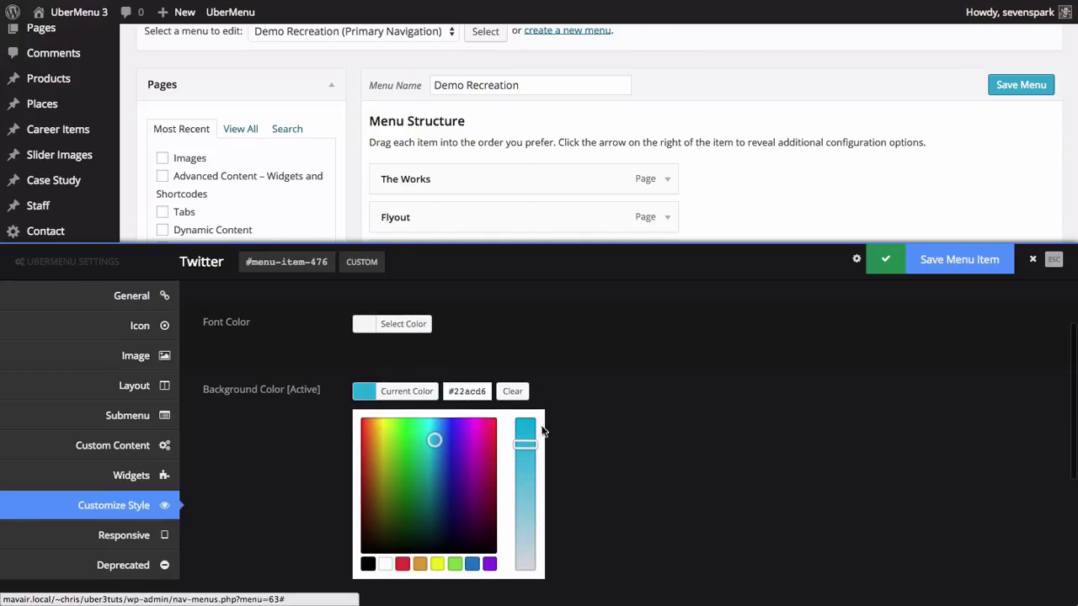
click(342, 395)
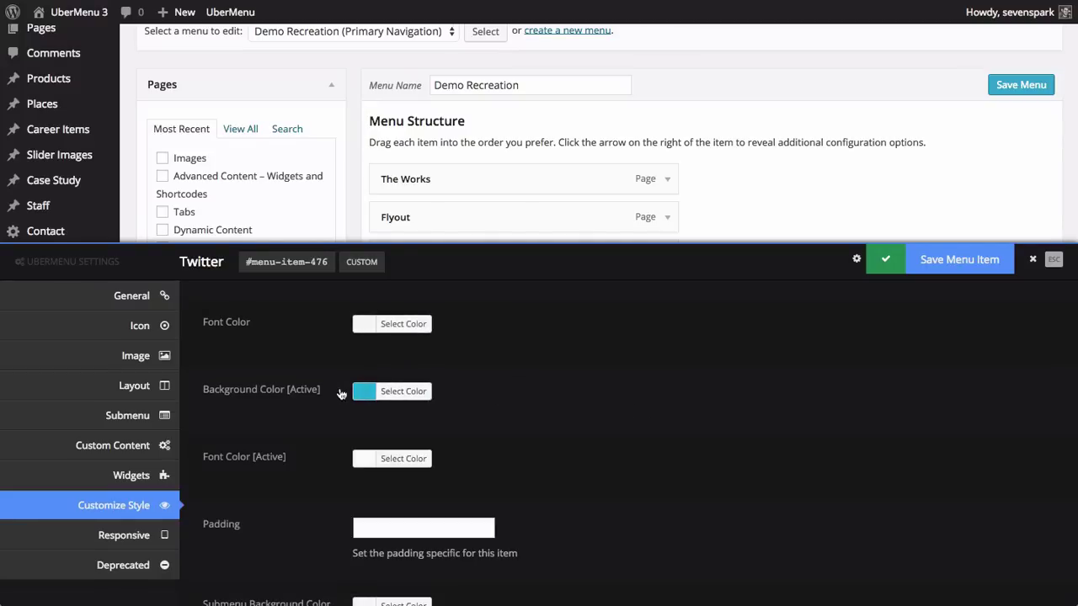
click(960, 260)
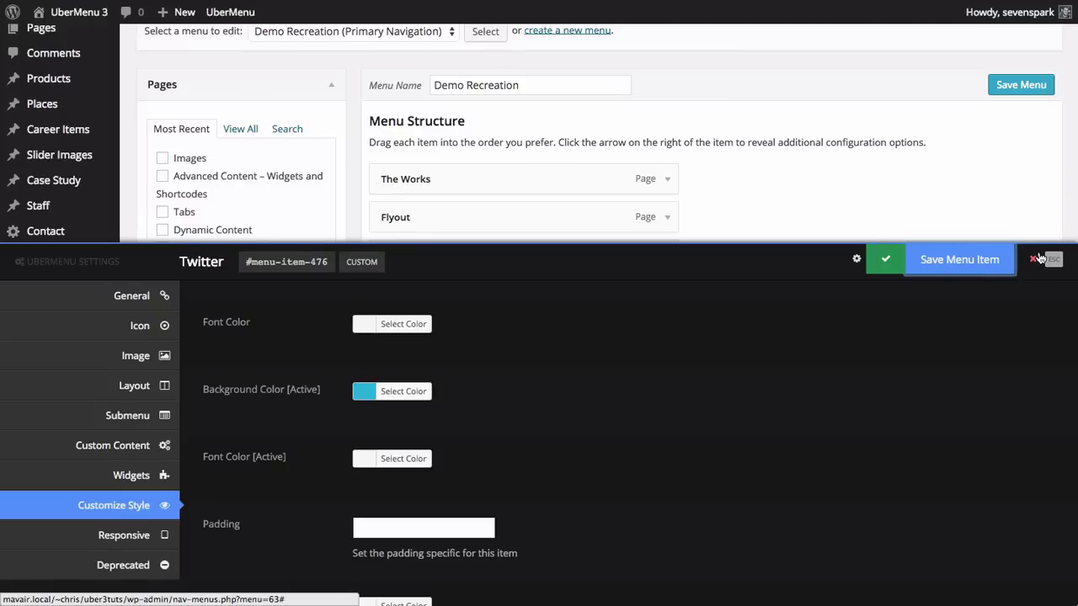
Step: Close the Twitter item's UberMenu Settings panel
click(1032, 259)
scroll(256, 421, down, 2)
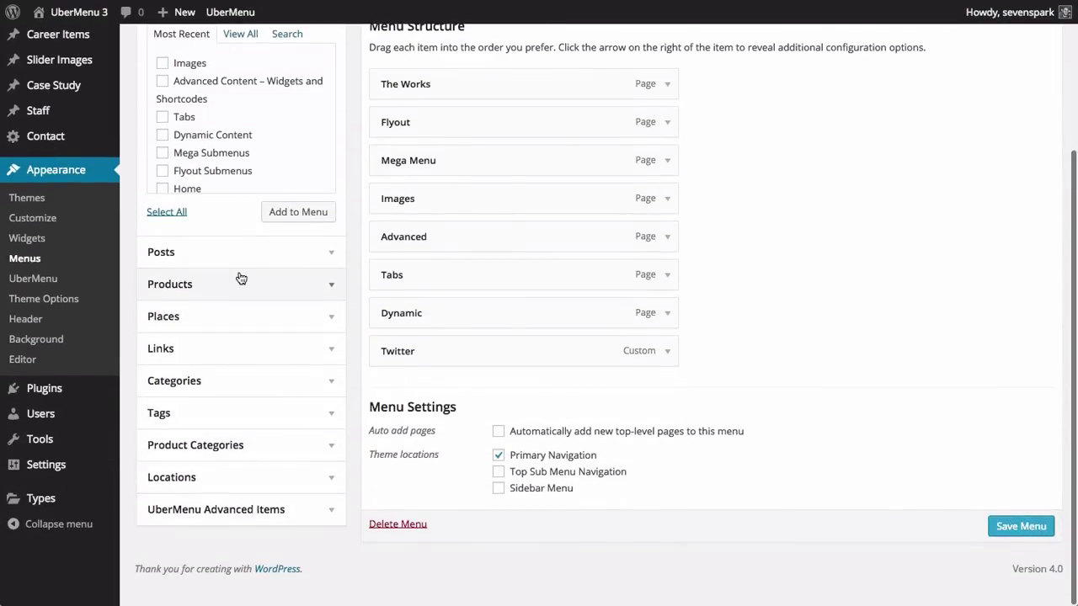
click(224, 348)
scroll(282, 351, down, 3)
click(275, 166)
text(facebook.com)
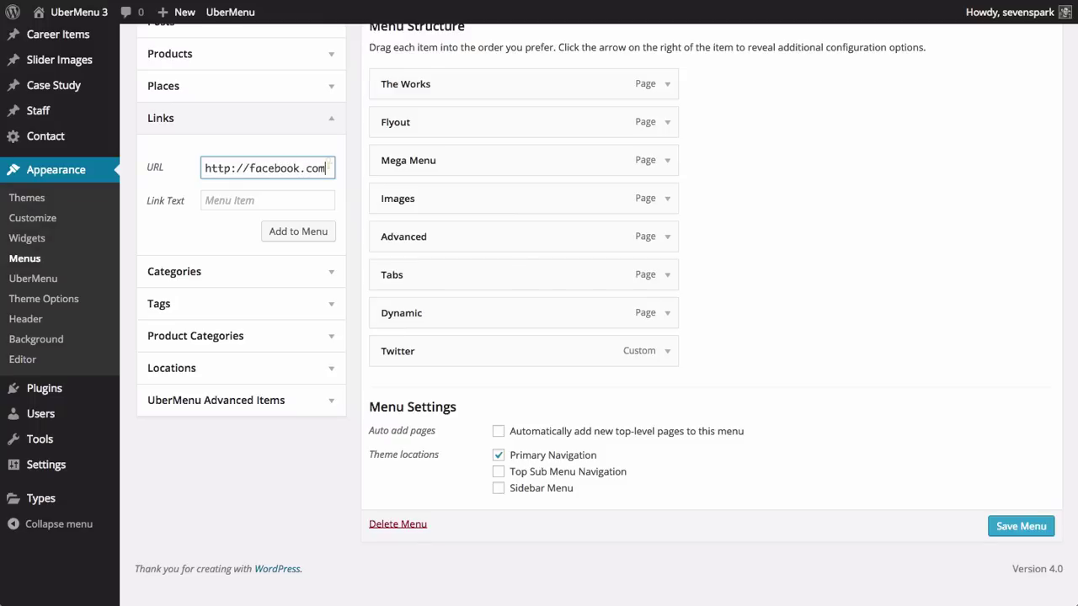
click(328, 200)
text(Facebook)
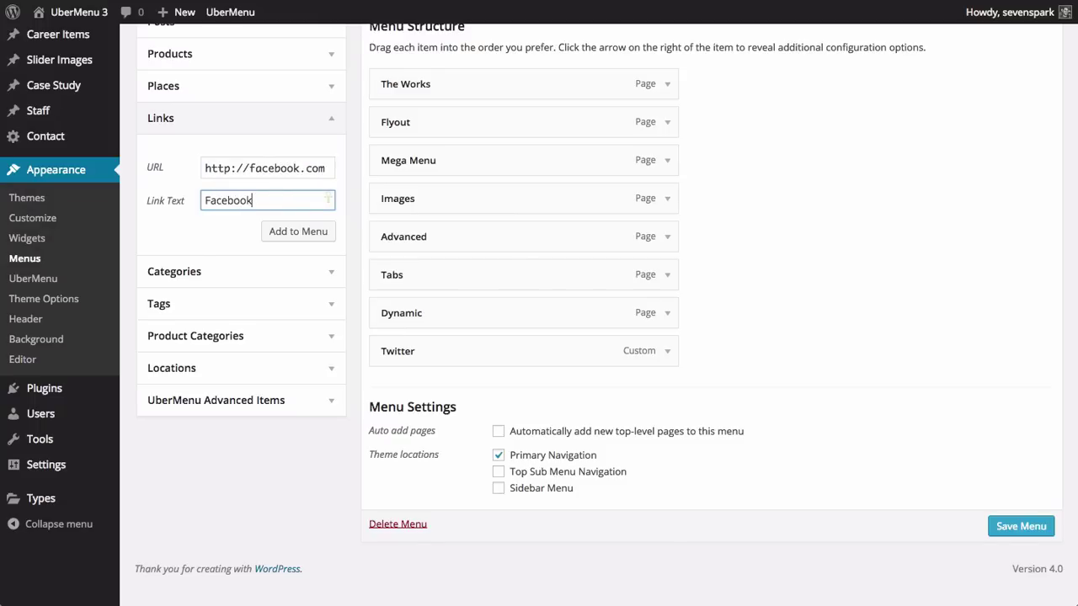
click(301, 239)
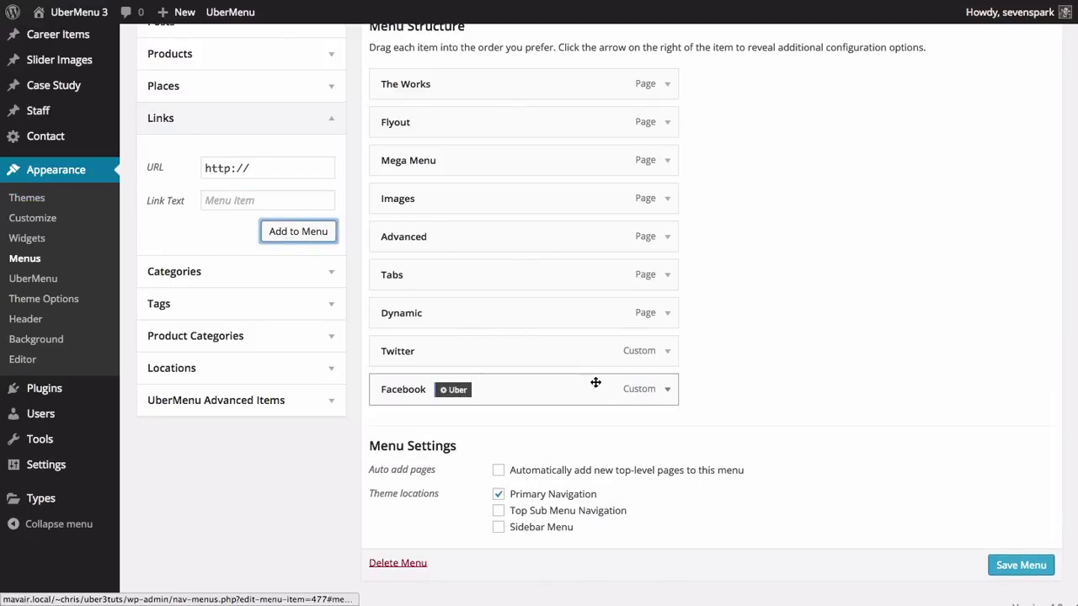
click(462, 394)
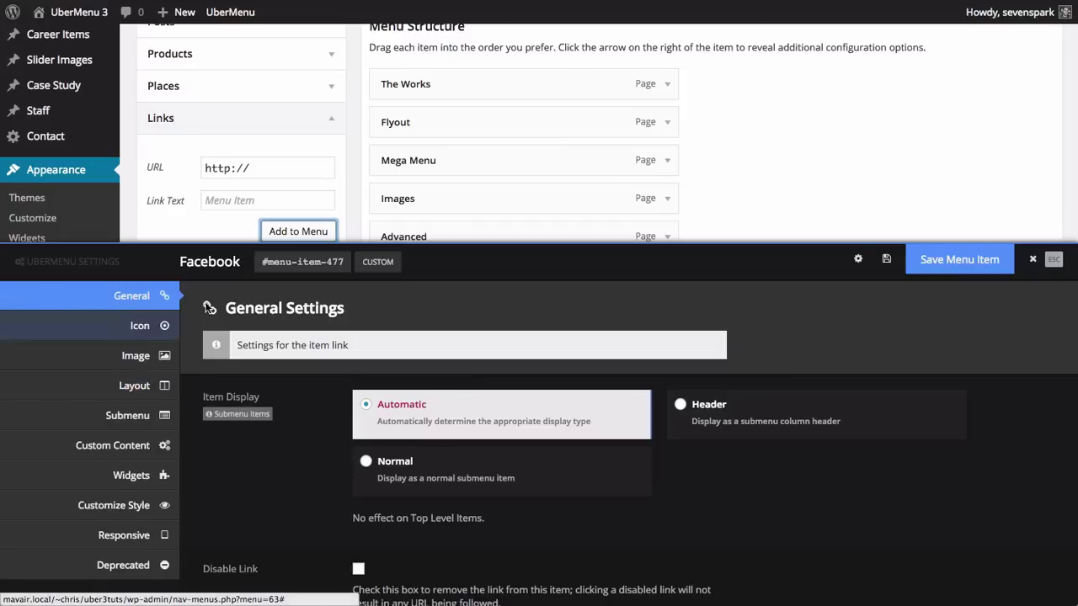
Step: Hide the Facebook item's text, align it right and make it a mini item
scroll(356, 362, down, 2)
click(357, 512)
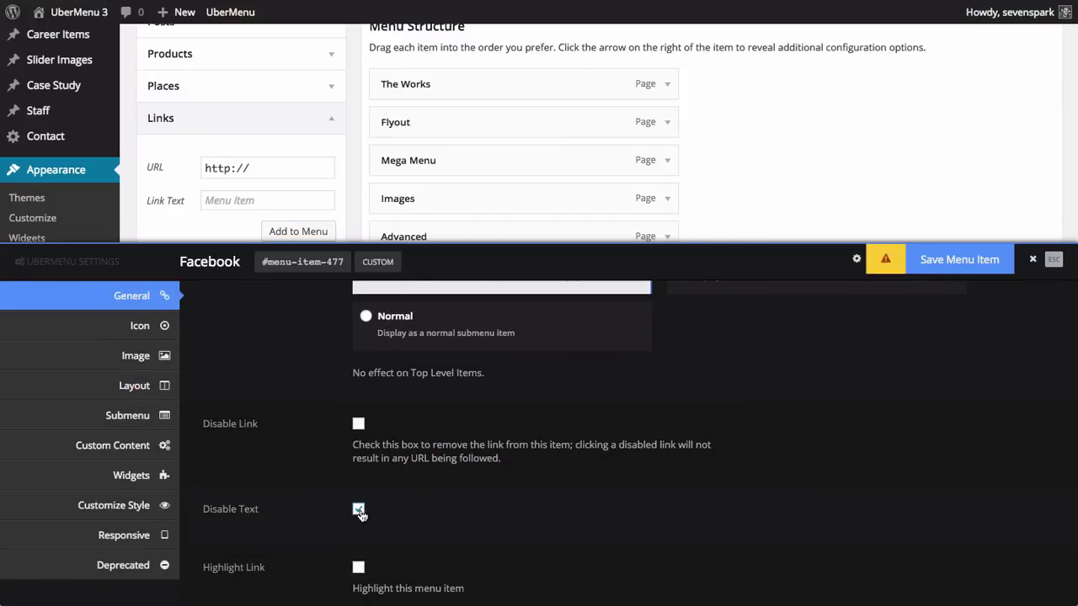
scroll(359, 514, down, 5)
scroll(359, 515, down, 1)
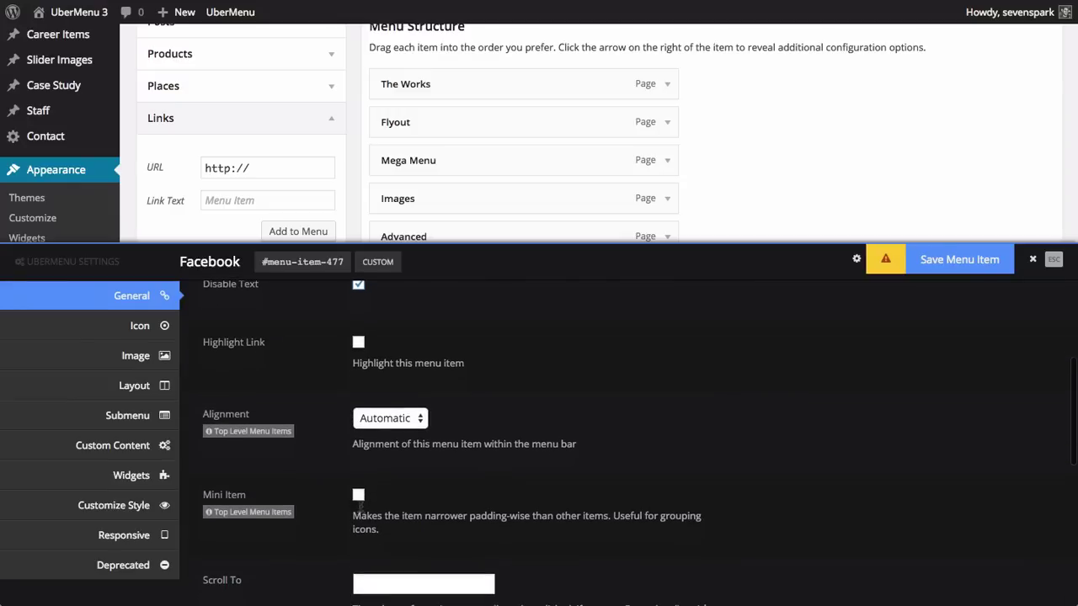
click(384, 419)
click(375, 446)
scroll(359, 430, down, 2)
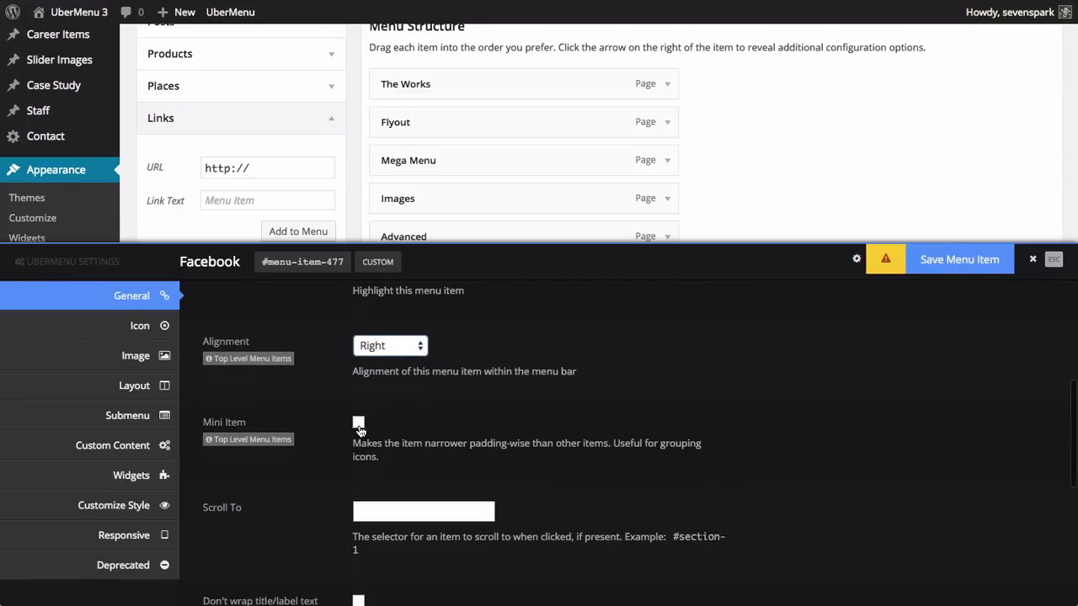
click(358, 424)
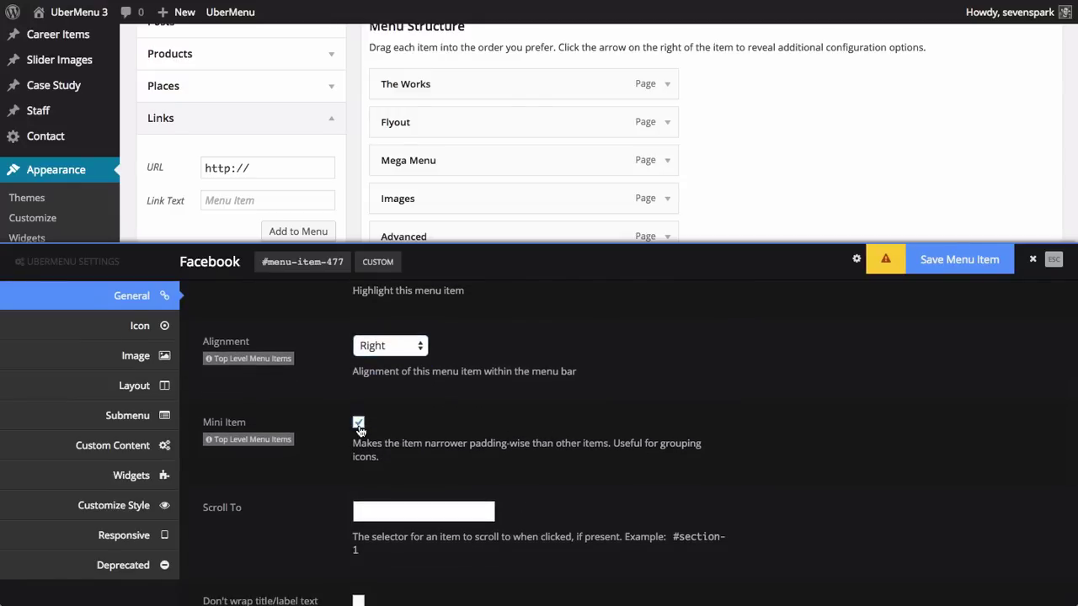
Step: Give the Facebook item the square Facebook icon
click(141, 329)
click(378, 388)
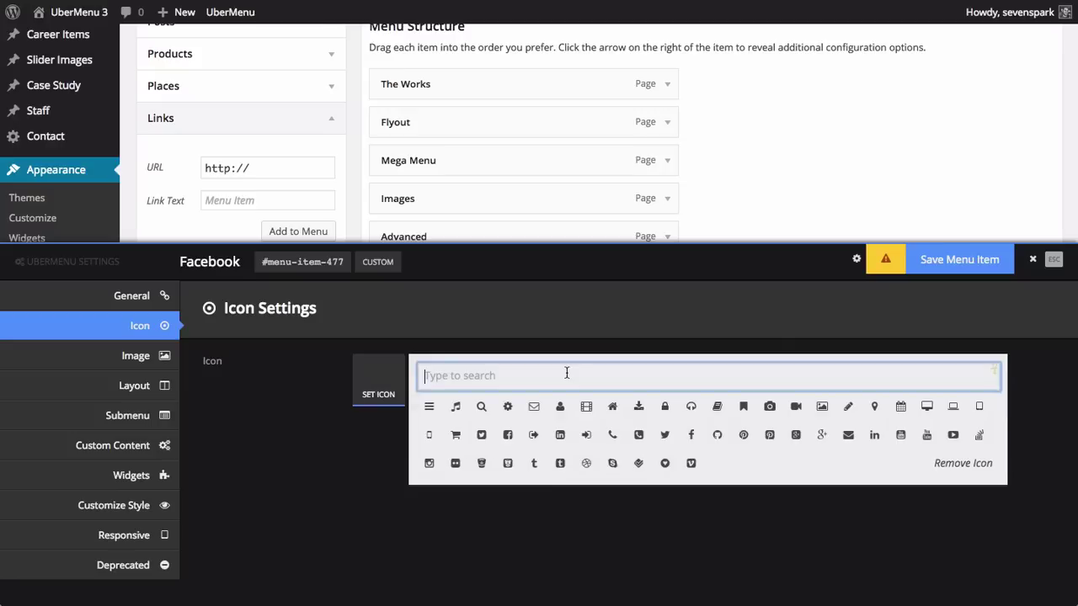
text(fac)
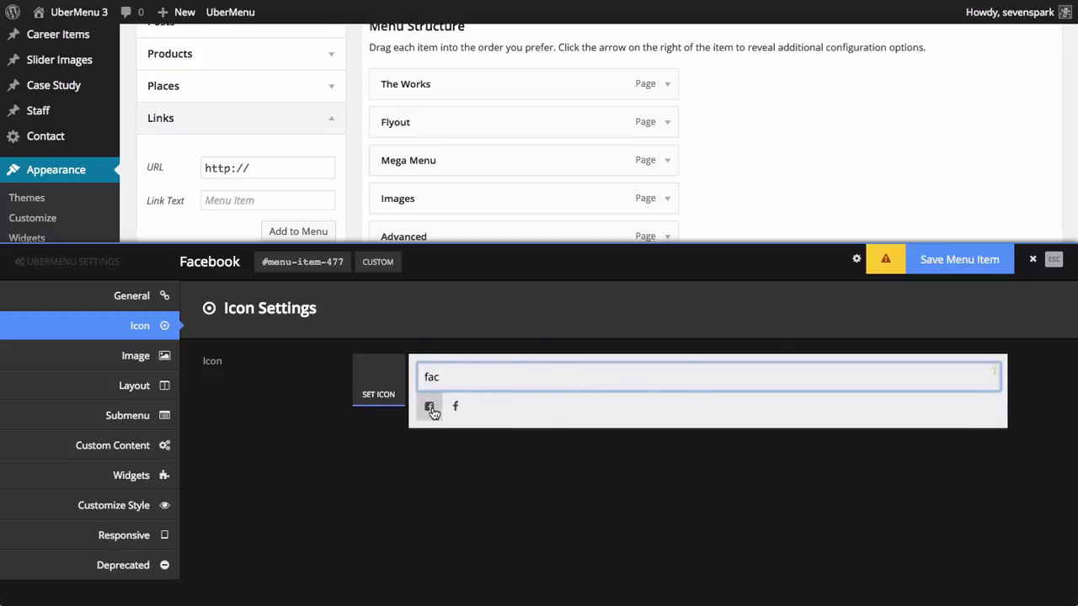
click(429, 406)
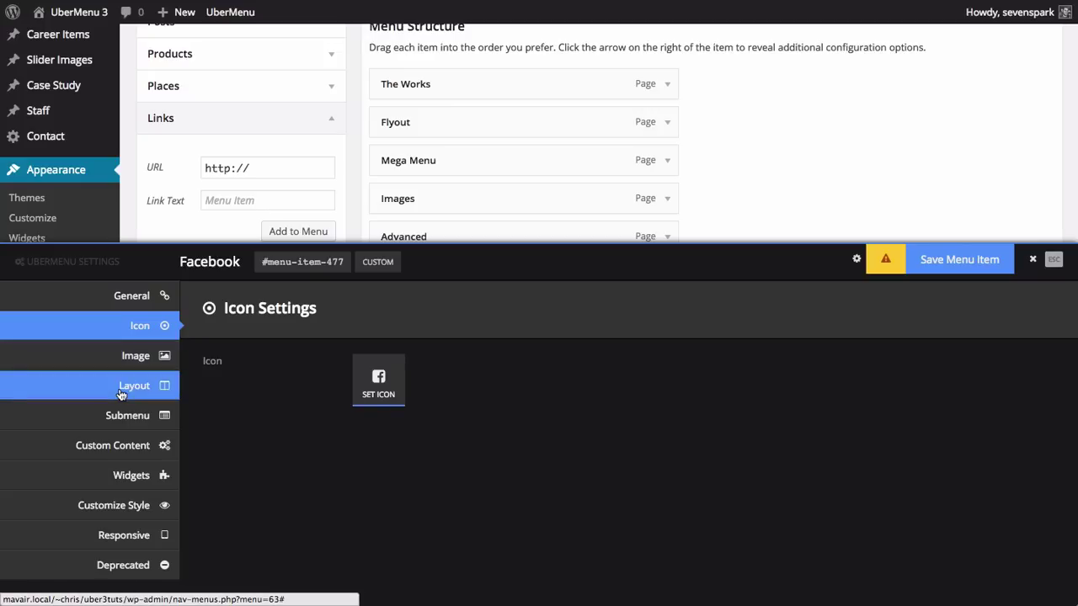
Step: Set Facebook's active background to blue (#1e73be), save the item and close its settings
click(138, 507)
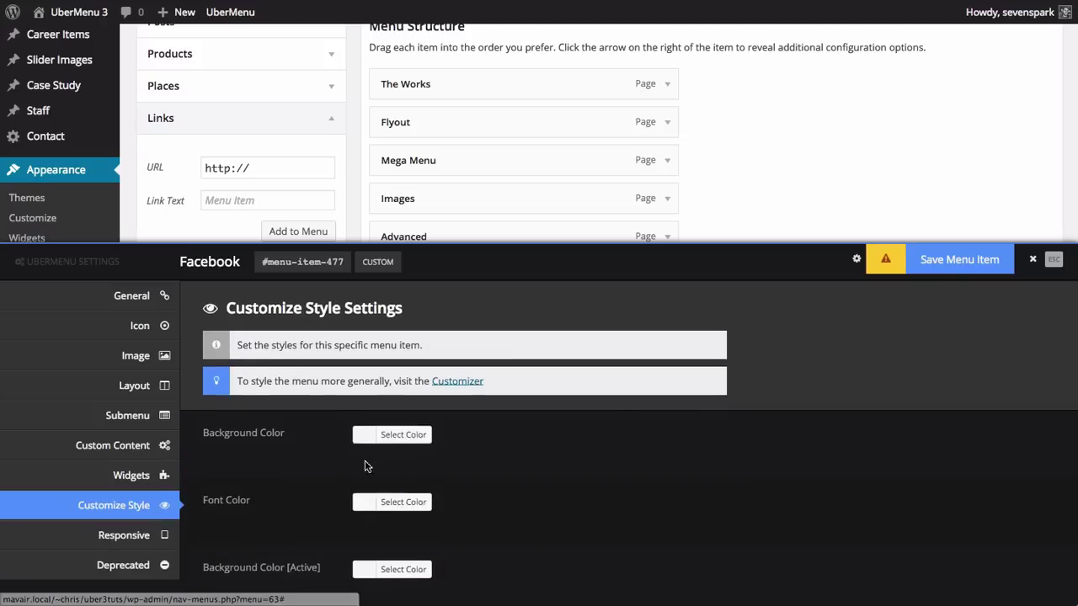
scroll(391, 455, down, 3)
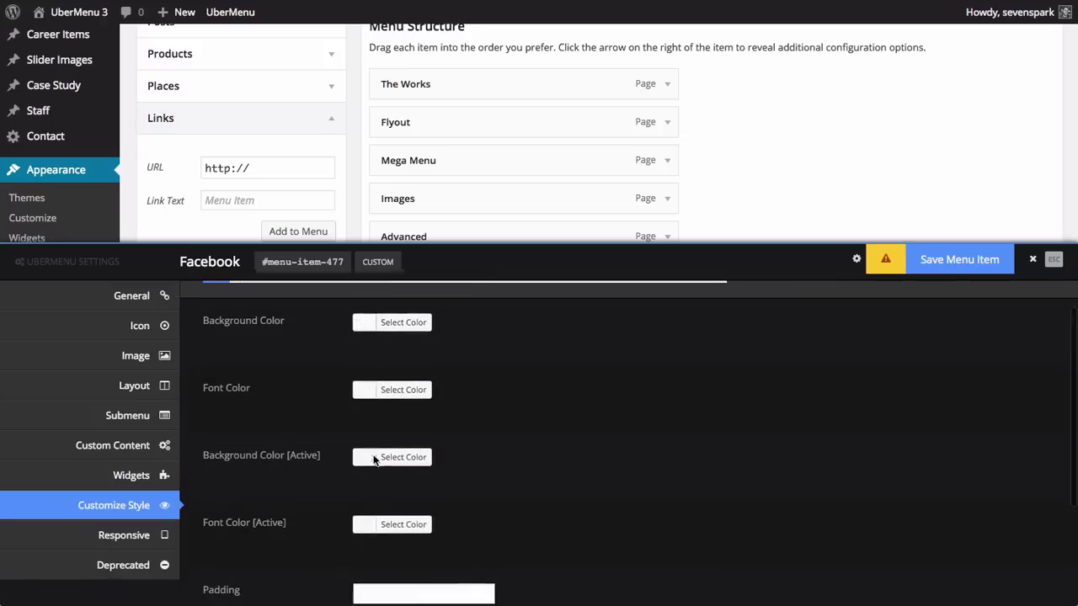
click(387, 391)
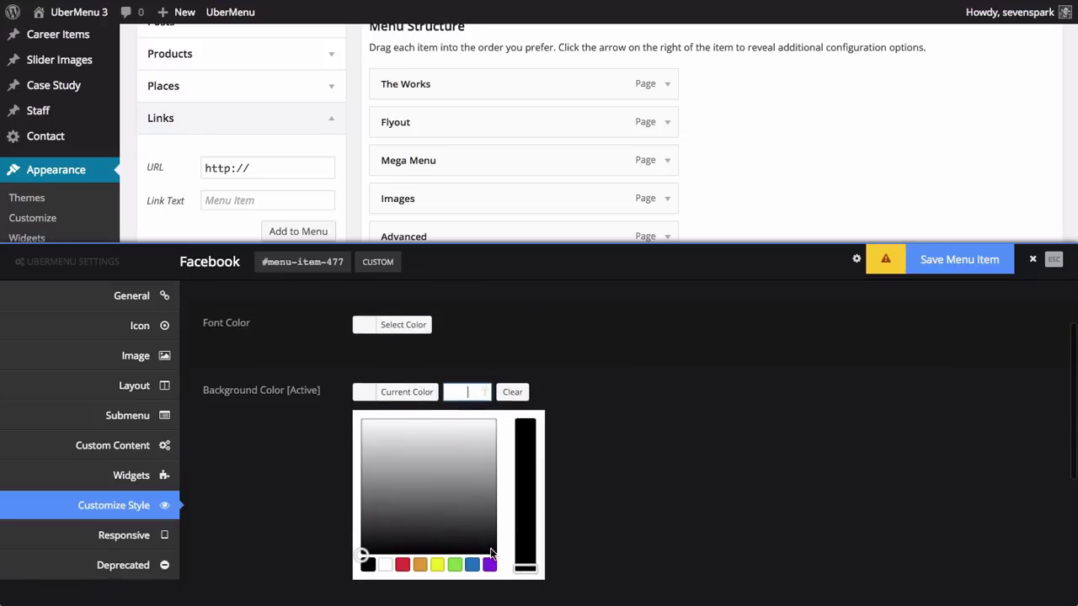
click(472, 564)
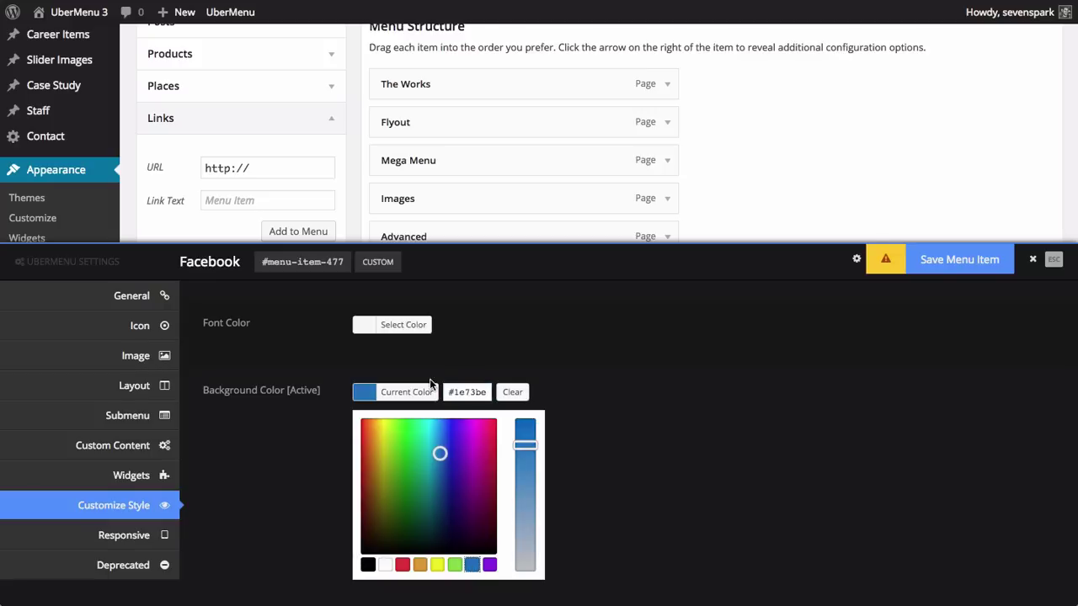
click(936, 261)
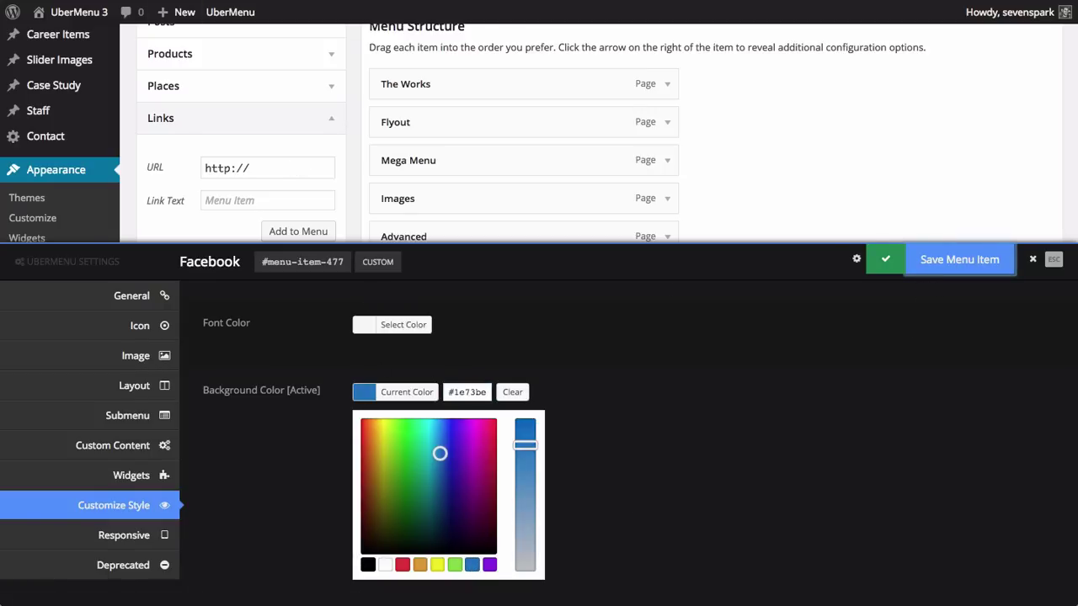
click(1032, 259)
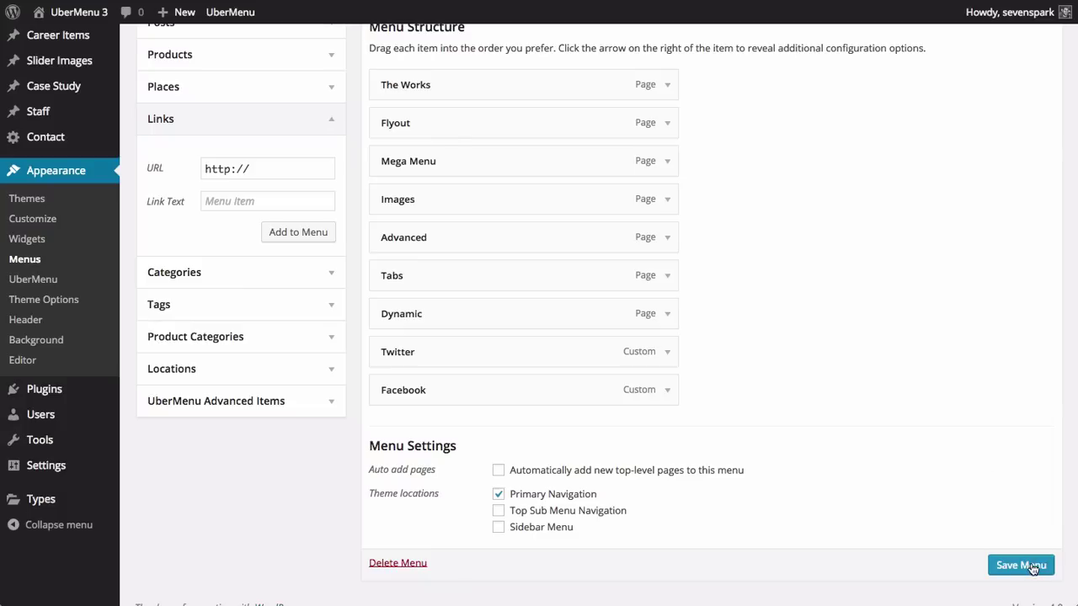
Step: Save the Demo Recreation menu with Twitter and Facebook as its last items
click(1025, 566)
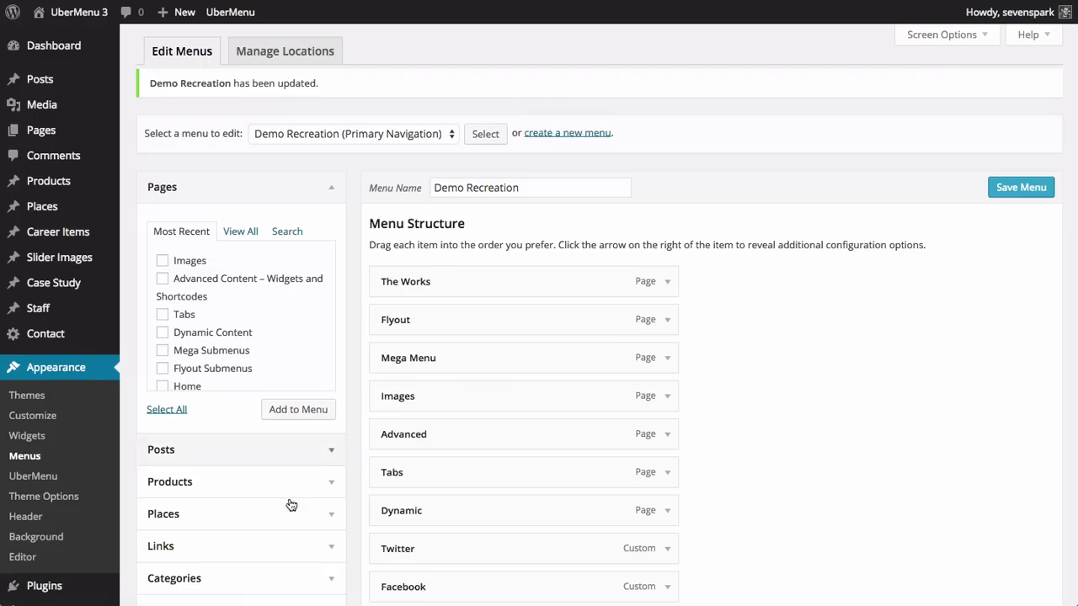
Step: Add a custom link with URL '#' and link text 'Search' to the menu
click(234, 544)
triple_click(283, 358)
mouse_move(45, 333)
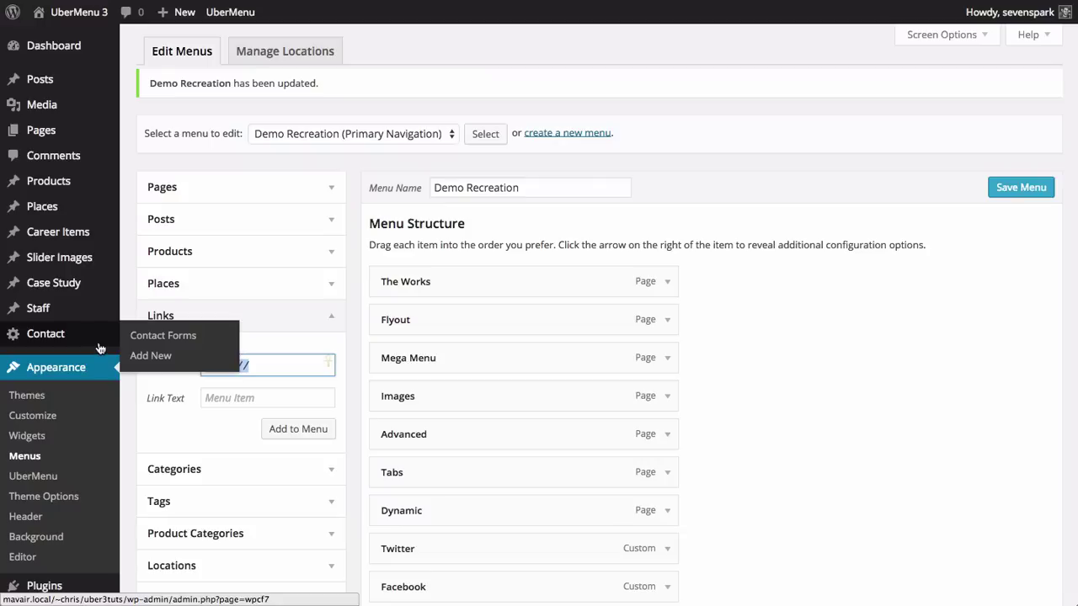
text(#)
click(240, 400)
text(Search)
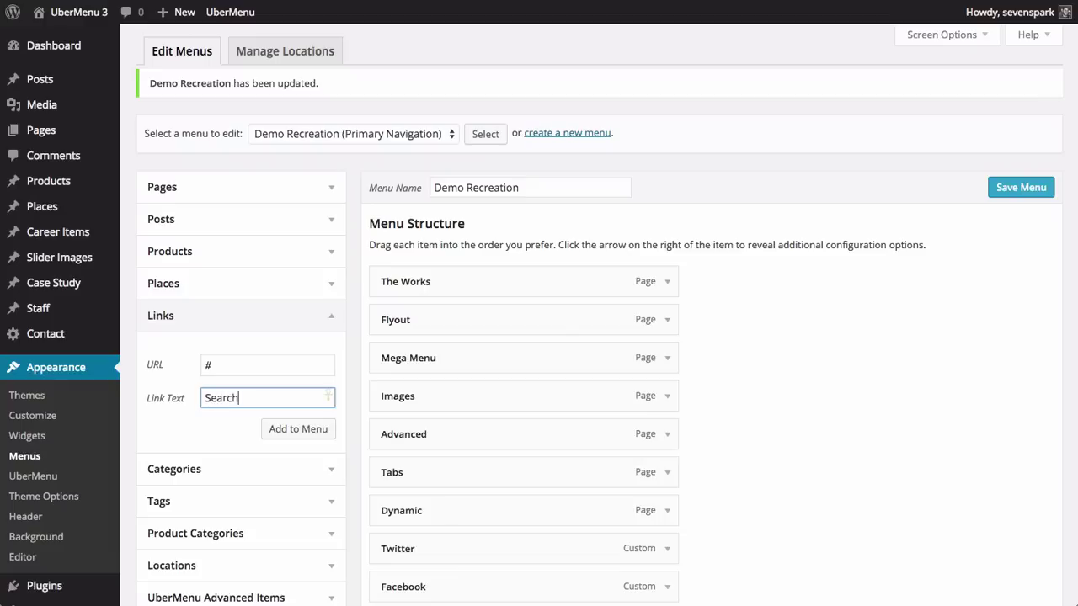
key(shift+Tab)
click(235, 365)
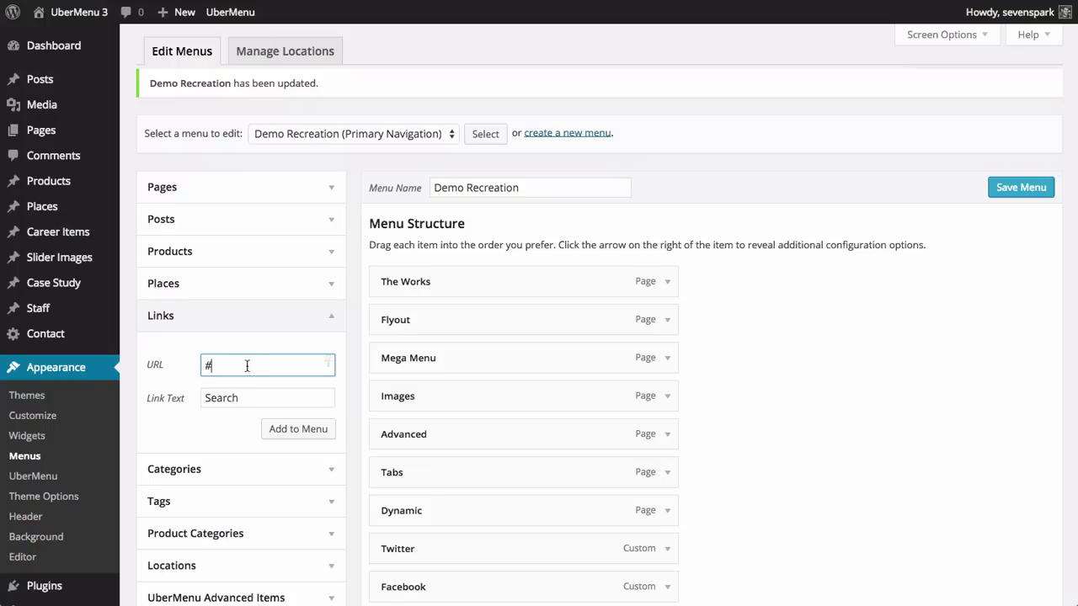
click(287, 430)
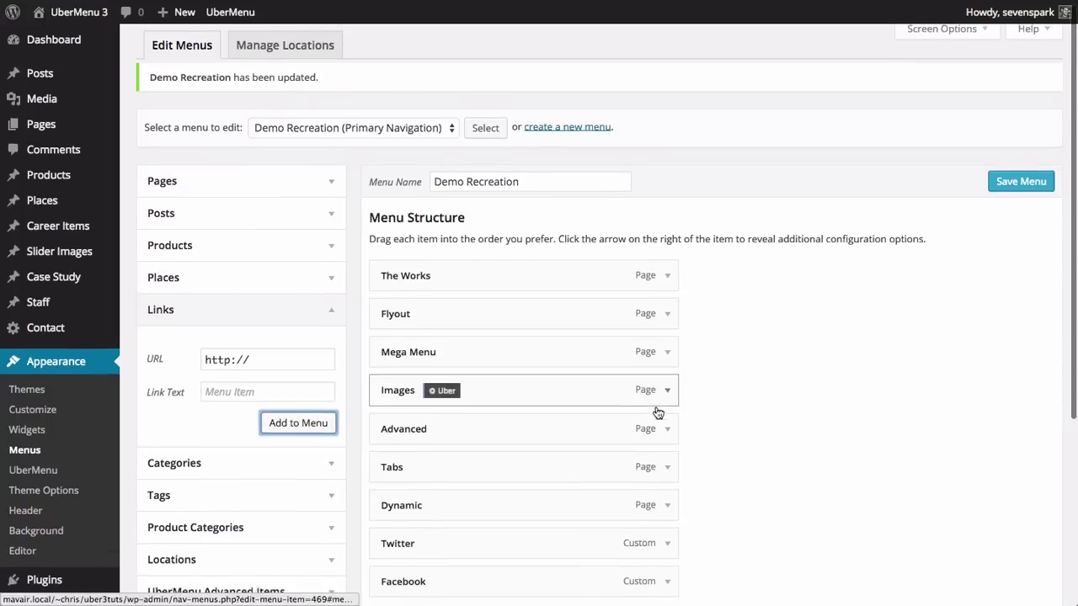
Step: Save the menu with the new Search item and preview the front-end site
scroll(654, 413, down, 5)
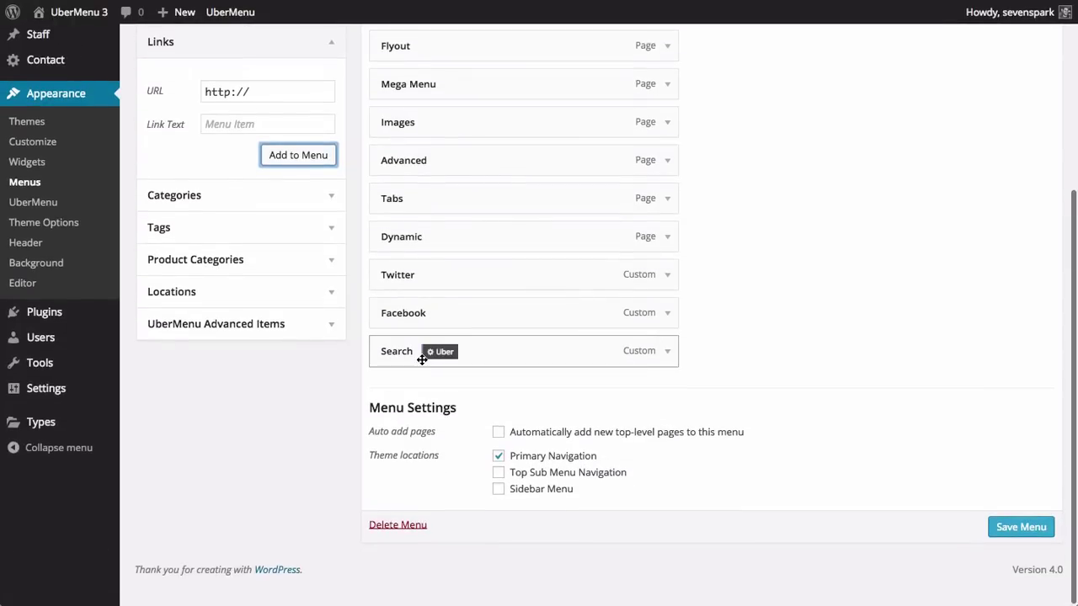
click(1033, 526)
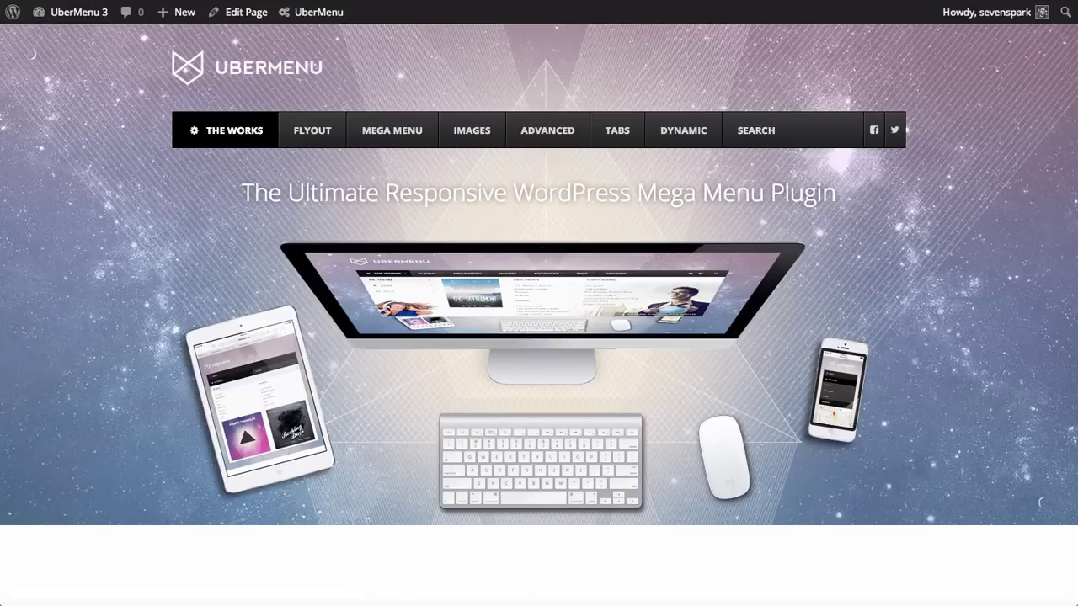
key(Down)
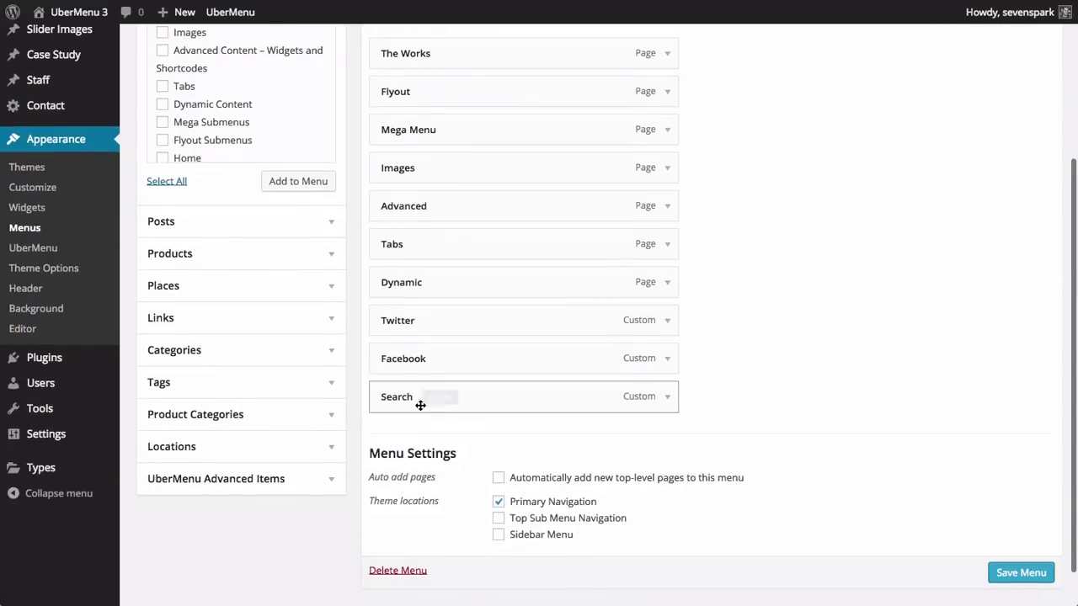
Step: In the Search item's UberMenu settings, hide its text and align it right
click(439, 397)
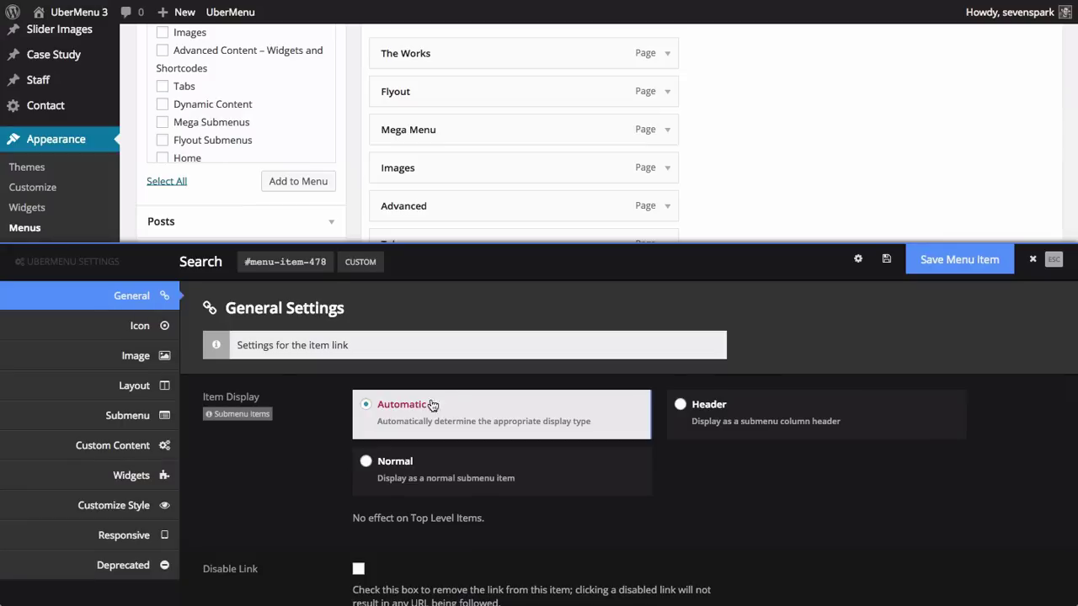
scroll(330, 440, down, 5)
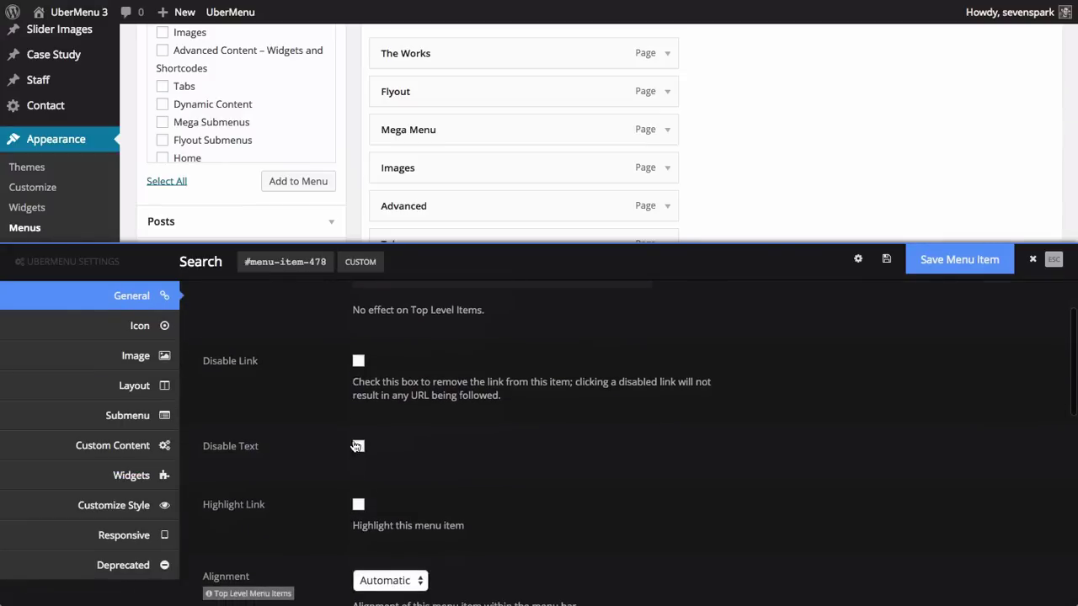
click(358, 447)
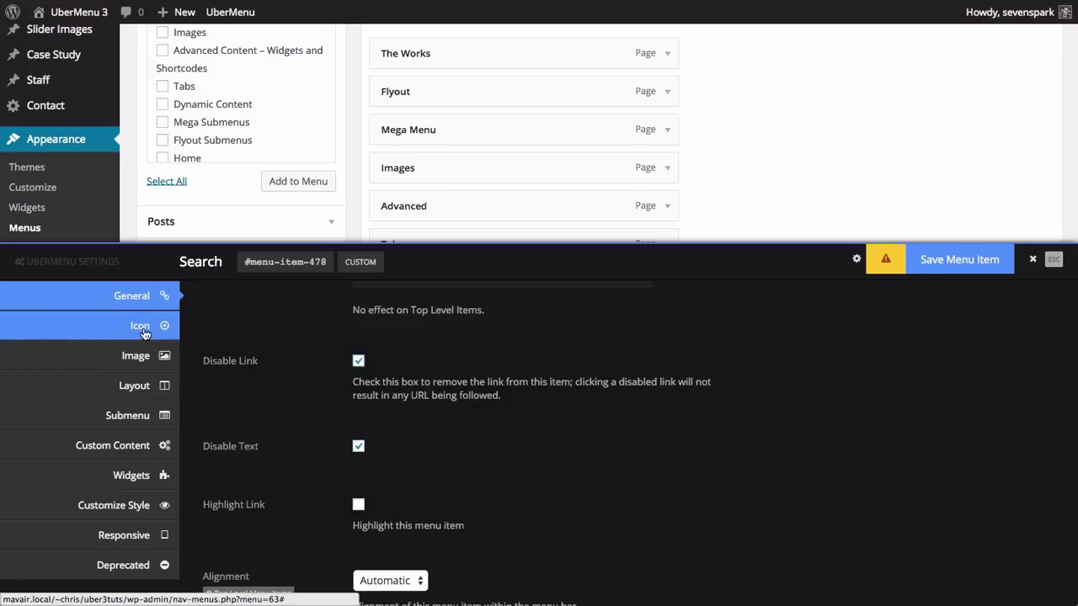
scroll(371, 443, down, 3)
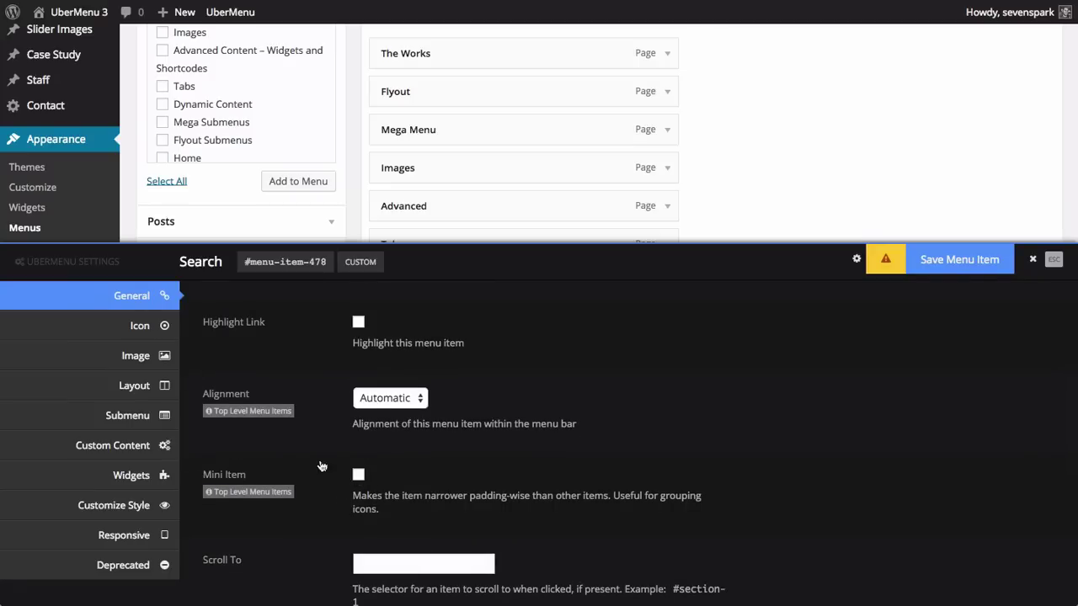
click(392, 397)
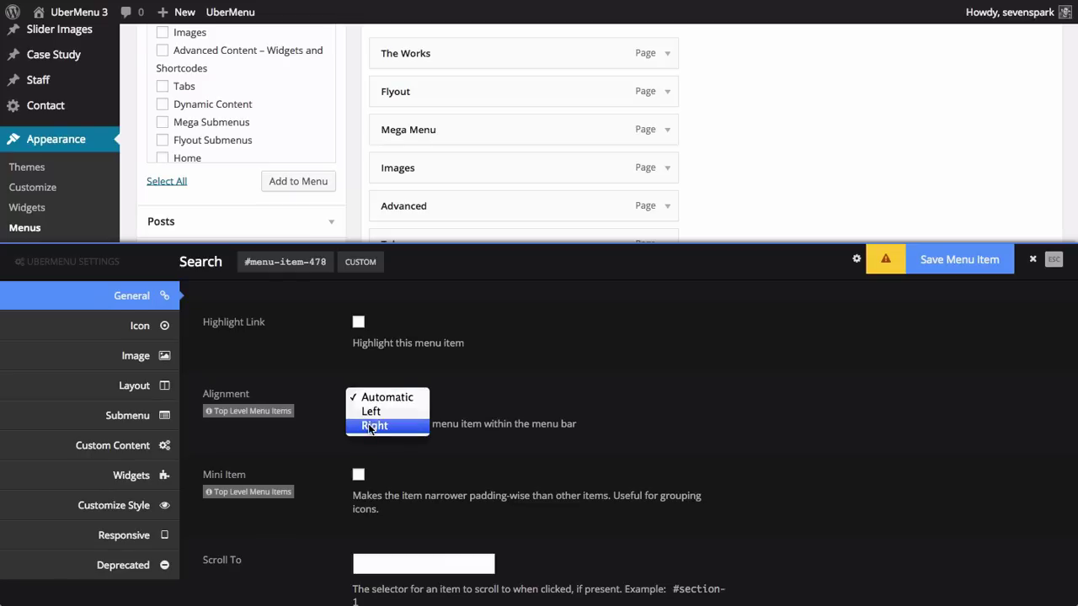
click(374, 426)
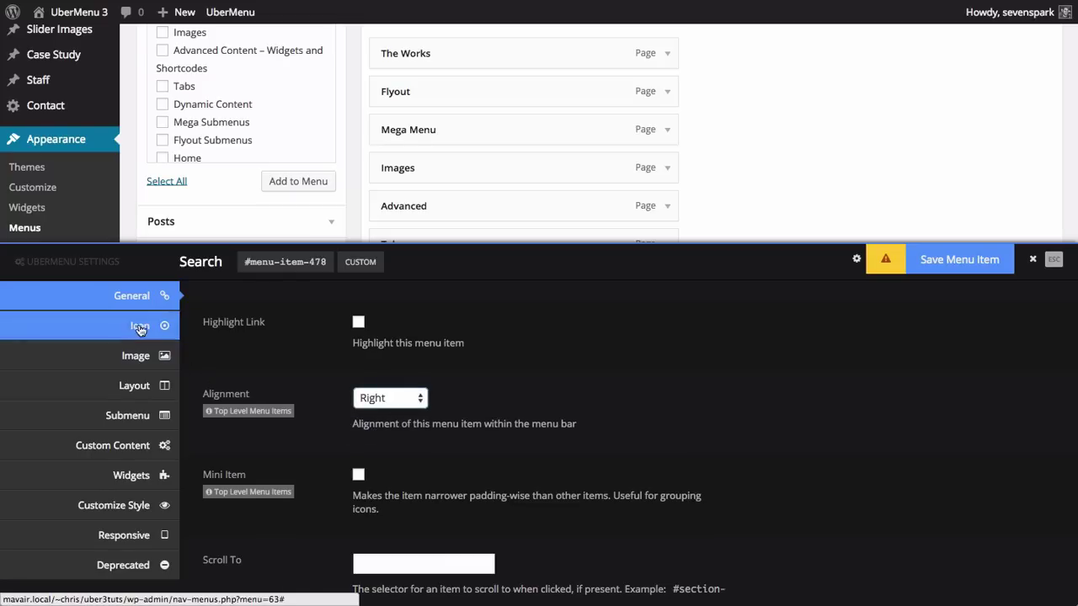
Step: Give the Search item the magnifier icon and save its settings
click(140, 325)
click(369, 383)
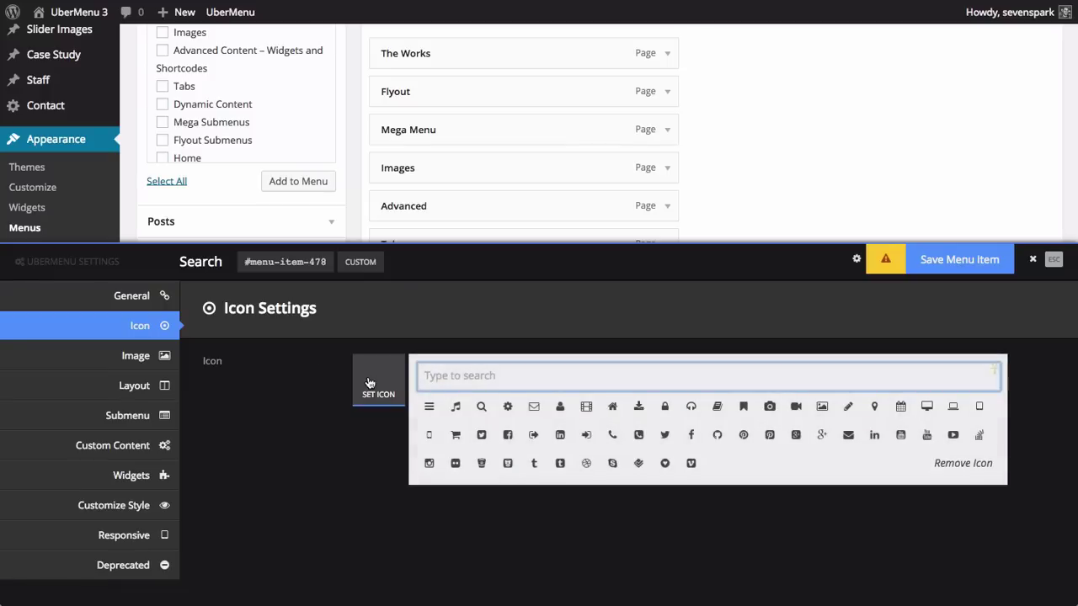
click(479, 406)
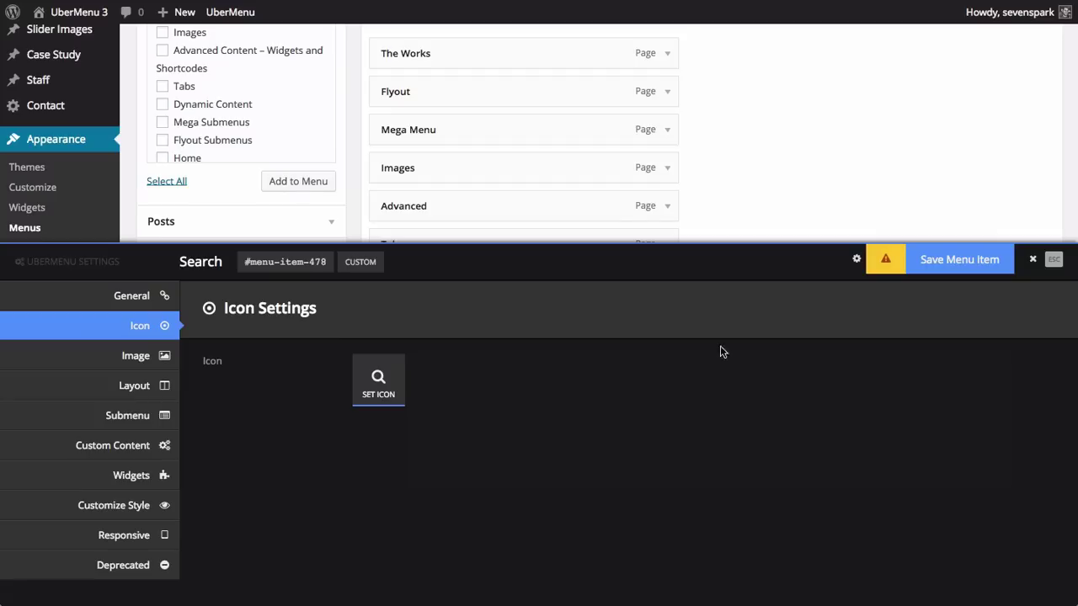
click(959, 259)
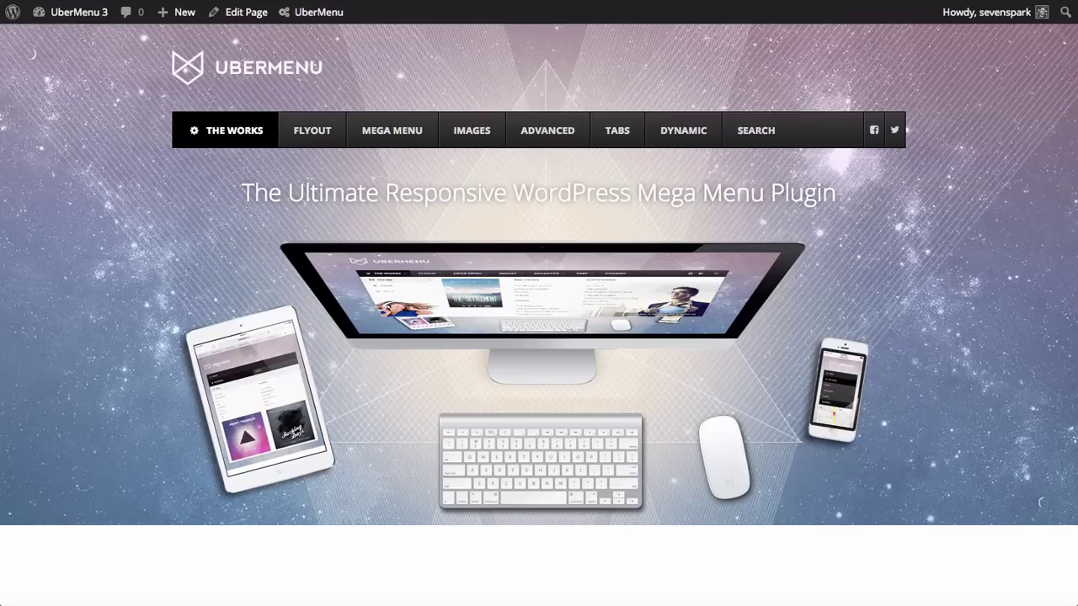
Step: Reload the site to preview the search icon and close the Search item's settings
key(ctrl+r)
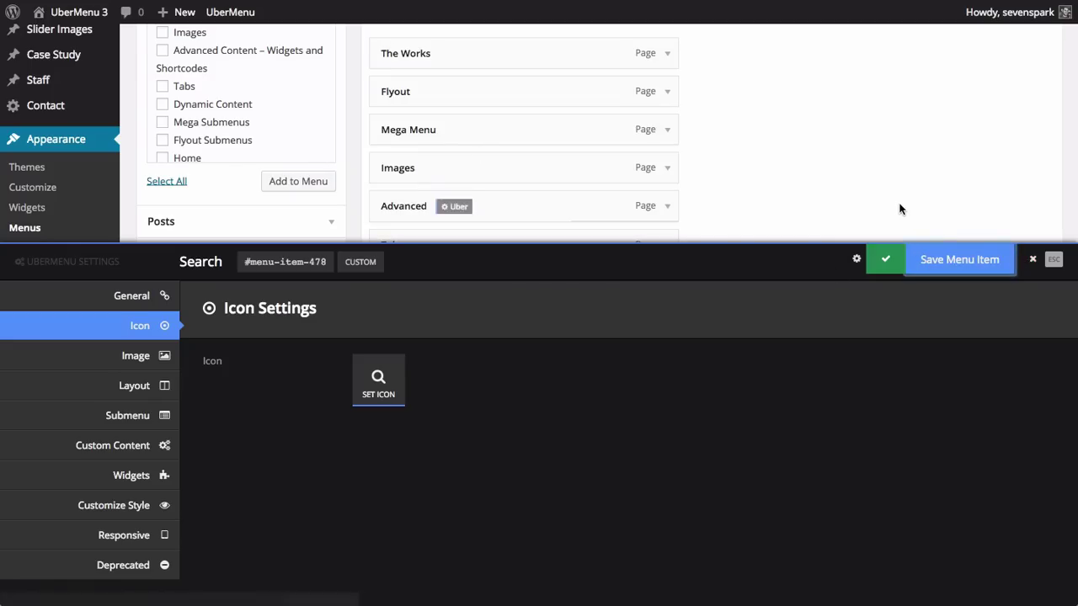
click(1050, 261)
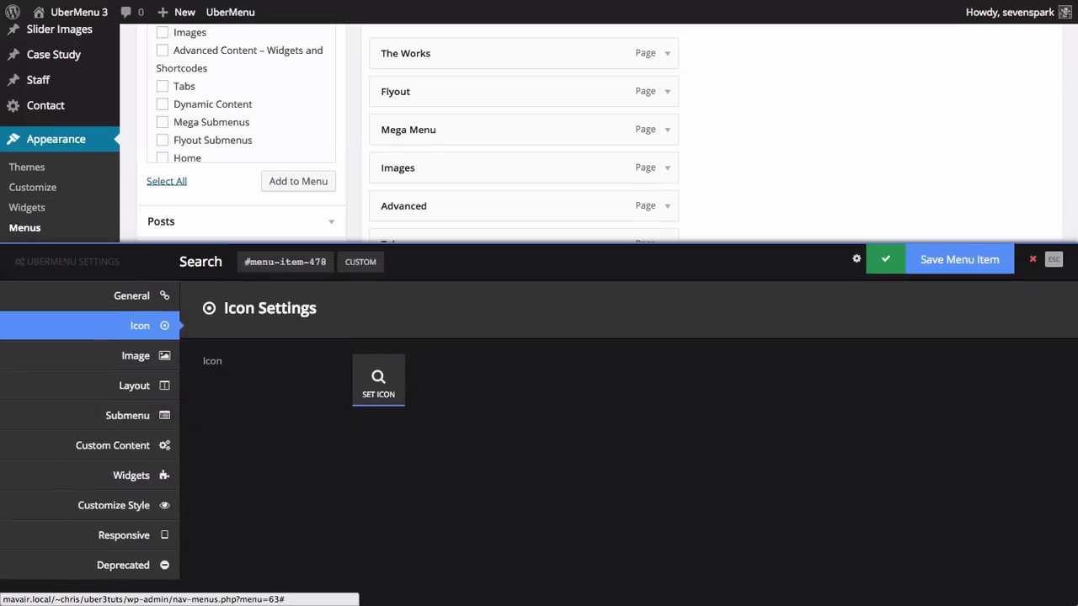
key(Escape)
Step: Drag Search above Twitter and Facebook between them, then save the menu
scroll(568, 315, down, 1)
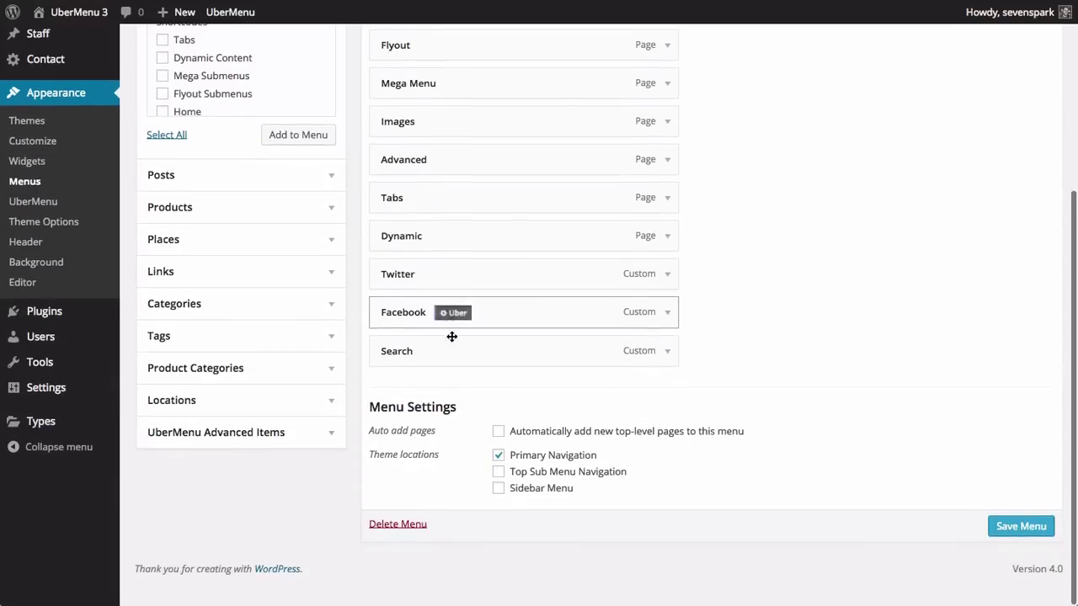
mouse_move(384, 351)
mouse_down()
mouse_move(390, 284)
mouse_move(392, 317)
mouse_up()
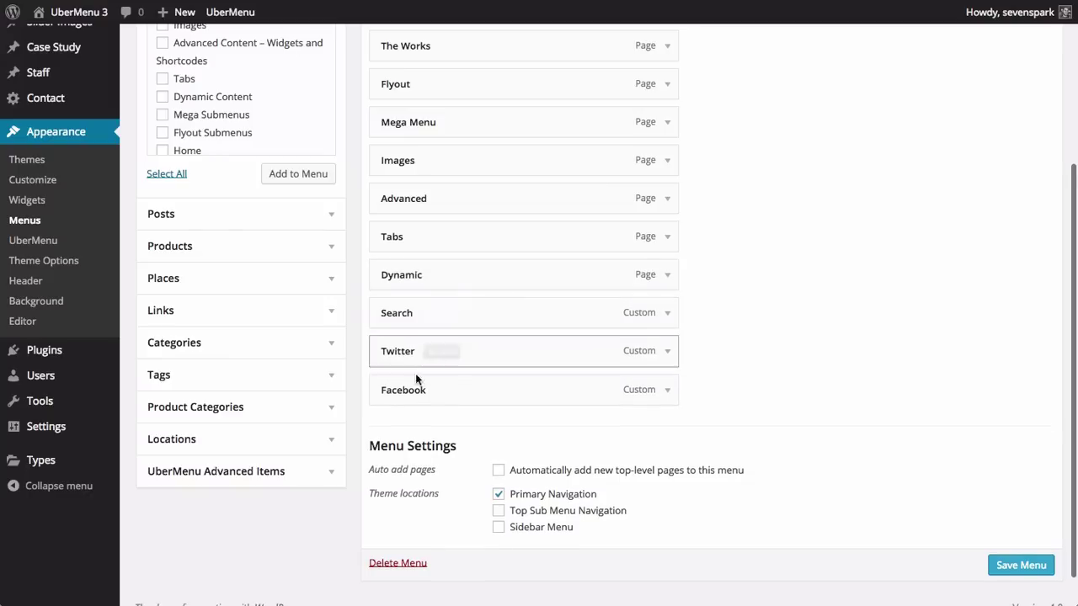
drag(400, 389, 404, 354)
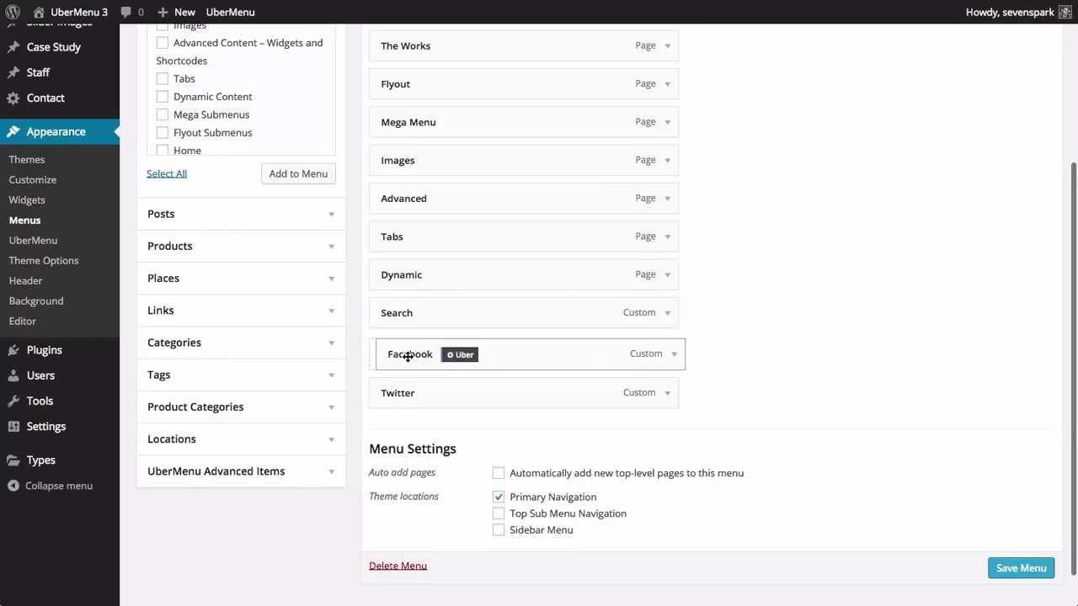
click(1012, 565)
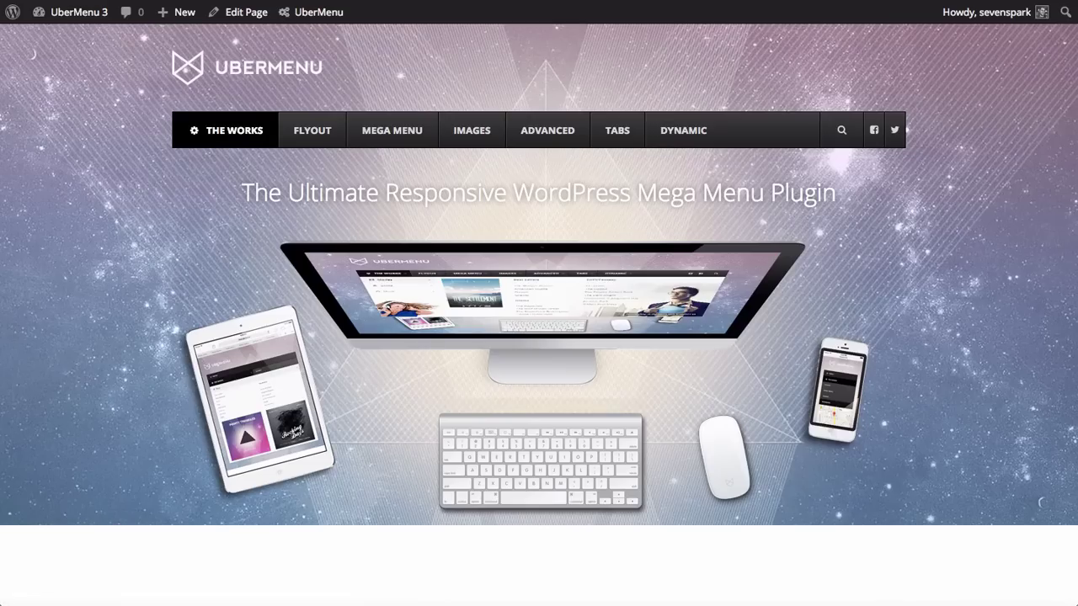
Step: Reload the front-end to check the magnifier, Facebook and Twitter icons at right
key(super+r)
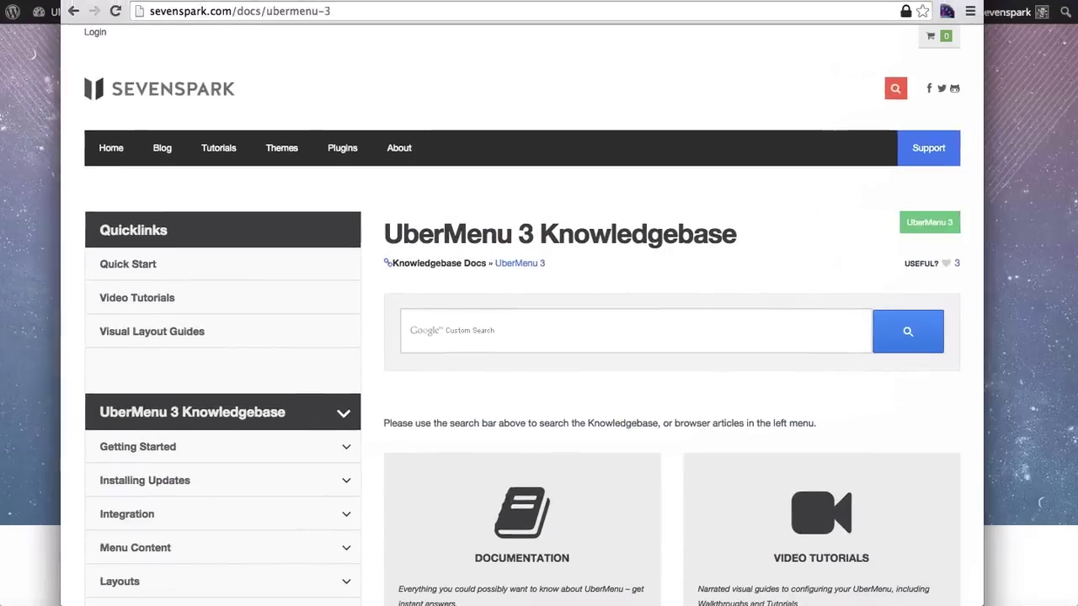
Step: Search the UberMenu 3 Knowledgebase for 'search'
scroll(526, 243, down, 2)
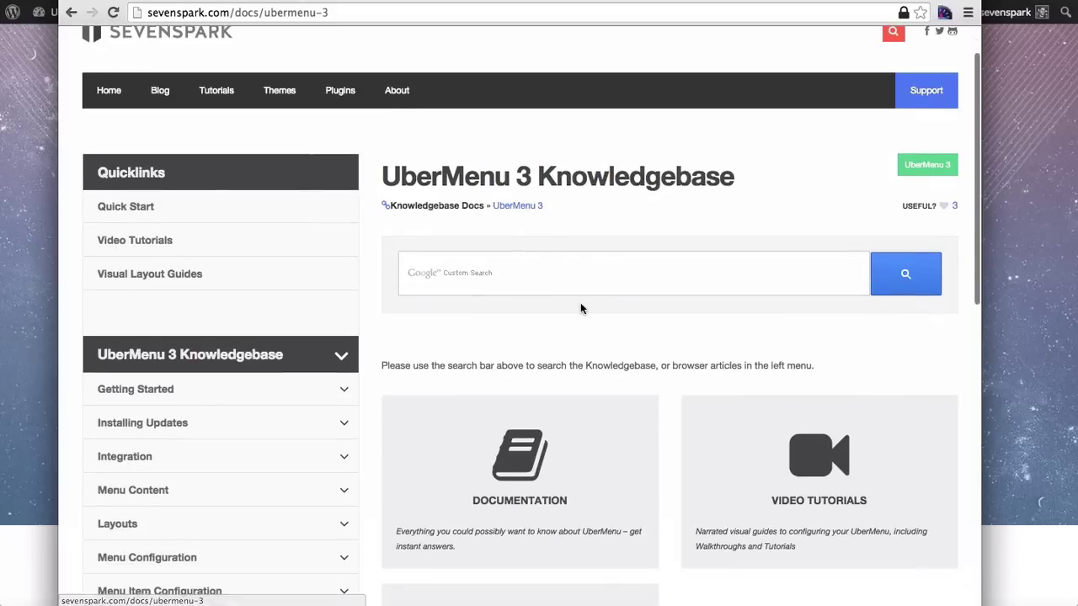
click(621, 271)
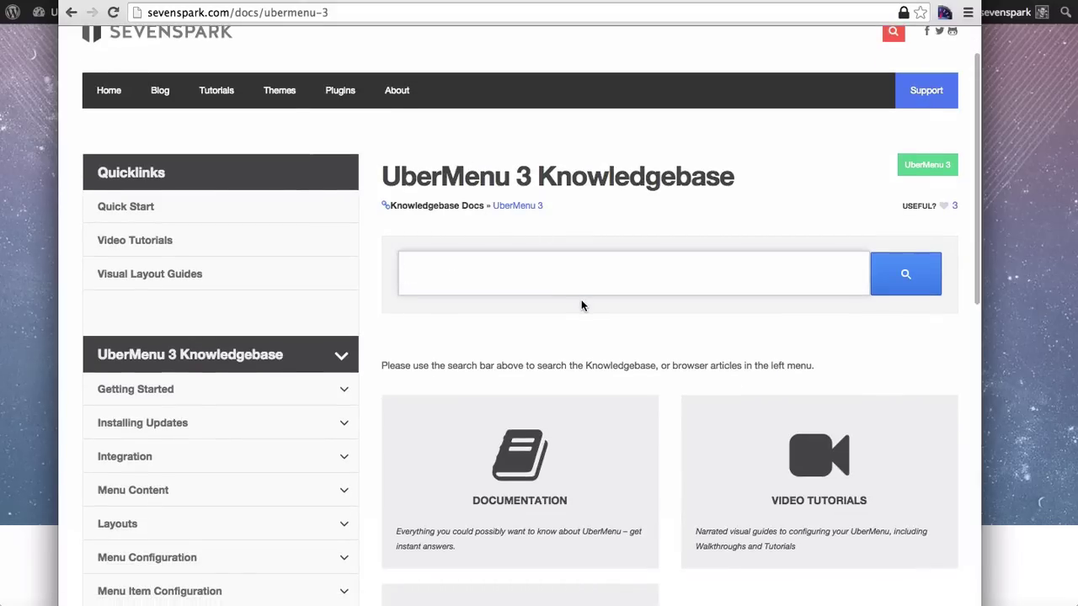
text(search)
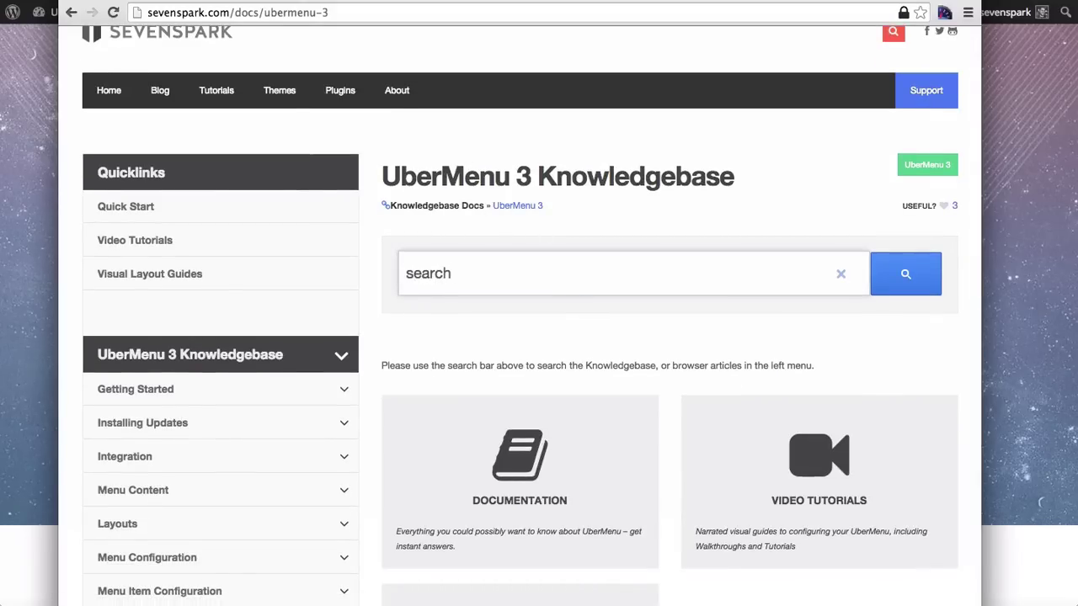
key(Return)
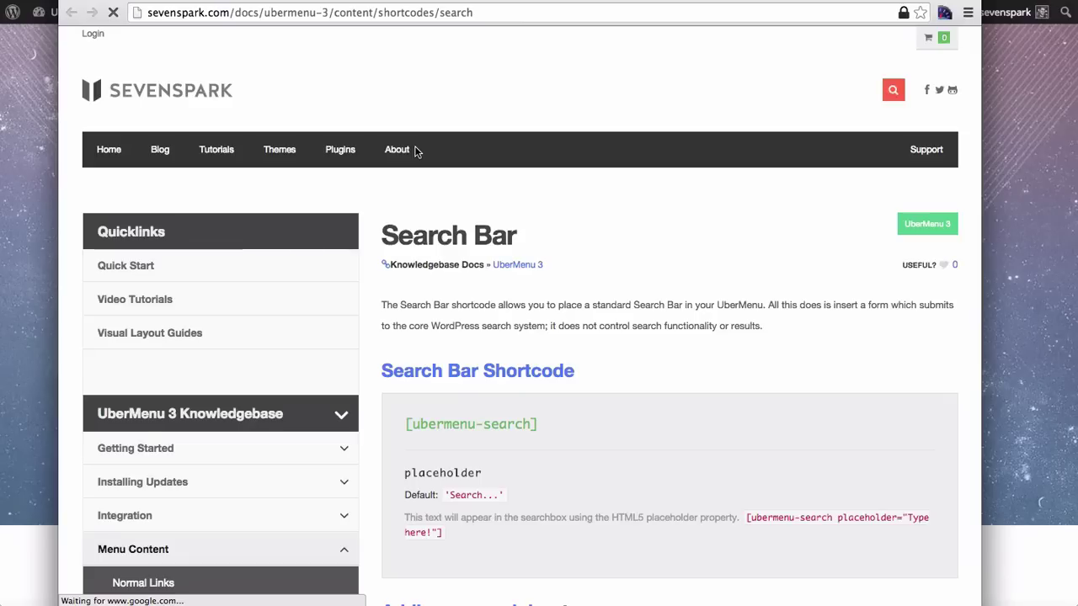
Step: Find the Search Bar documentation and copy the [ubermenu-search] shortcode
scroll(438, 211, down, 3)
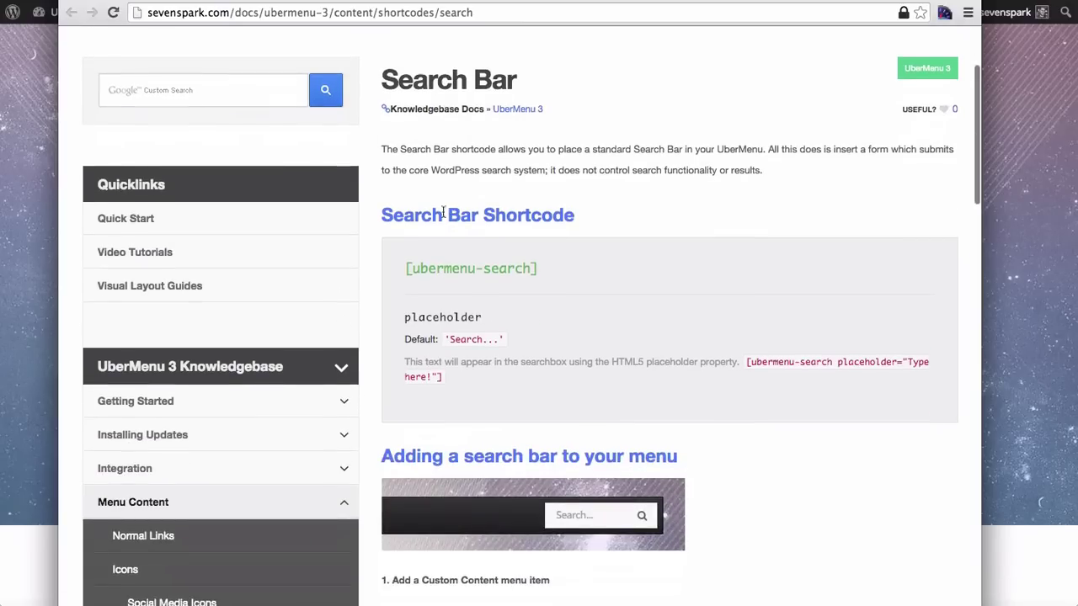
scroll(523, 221, down, 3)
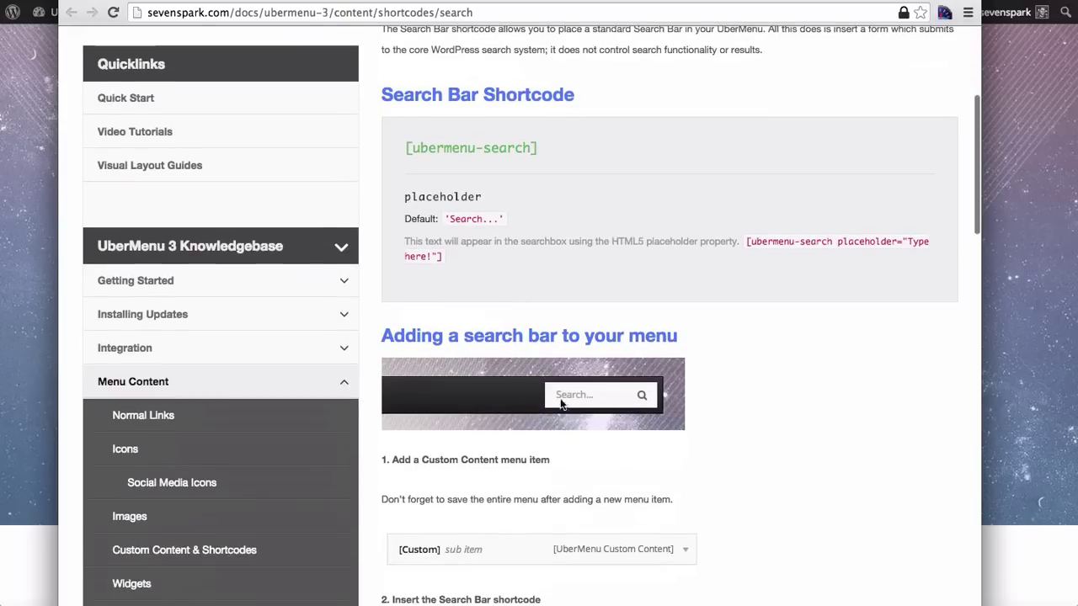
scroll(599, 409, down, 4)
scroll(533, 385, down, 5)
scroll(499, 282, down, 7)
scroll(649, 192, down, 2)
scroll(621, 202, down, 3)
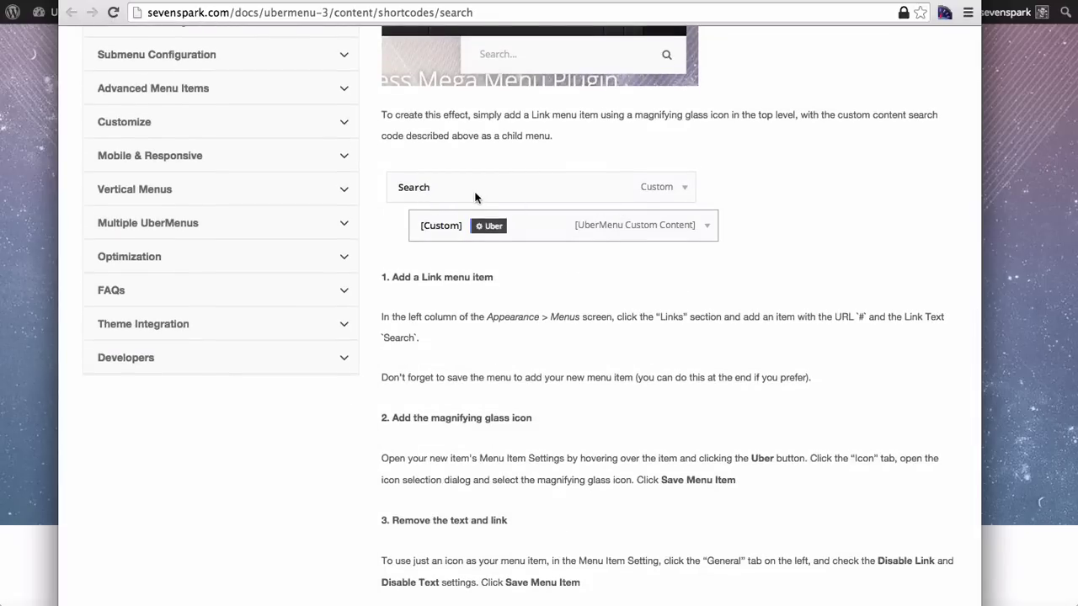
scroll(435, 246, down, 1)
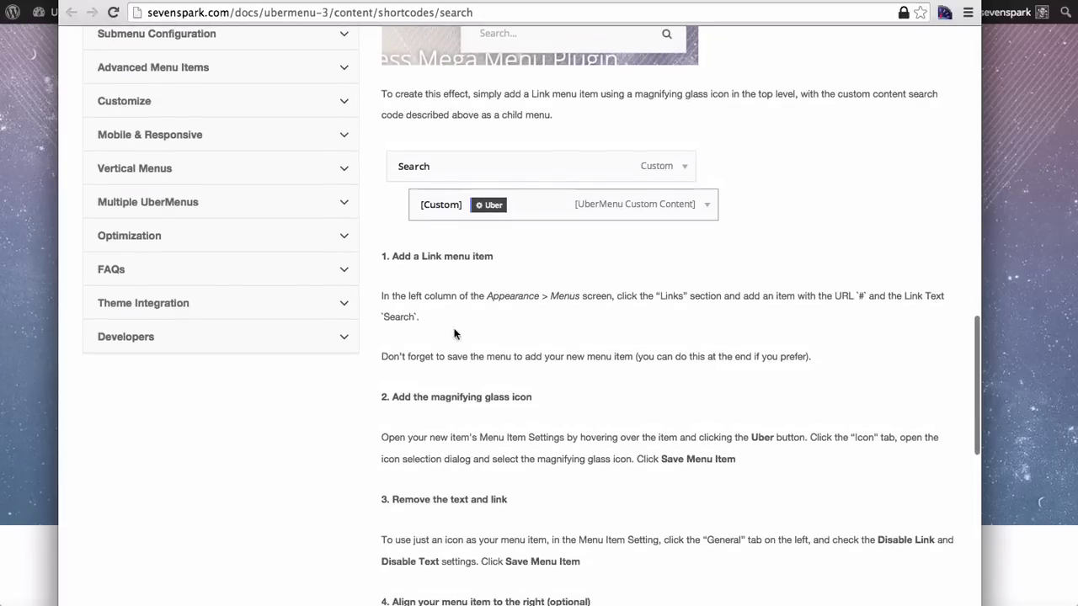
scroll(515, 419, down, 1)
scroll(516, 421, down, 2)
scroll(457, 223, up, 3)
scroll(489, 253, up, 2)
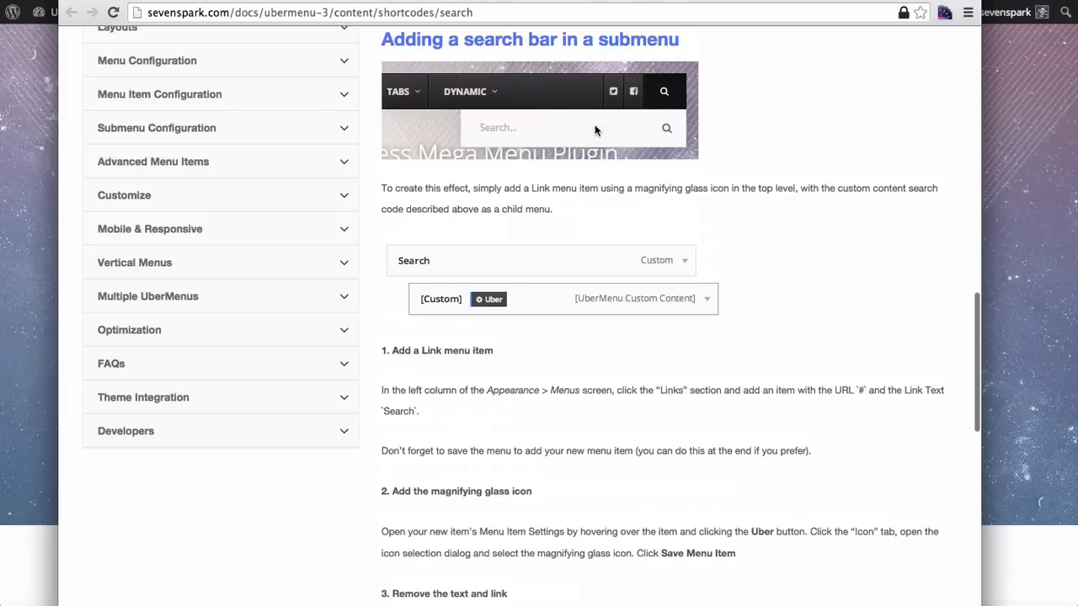
scroll(589, 152, up, 5)
scroll(590, 152, up, 5)
scroll(562, 174, up, 4)
scroll(562, 177, down, 3)
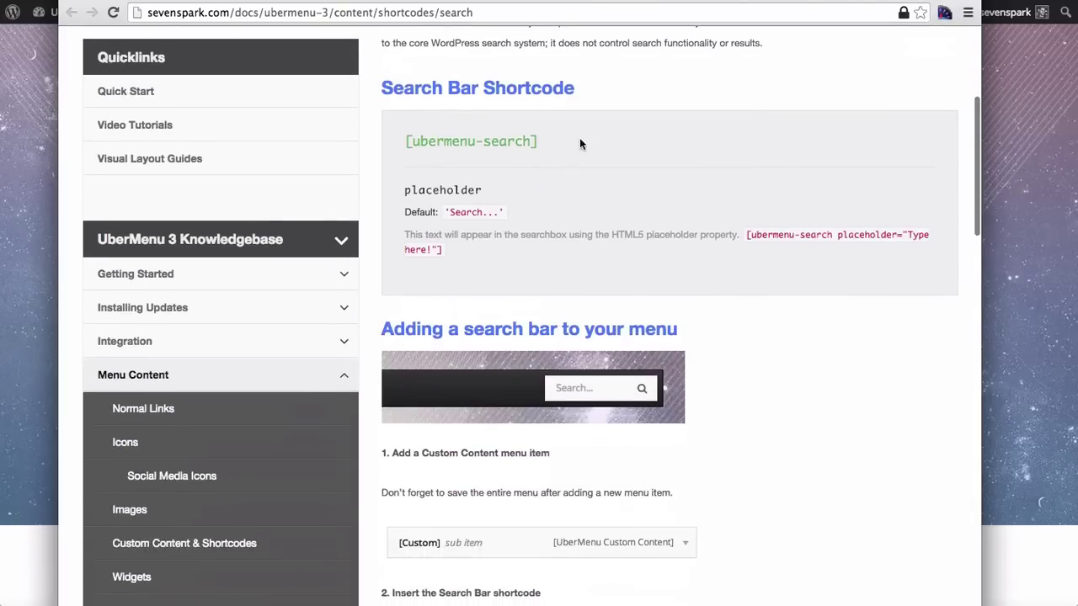
drag(562, 145, 400, 141)
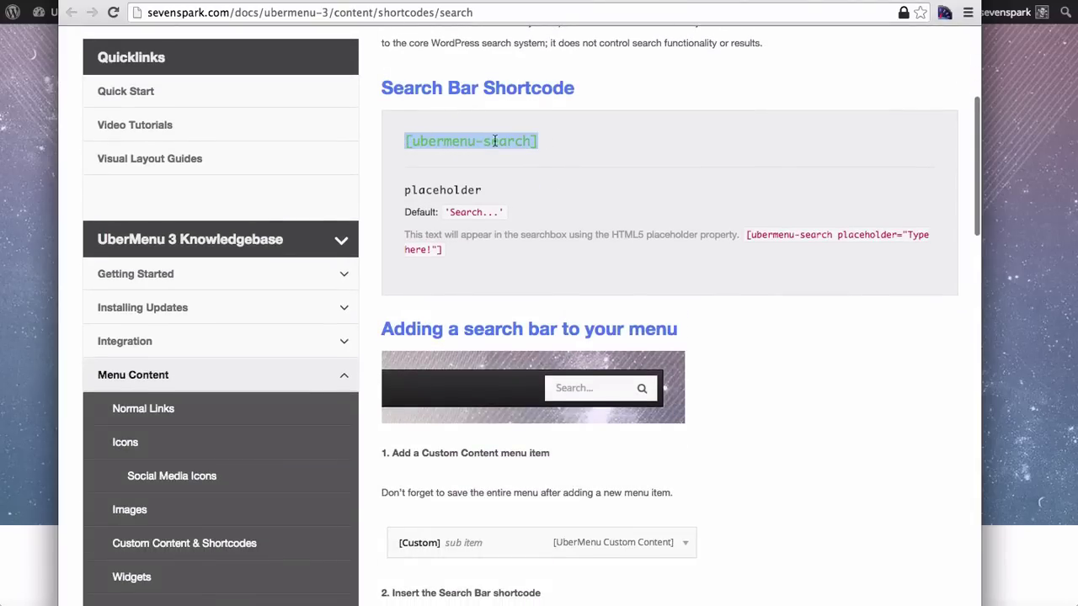
right_click(495, 142)
click(547, 146)
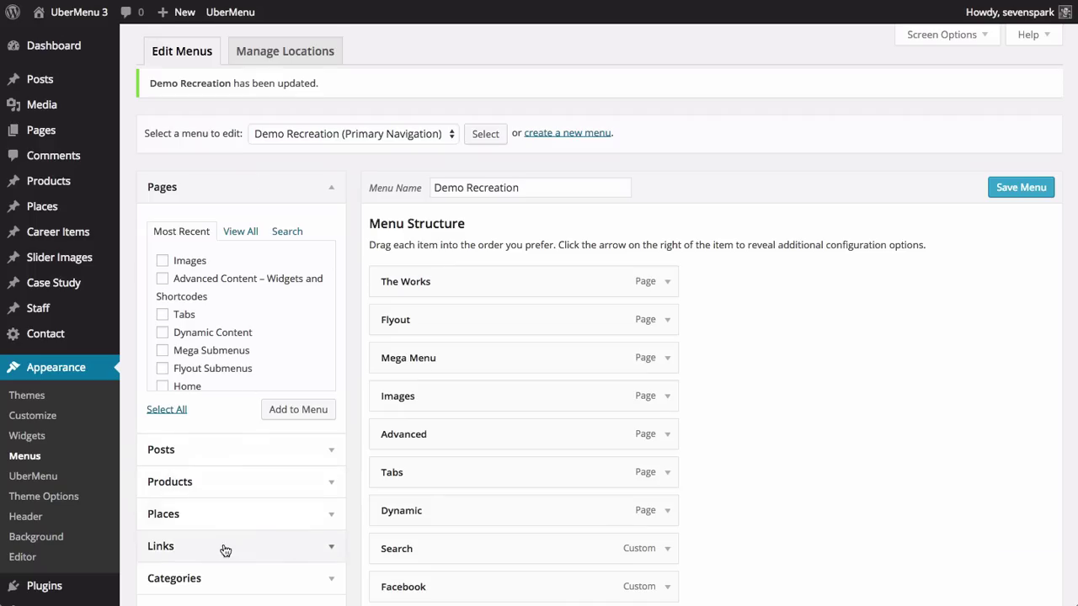
Step: Add a Custom Content item from UberMenu Advanced Items and nest it under Search
click(233, 542)
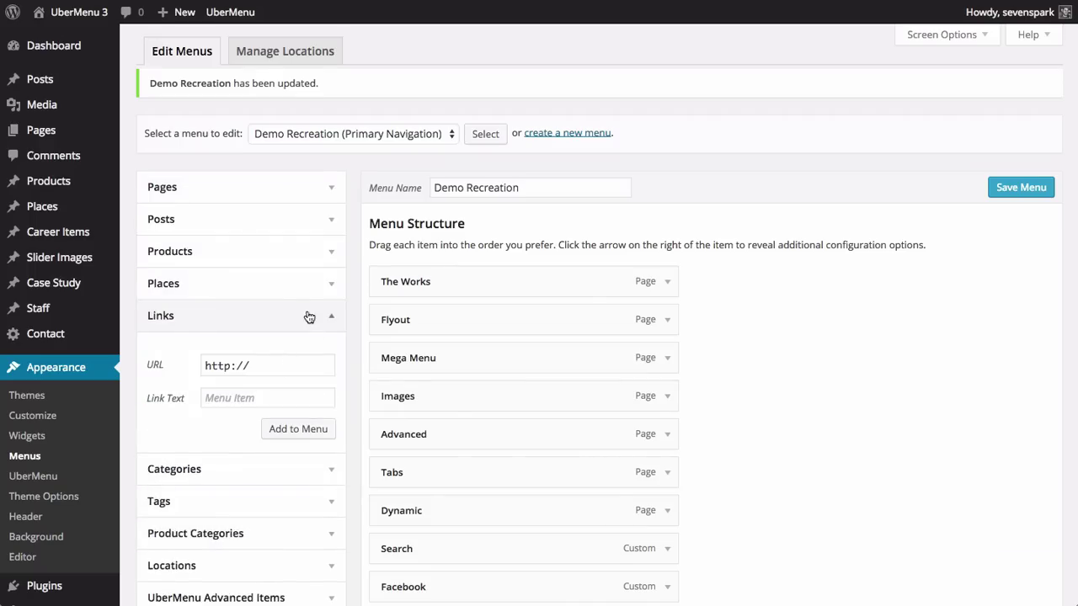
click(317, 322)
scroll(319, 325, down, 2)
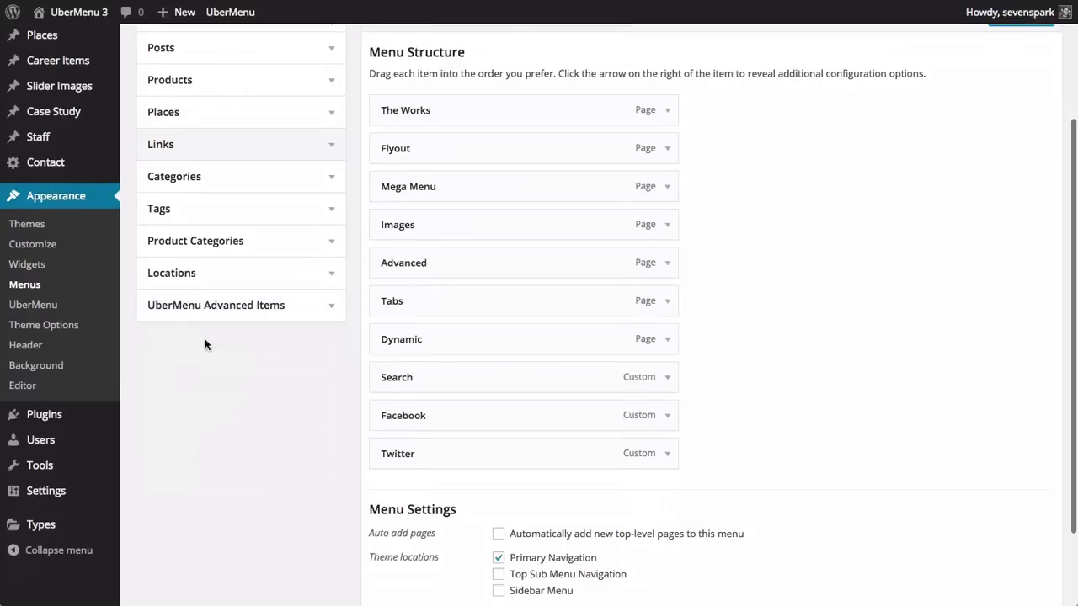
click(246, 310)
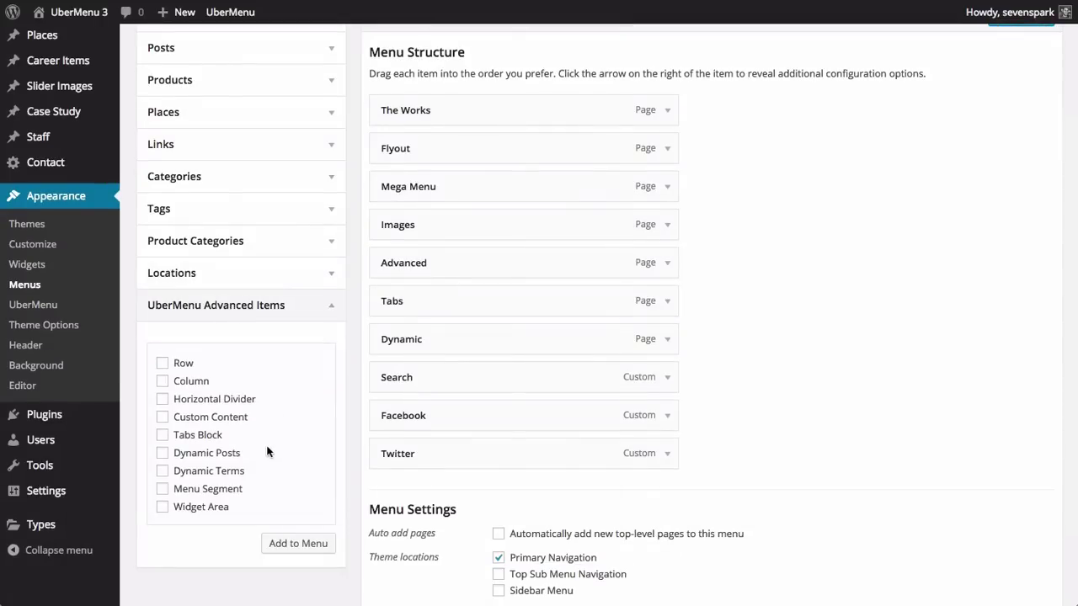
click(227, 422)
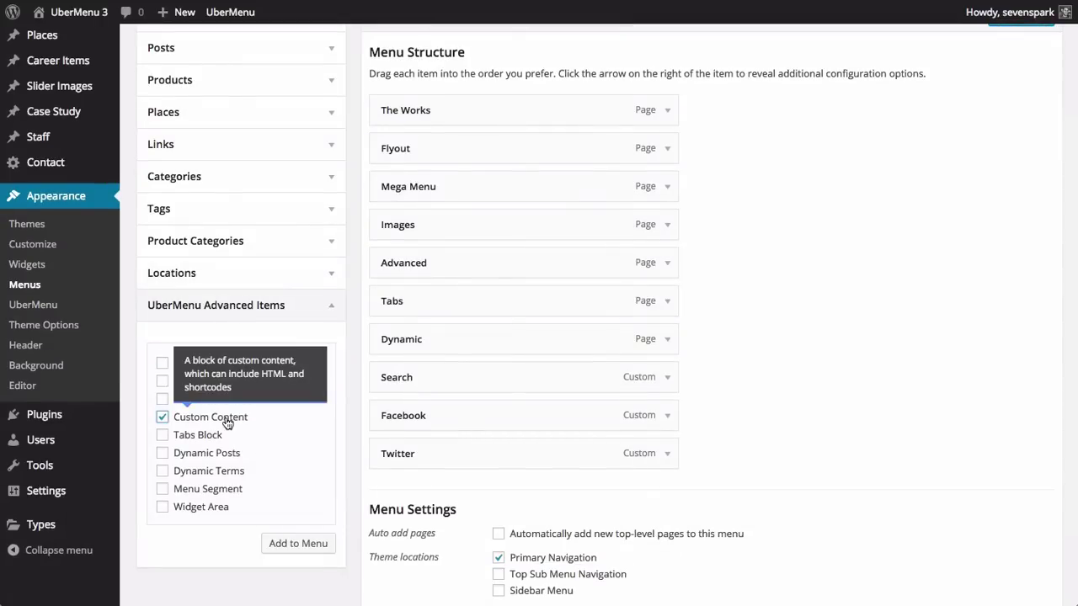
click(299, 547)
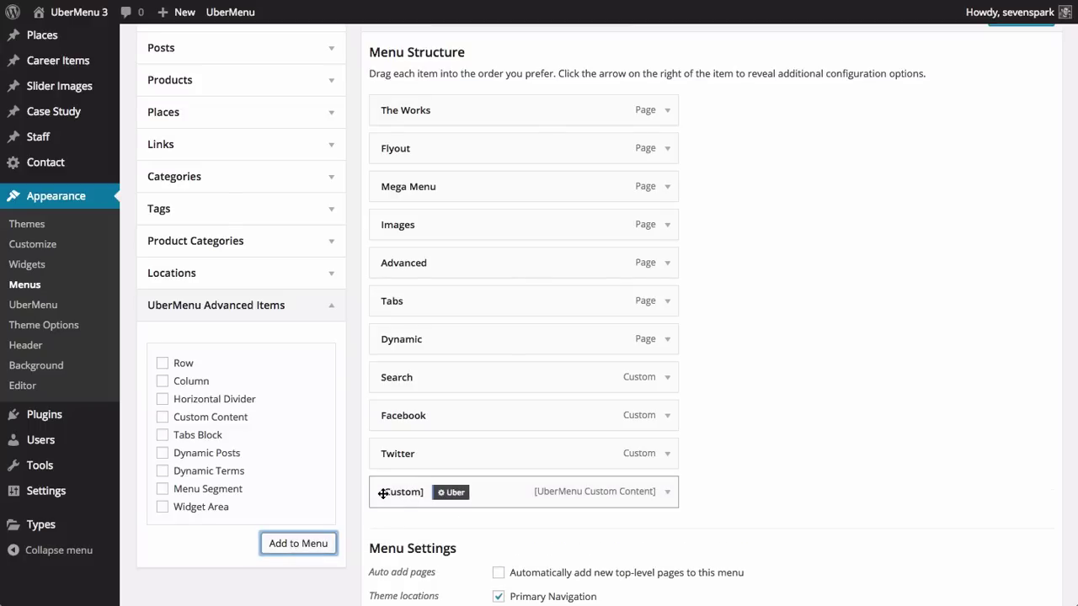
drag(383, 494, 417, 415)
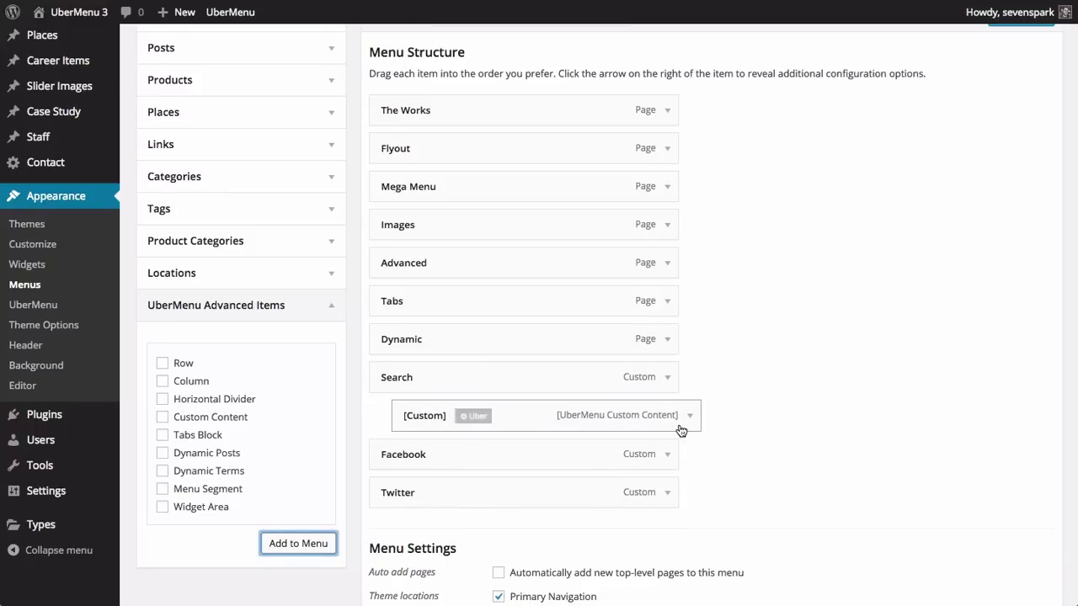
Step: Paste [ubermenu-search] into the [Custom] item's Custom Content field
click(475, 416)
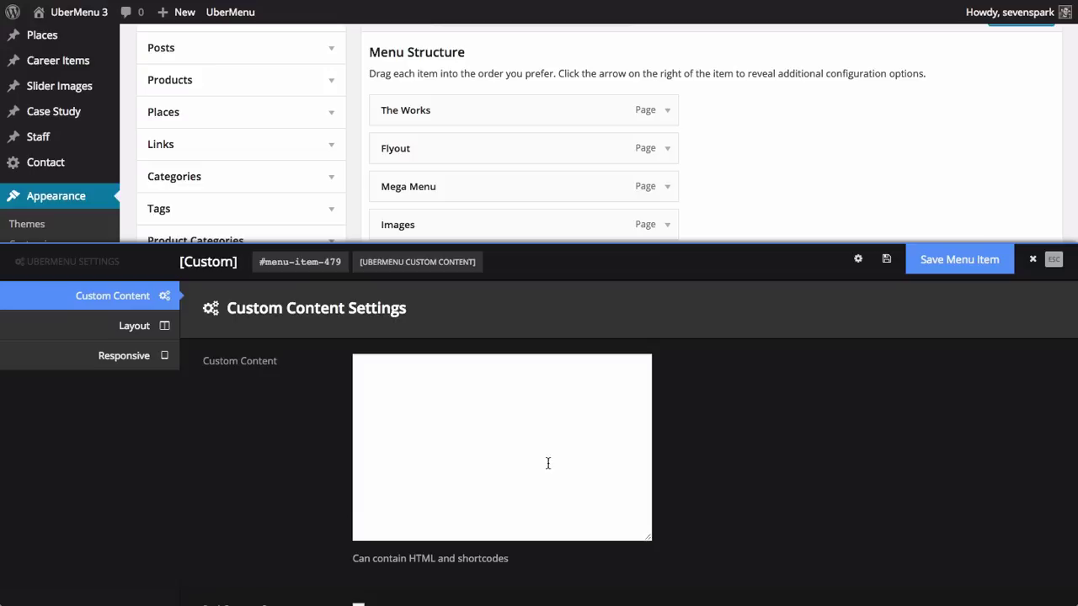
click(466, 391)
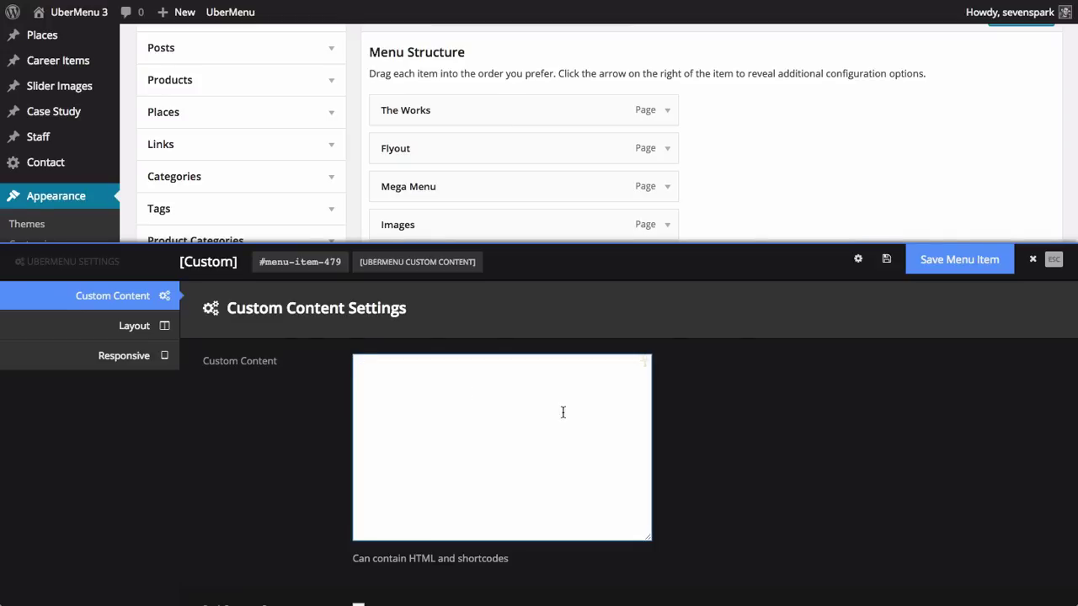
right_click(453, 386)
click(505, 457)
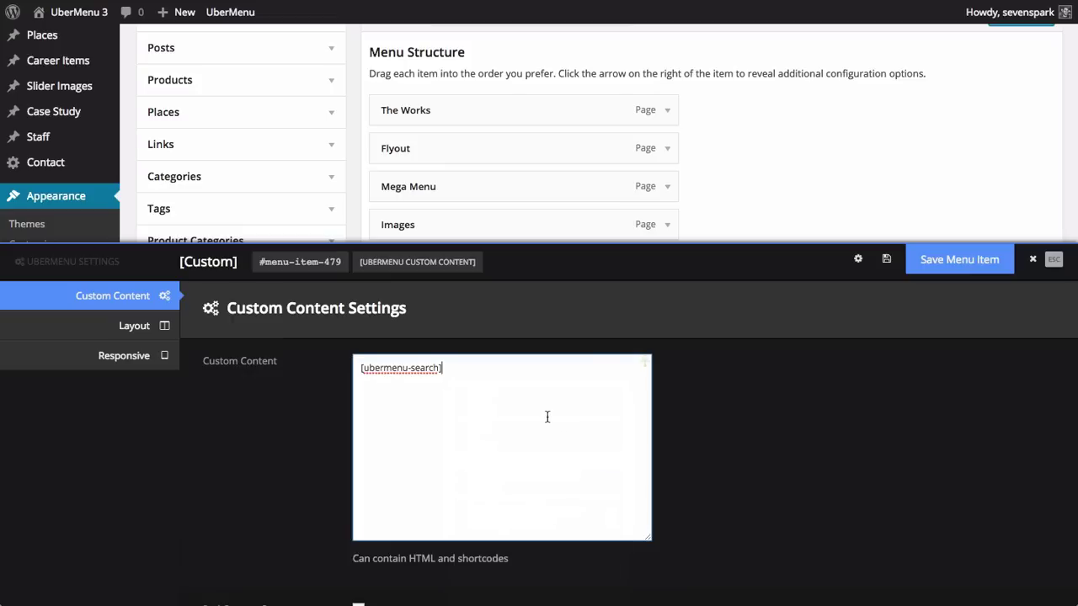
scroll(500, 432, down, 2)
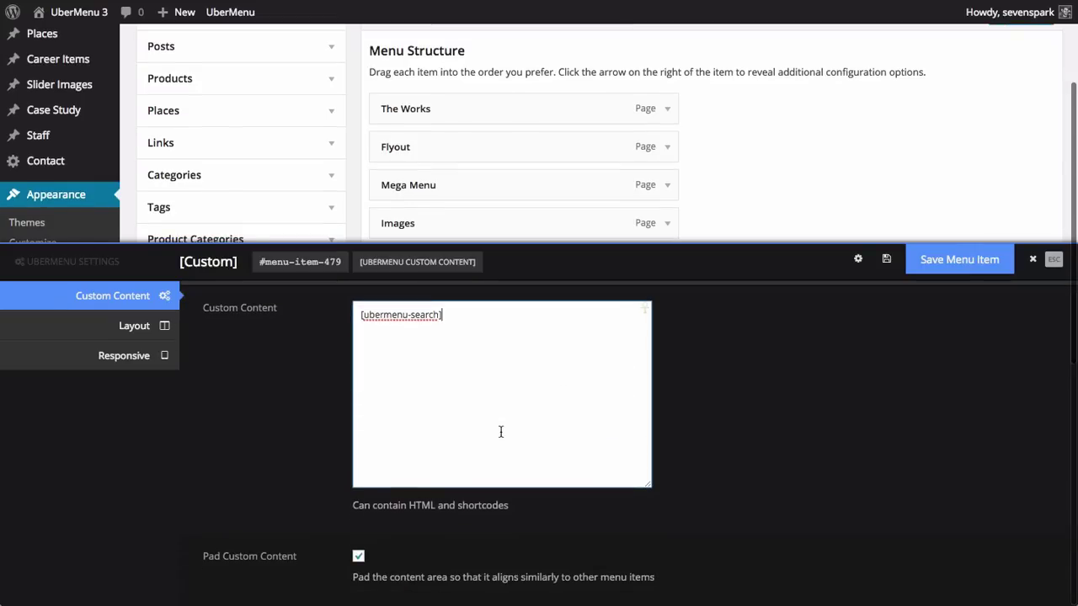
scroll(501, 432, up, 3)
Step: Save the custom item's settings, close the panel, and save the Demo Recreation menu
click(928, 259)
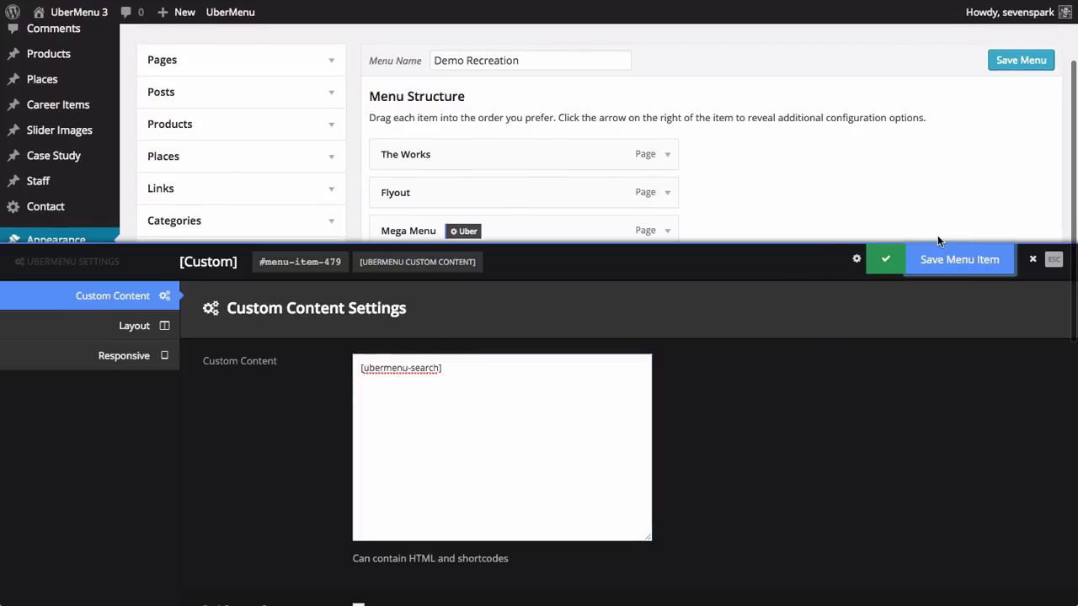
click(1044, 266)
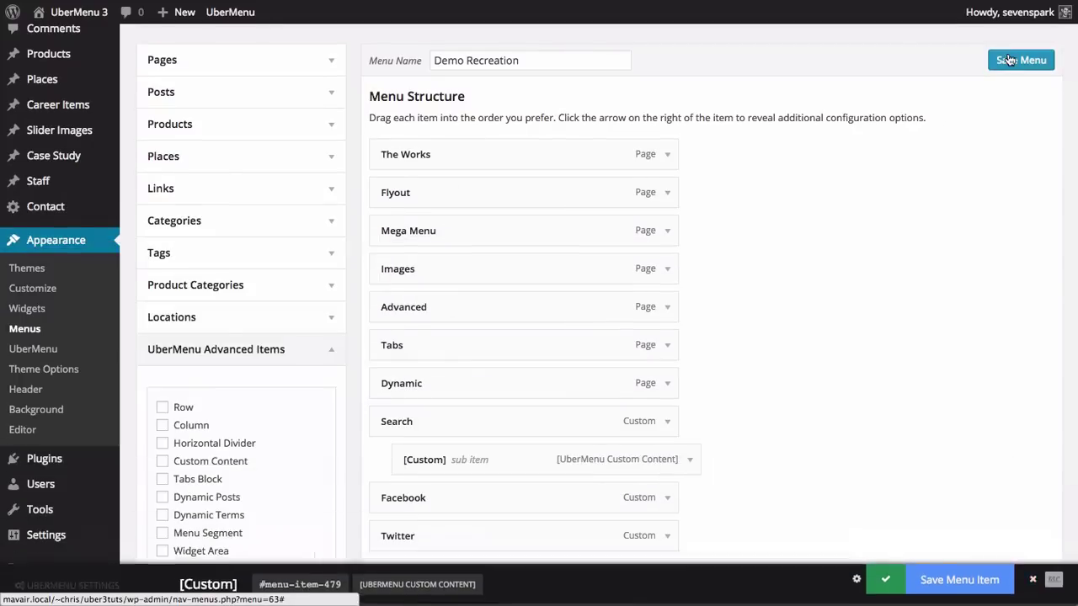
click(1008, 61)
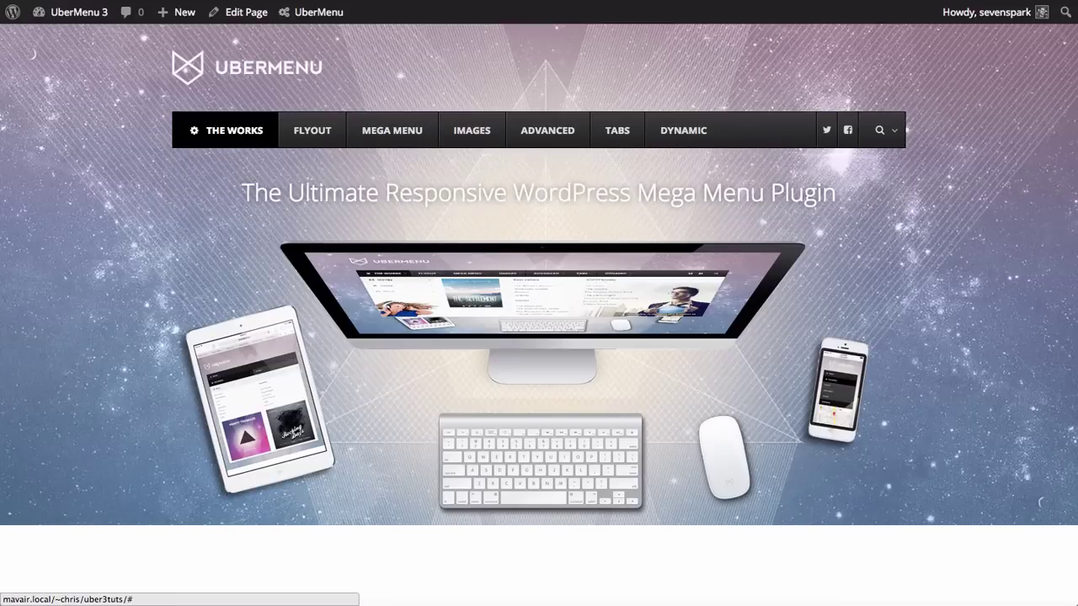
scroll(497, 362, down, 4)
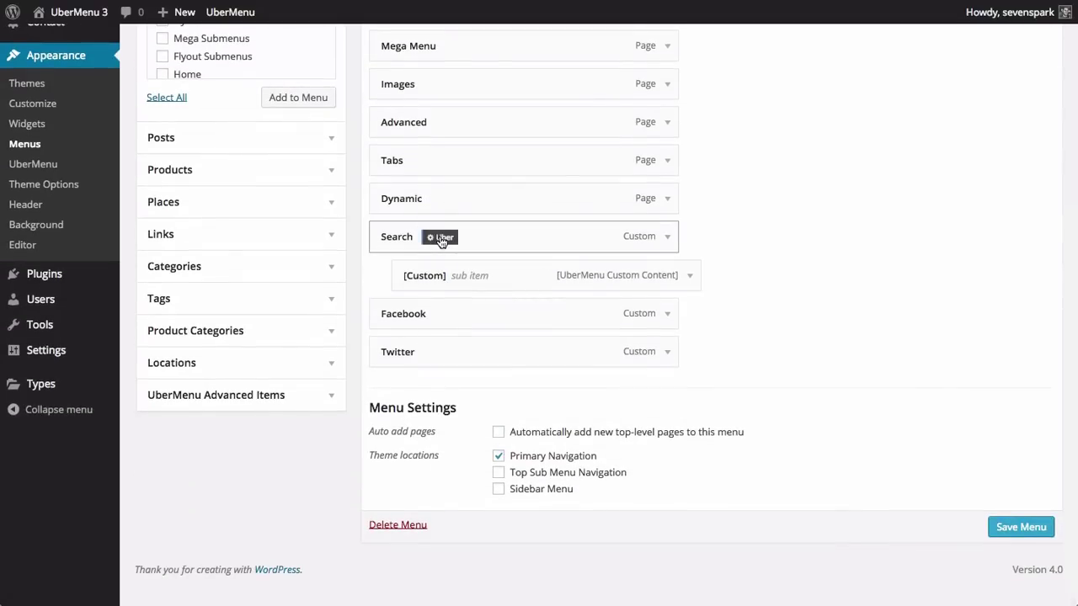
Step: Turn on Disable Submenu Indicator for the Search item and save it
click(440, 238)
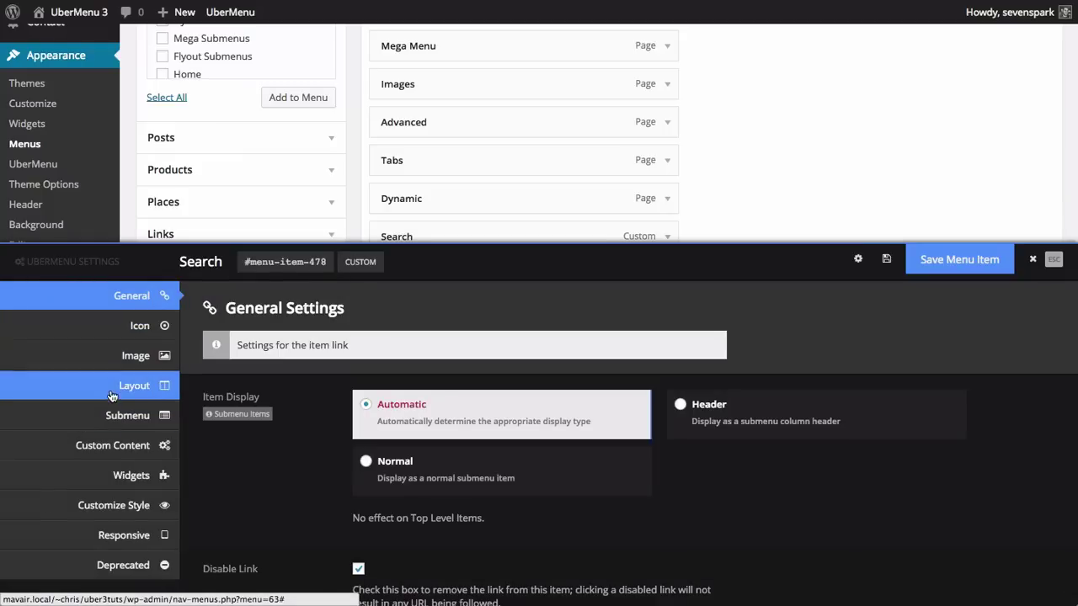
scroll(390, 433, down, 1)
scroll(390, 433, down, 5)
scroll(362, 433, down, 1)
scroll(329, 433, down, 2)
scroll(289, 433, down, 1)
scroll(284, 433, down, 1)
scroll(261, 432, down, 2)
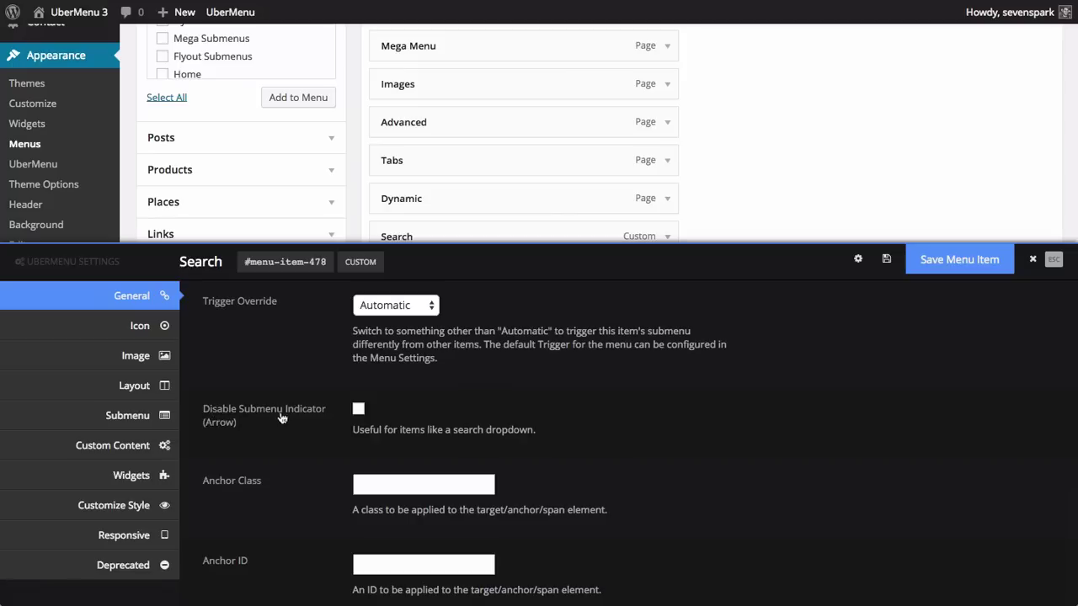
click(358, 410)
click(943, 260)
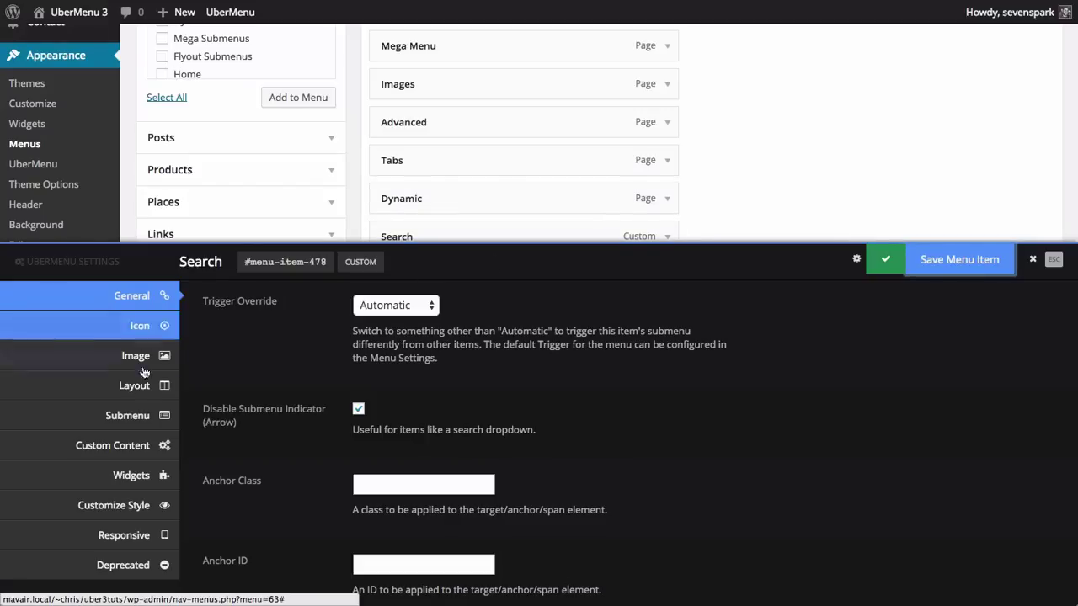
click(119, 420)
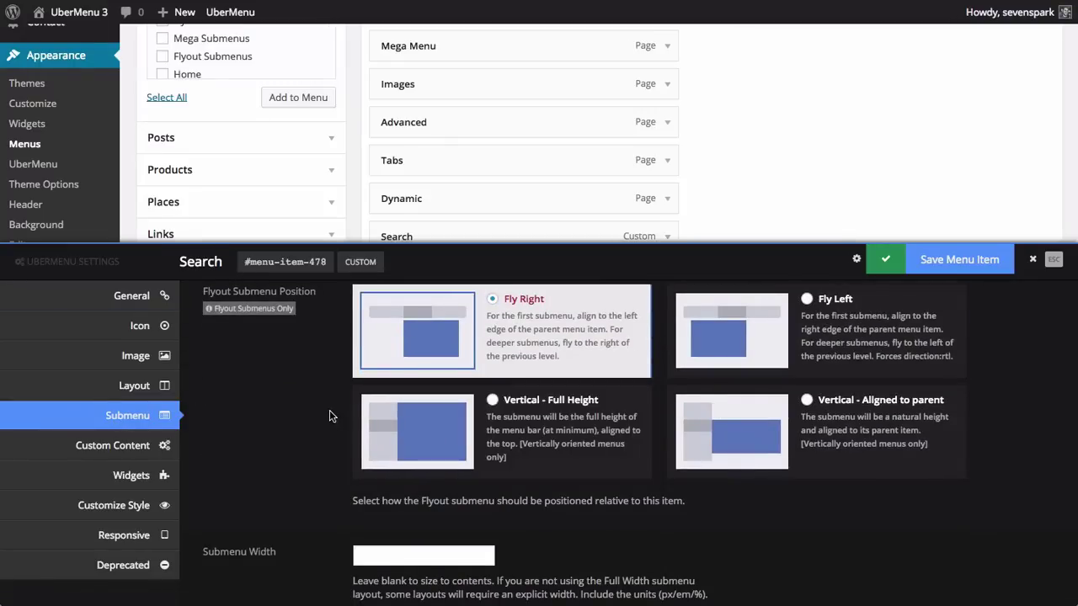
Step: Set the Search item's Mega Submenu Position to 'Right Edge of Menu Bar' and save
scroll(329, 415, up, 10)
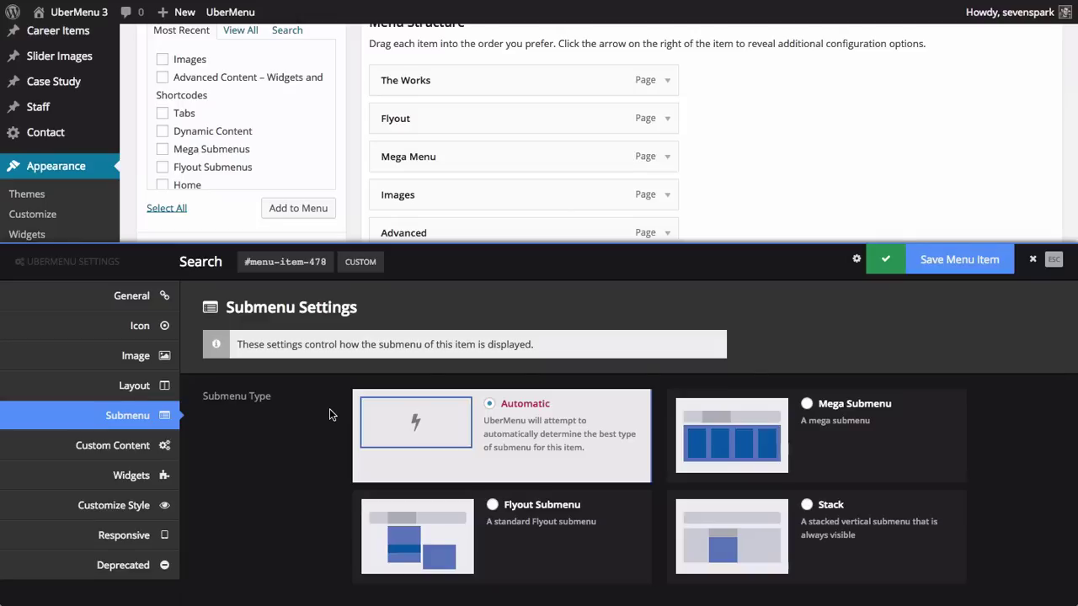
scroll(330, 414, down, 5)
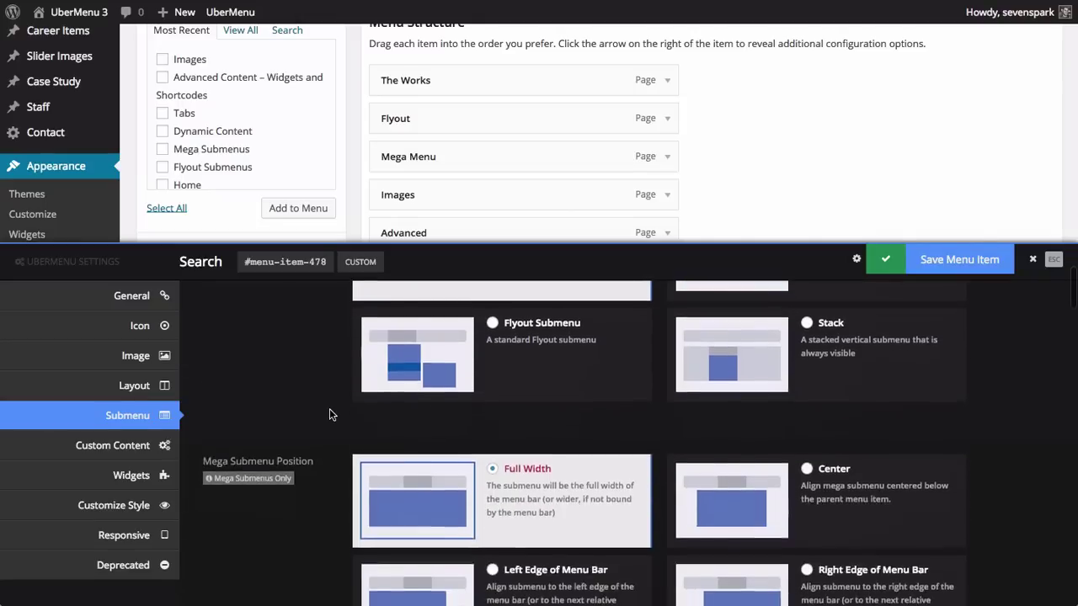
scroll(329, 409, down, 2)
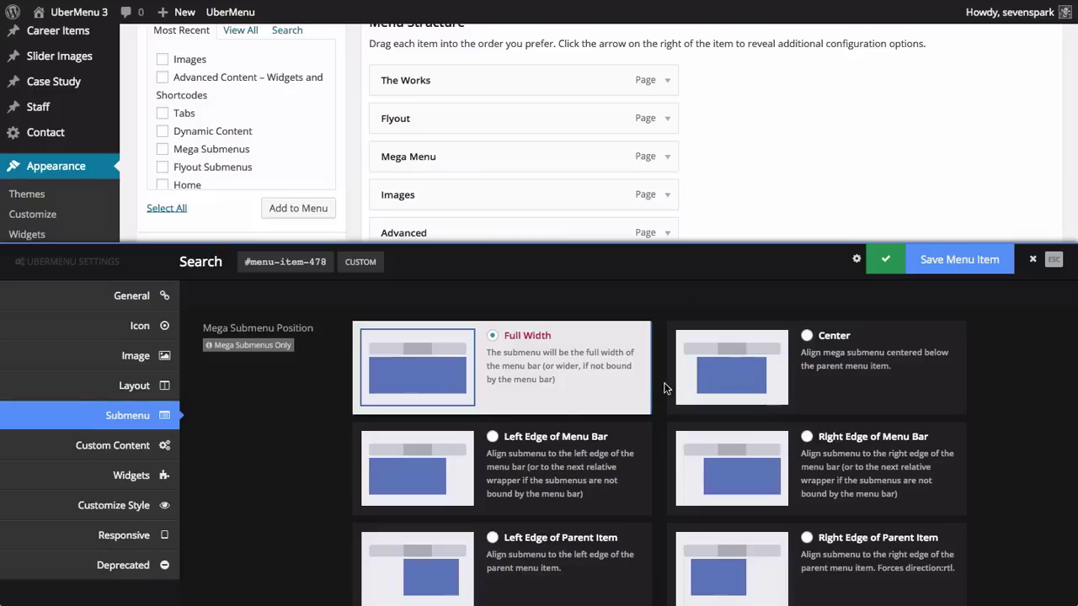
scroll(528, 414, down, 1)
scroll(528, 414, down, 3)
scroll(528, 414, up, 4)
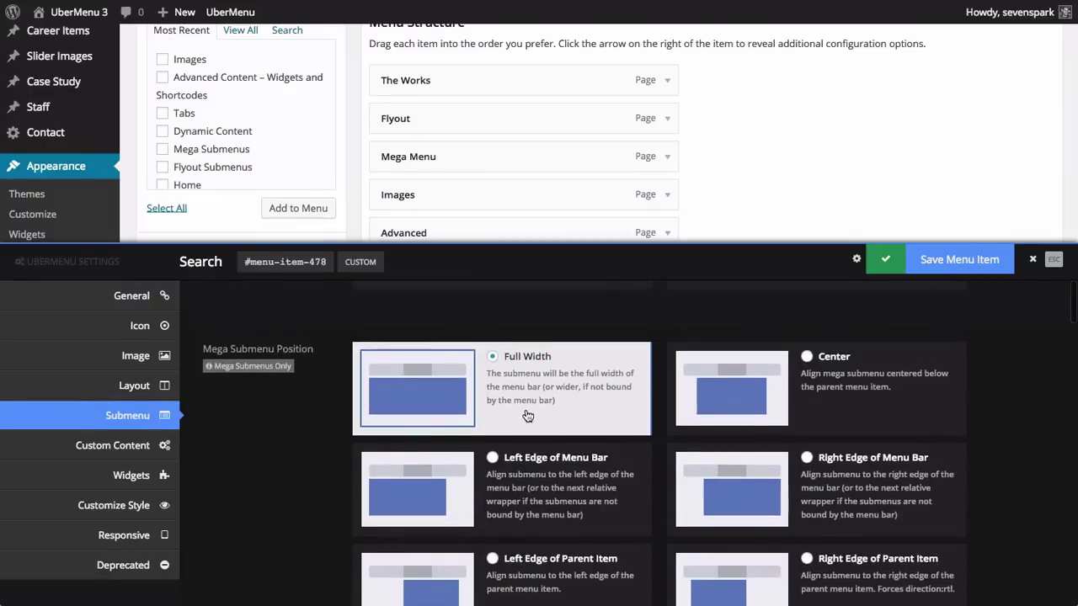
click(797, 433)
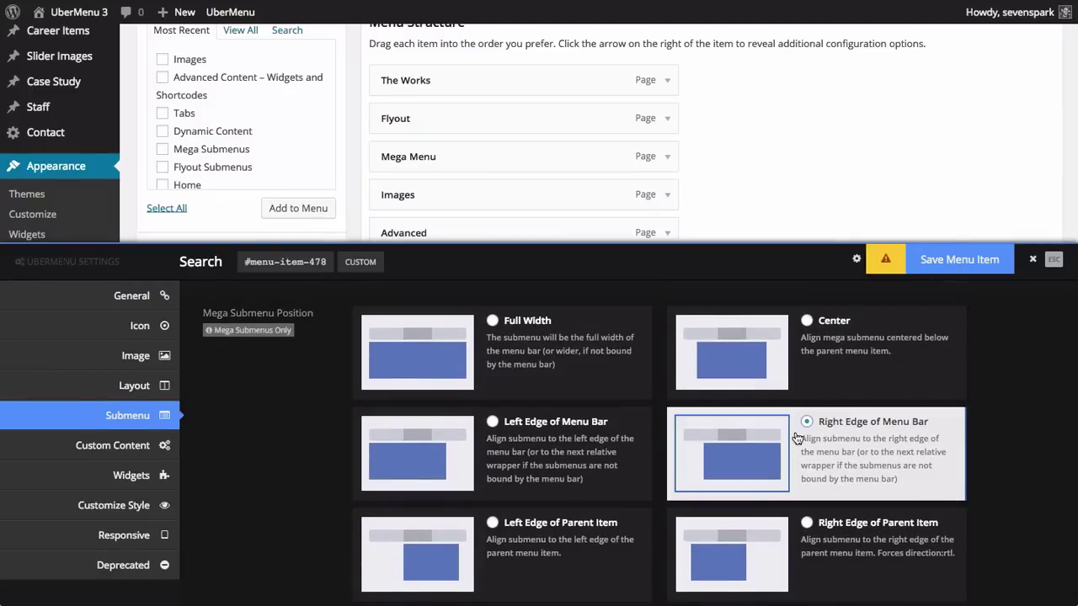
click(958, 268)
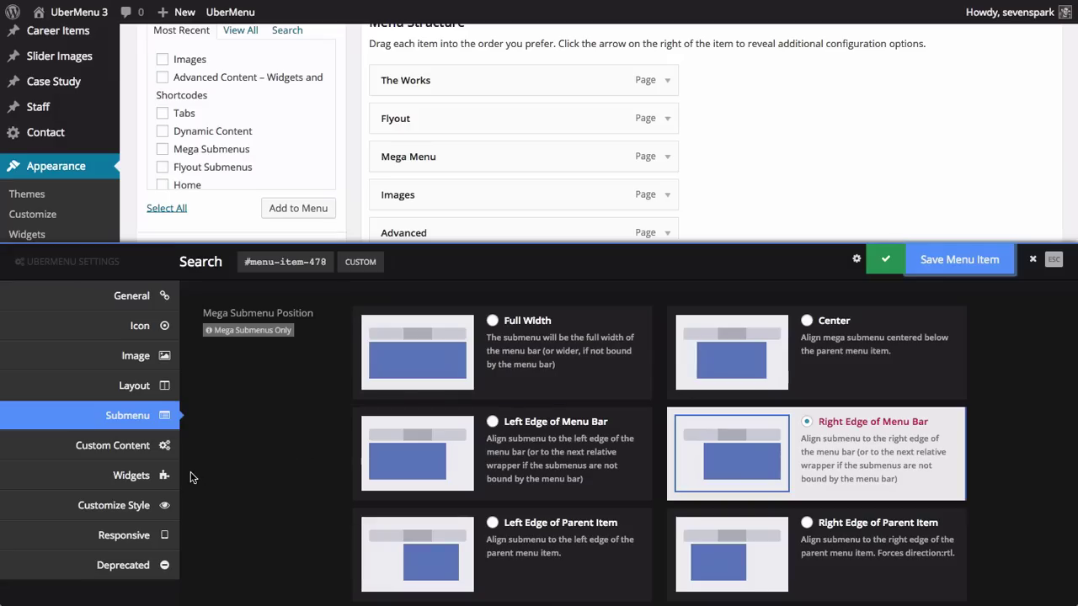
Step: Uncheck Pad Custom Content on the [Custom] search item and save it
click(1032, 258)
click(476, 387)
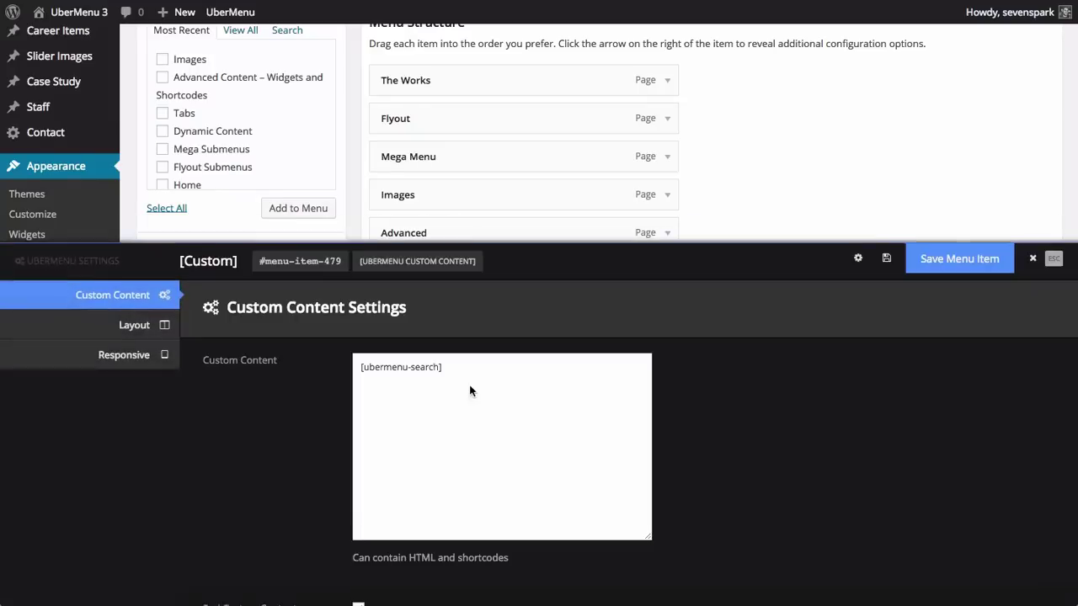
scroll(246, 445, down, 2)
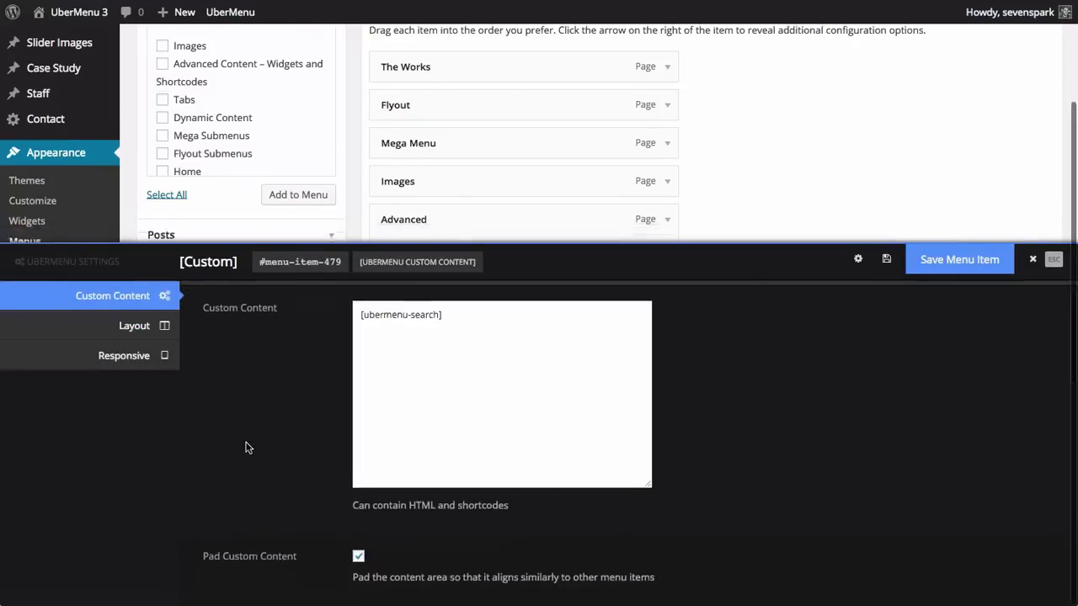
click(358, 557)
click(985, 271)
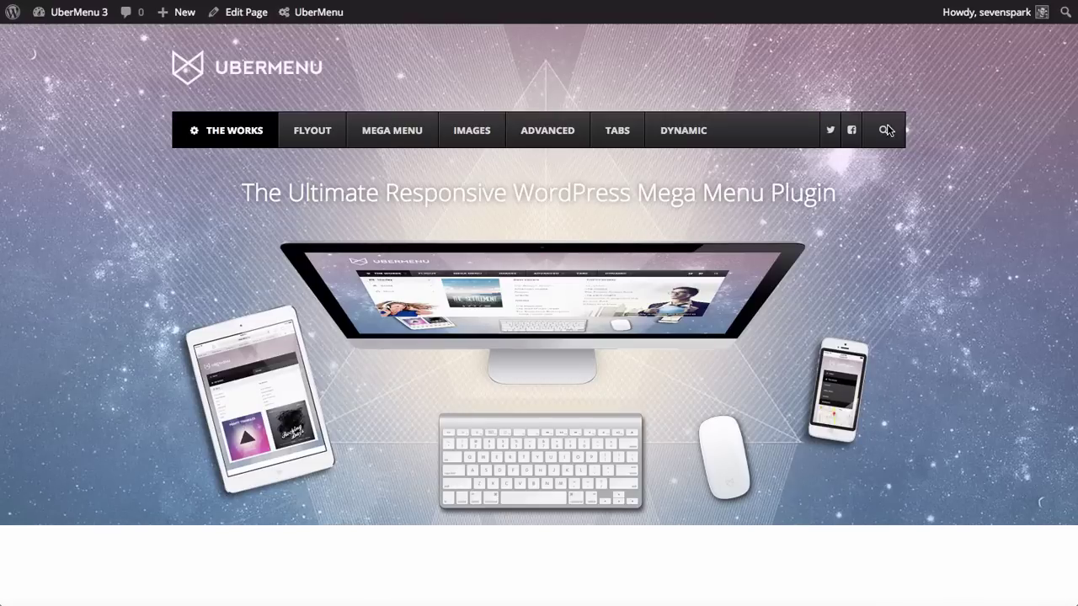
mouse_move(883, 130)
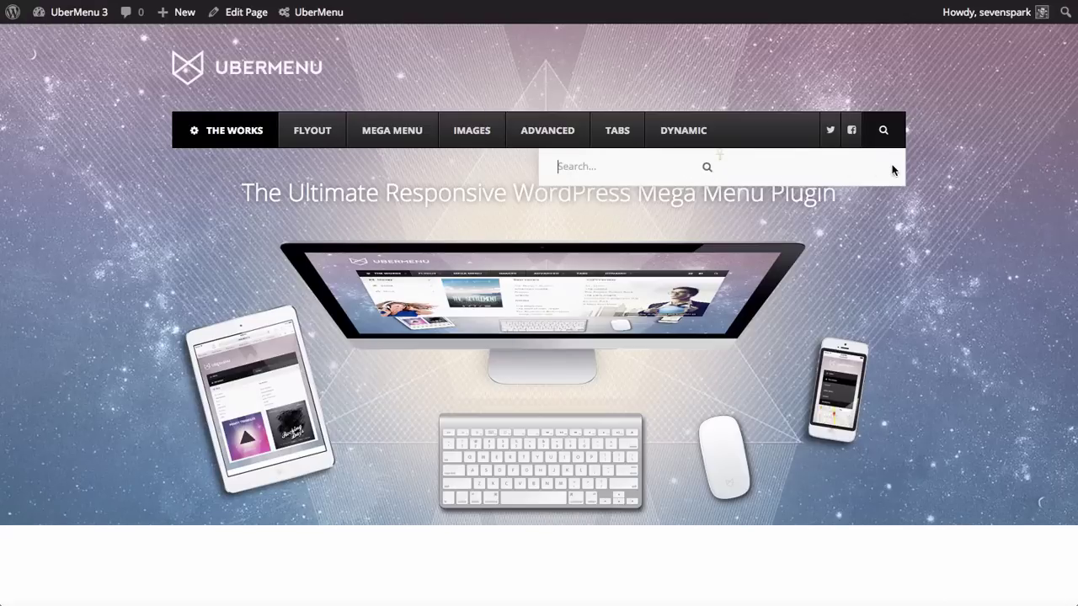
Step: Inspect the search dropdown, widen the Styles pane and switch to Computed styles
right_click(865, 169)
click(932, 375)
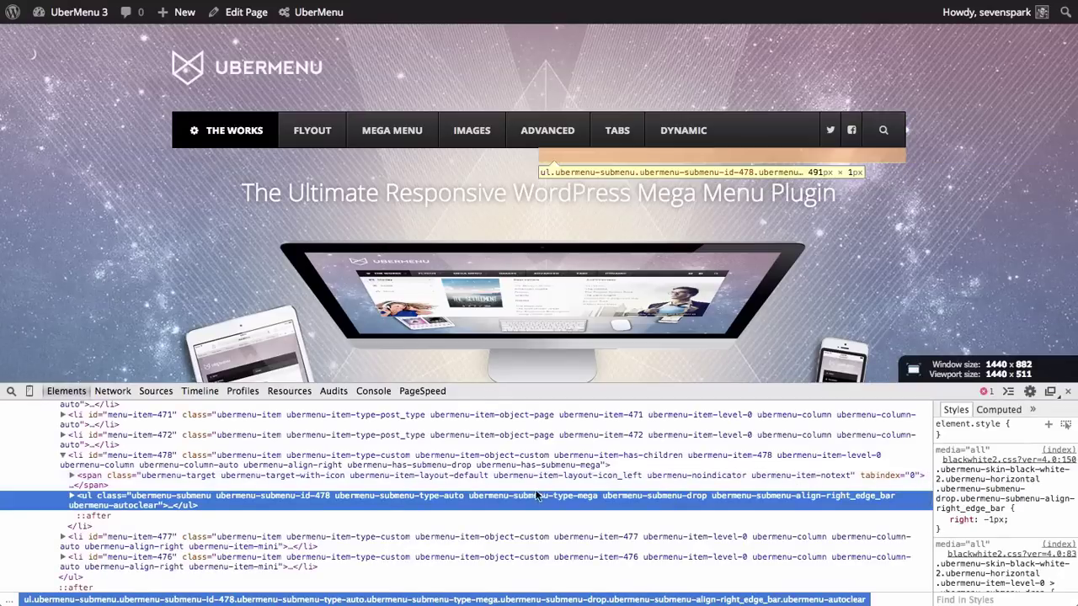
drag(933, 486, 778, 487)
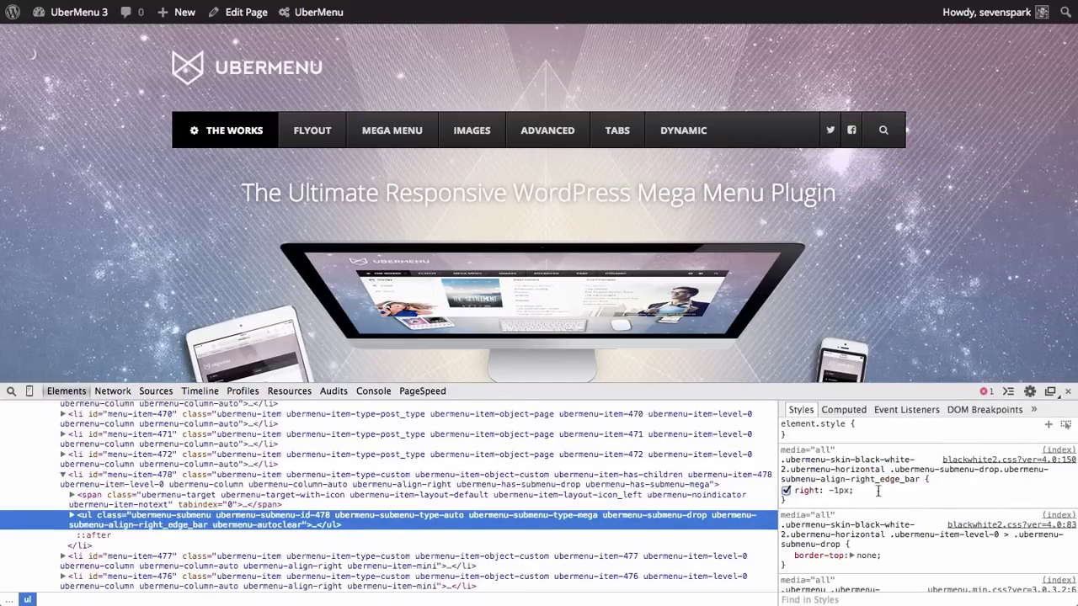
scroll(984, 486, down, 2)
scroll(984, 485, down, 2)
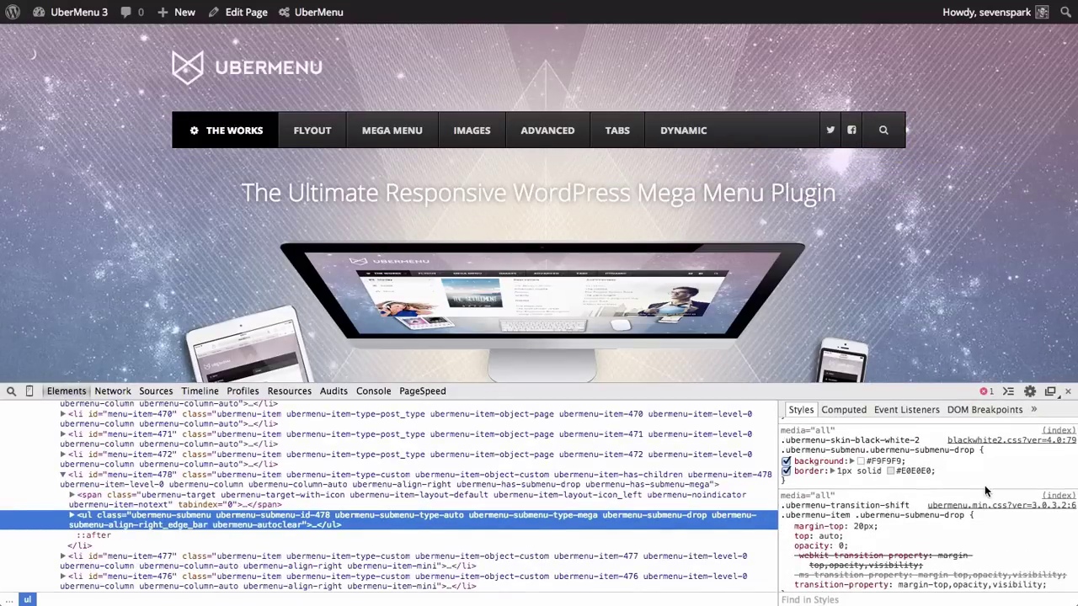
click(840, 410)
Step: Find the dropdown's 50% min-width and reopen the search dropdown on the live page
scroll(886, 490, down, 5)
scroll(886, 490, down, 3)
scroll(886, 490, down, 3)
scroll(886, 490, up, 2)
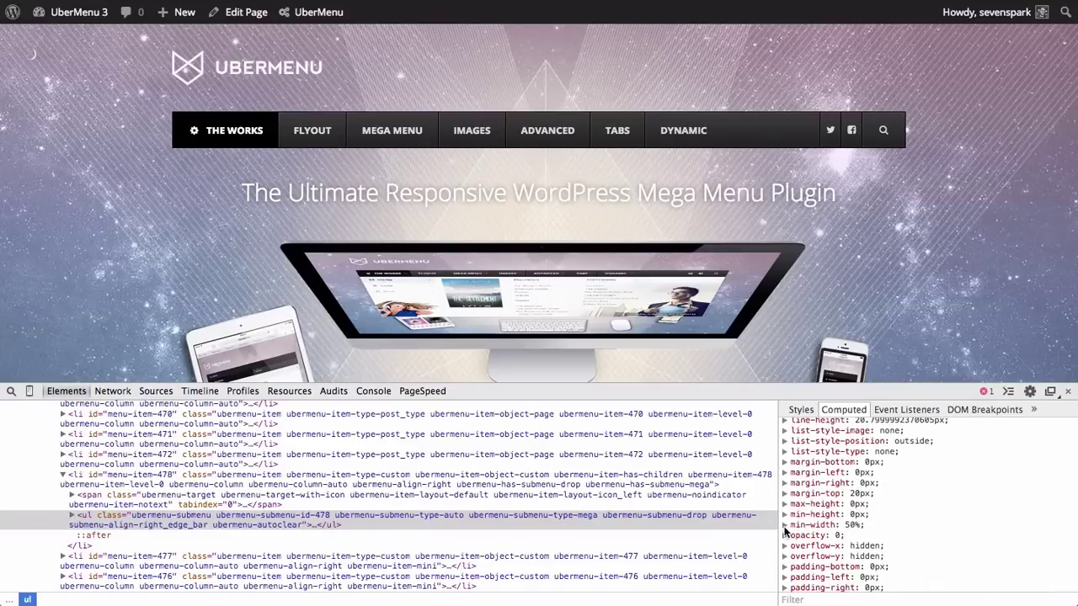
click(884, 130)
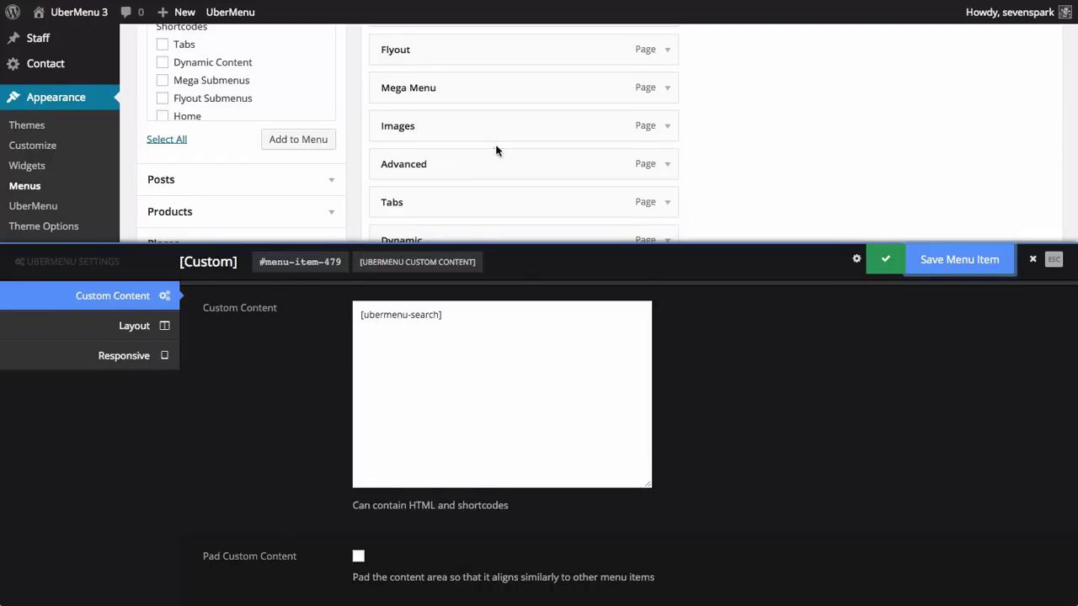
scroll(496, 149, down, 1)
scroll(496, 149, down, 4)
Step: Give the Search item's submenu a 1px minimum width, save, and reload the front end
click(446, 110)
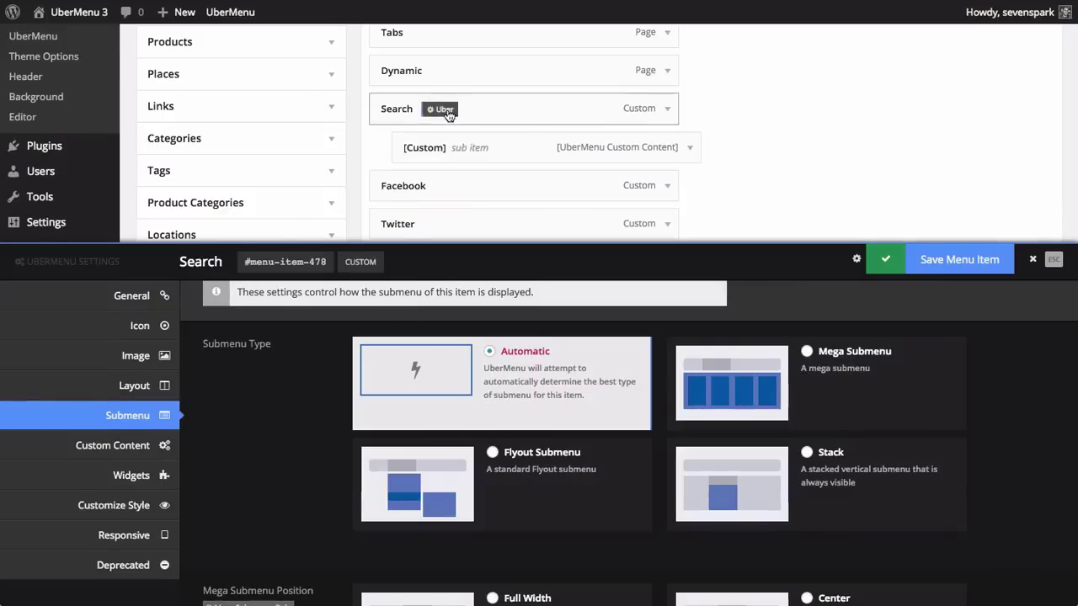
click(439, 108)
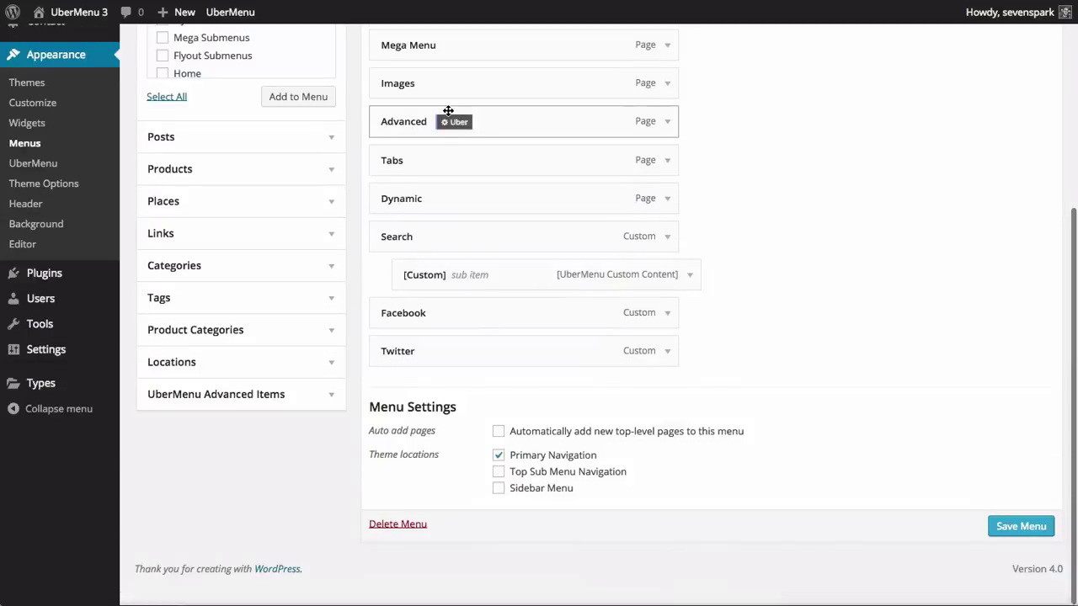
click(440, 239)
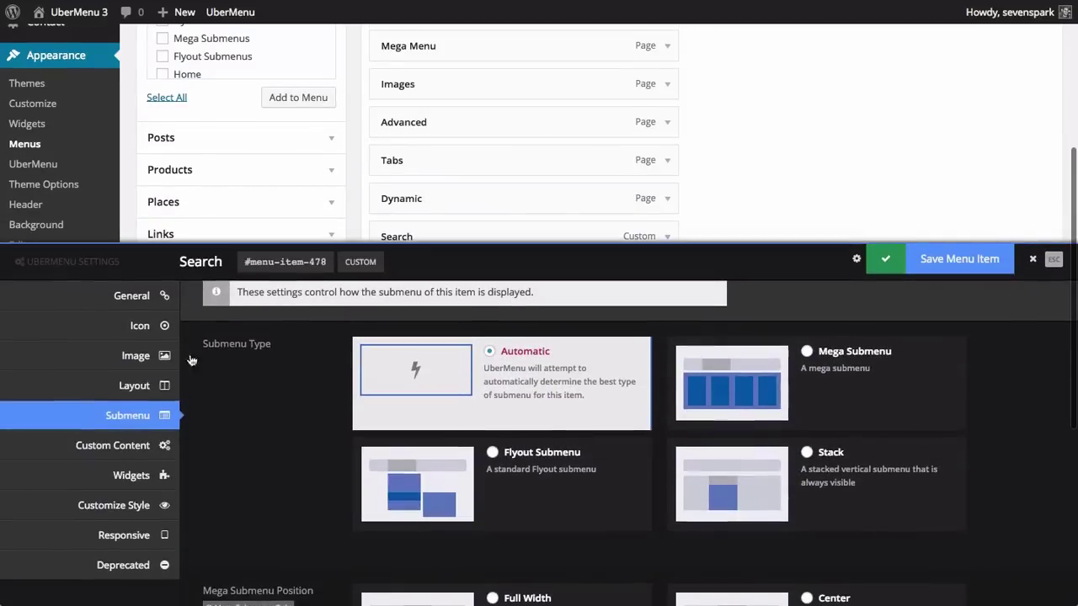
scroll(269, 463, down, 10)
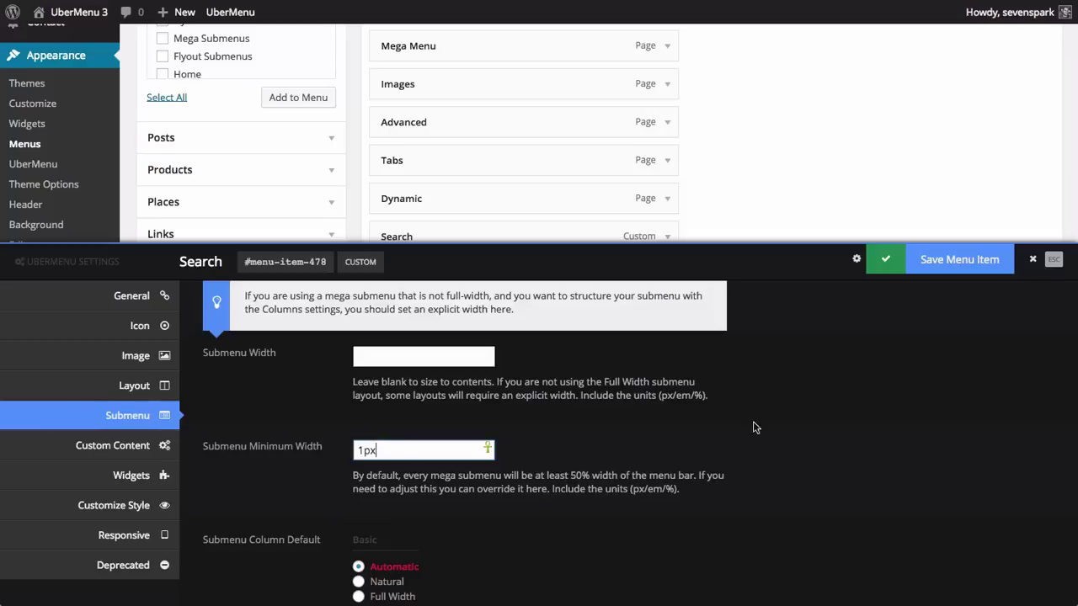
click(933, 263)
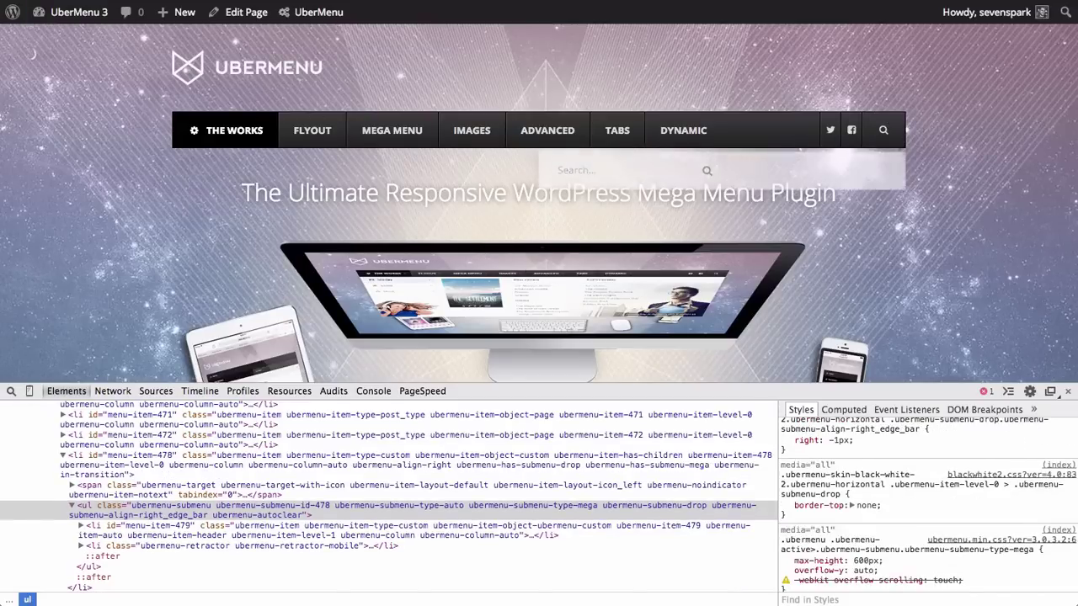
key(ctrl+r)
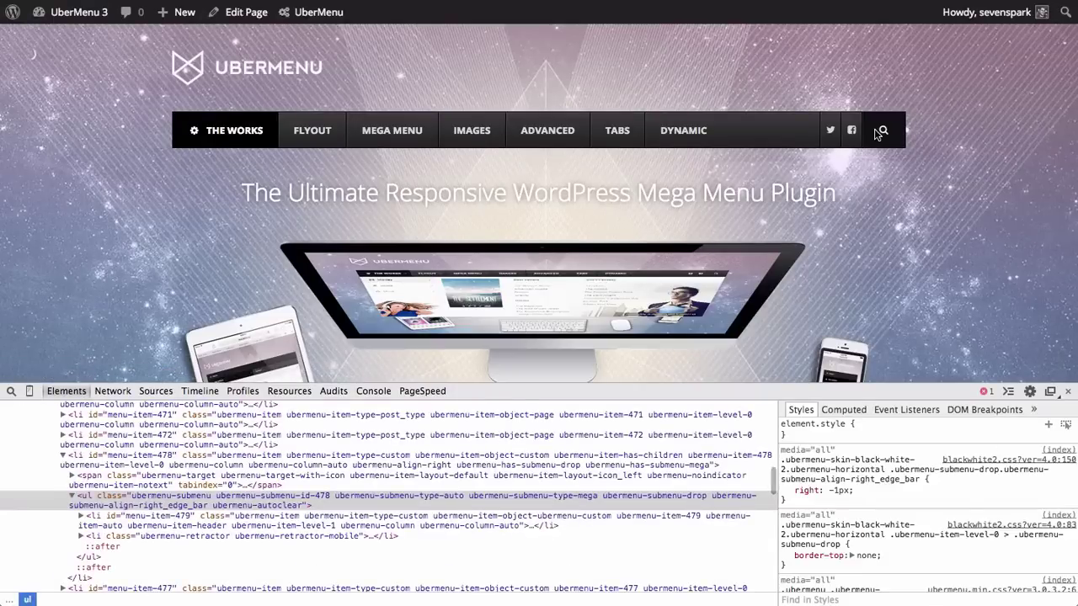
mouse_move(883, 131)
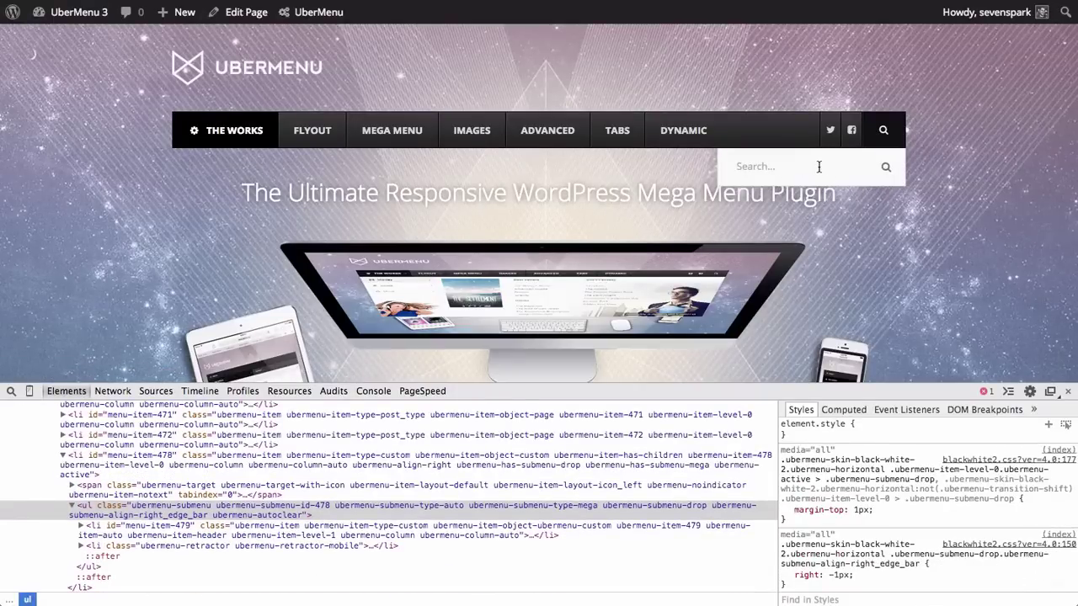
key(super+alt+i)
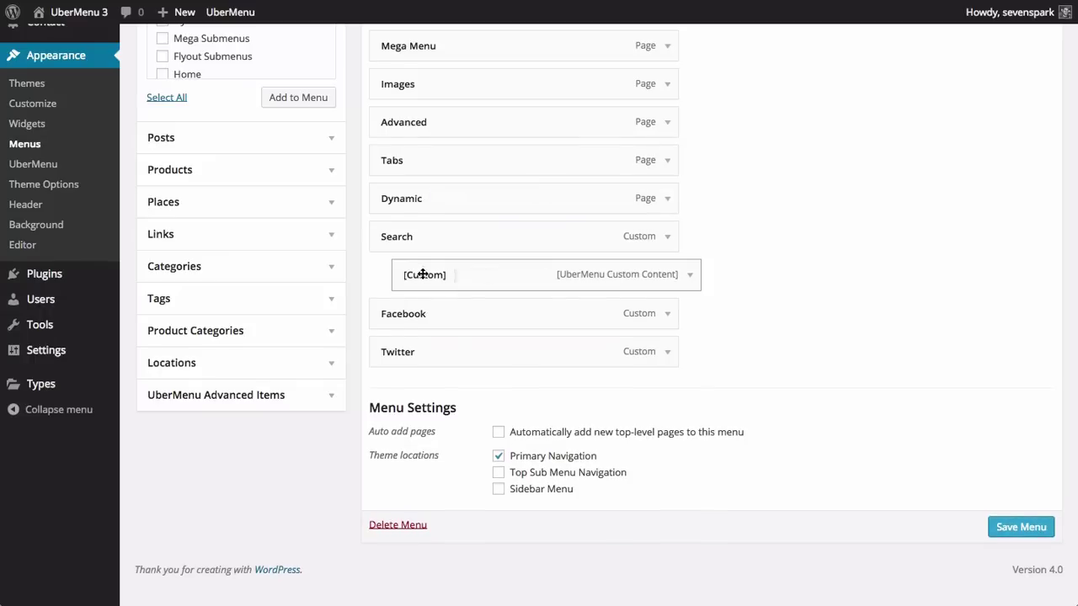
Step: Add placeholder="Enter to search" to the [Custom] item's ubermenu-search shortcode and save
click(468, 276)
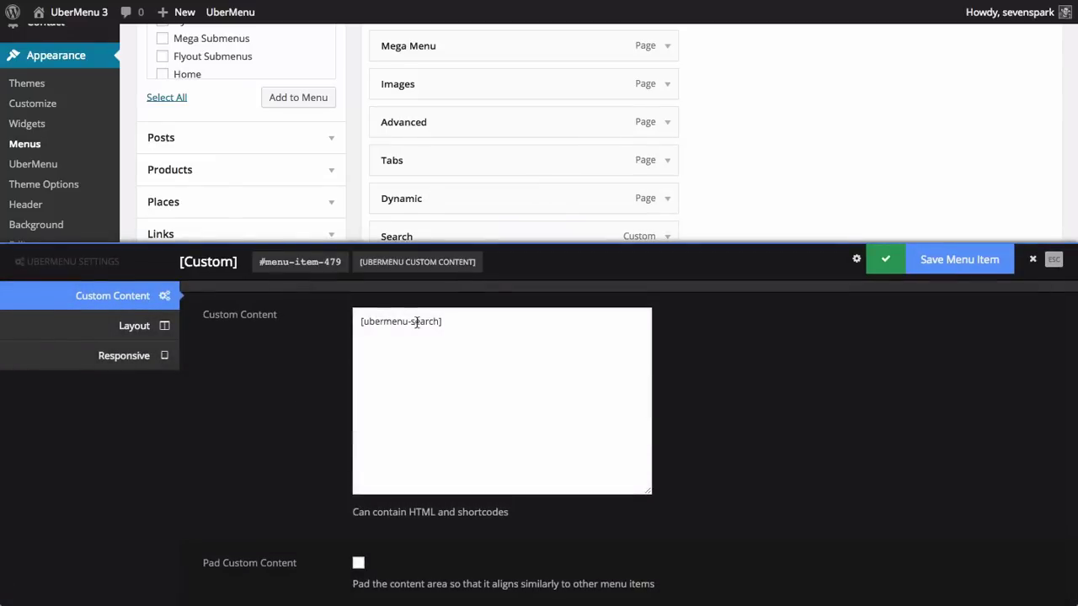
click(456, 322)
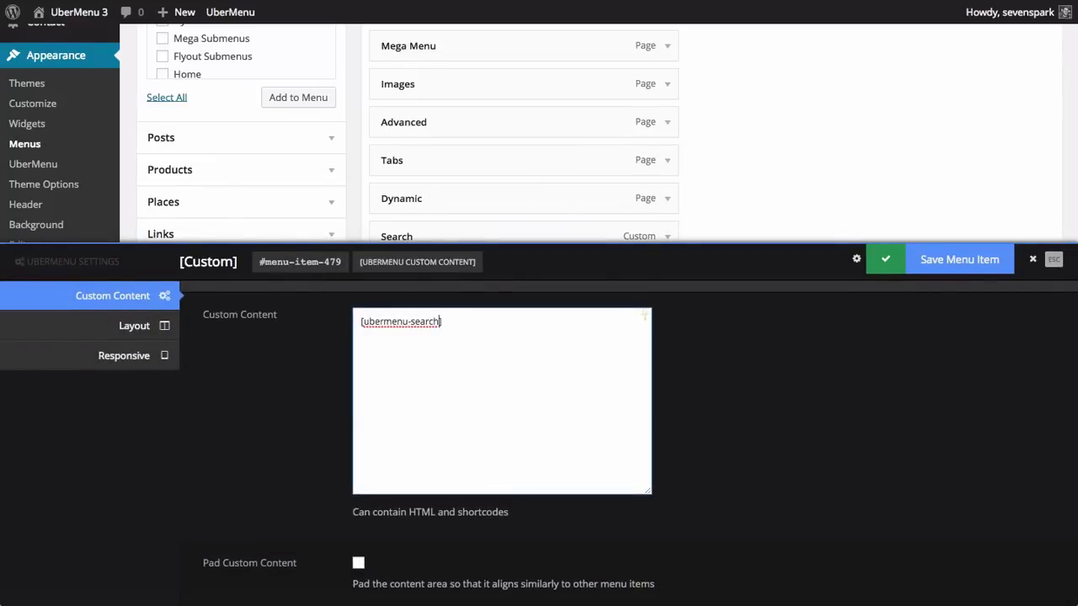
text(placeholder=")
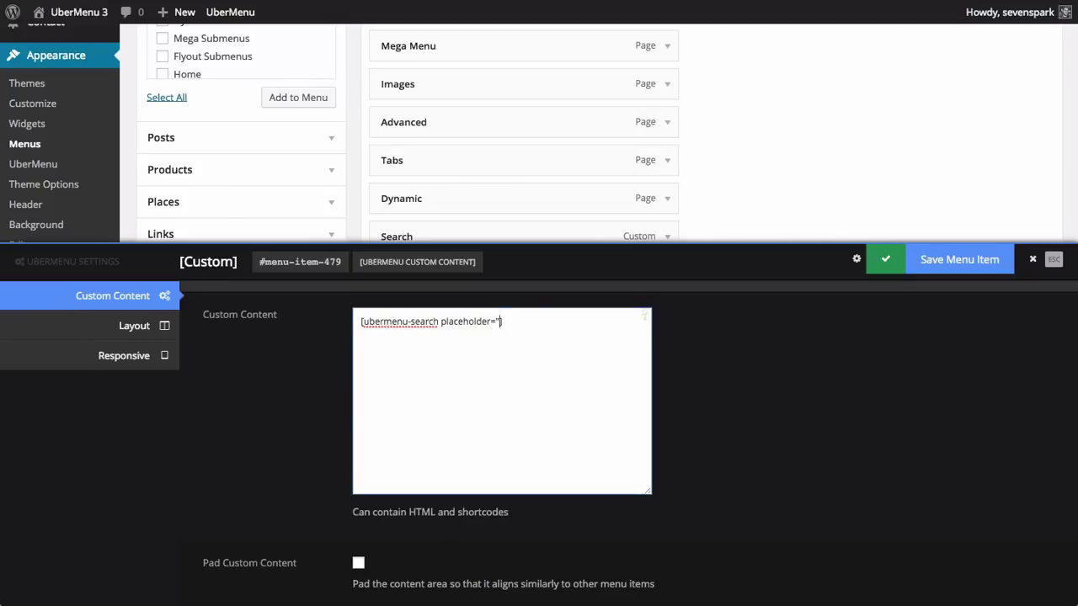
text(Enter to search")
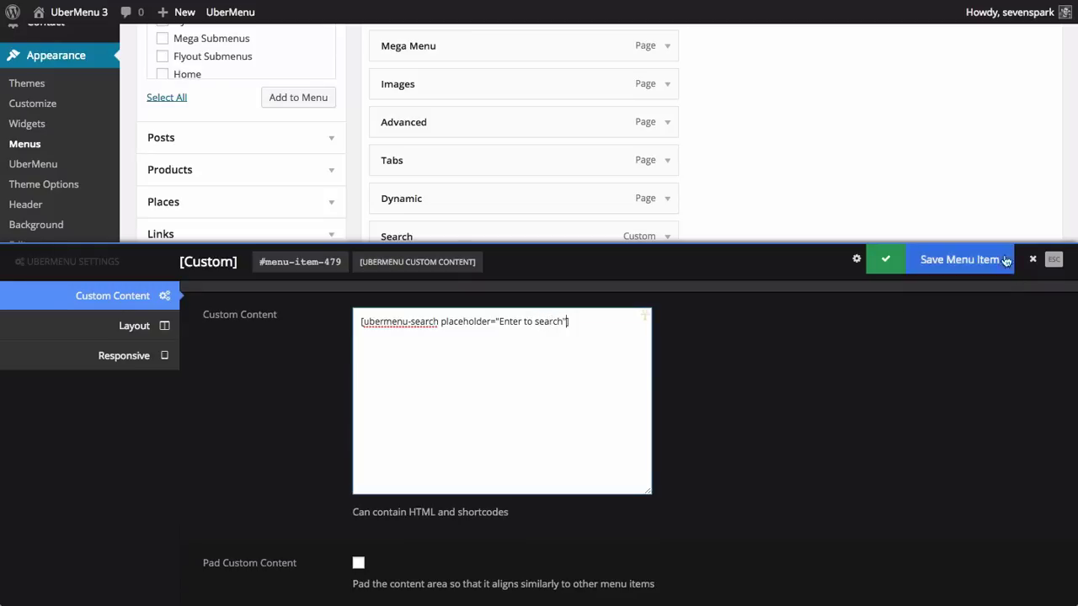
click(964, 259)
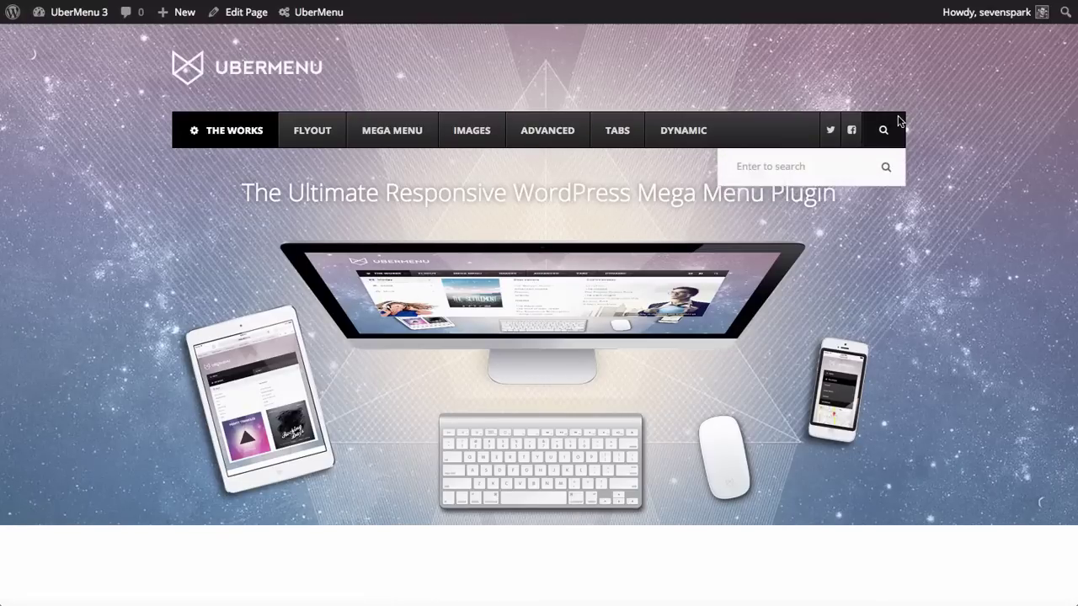
Step: Open the front-end search dropdown to verify the 'Enter to search' placeholder
click(798, 163)
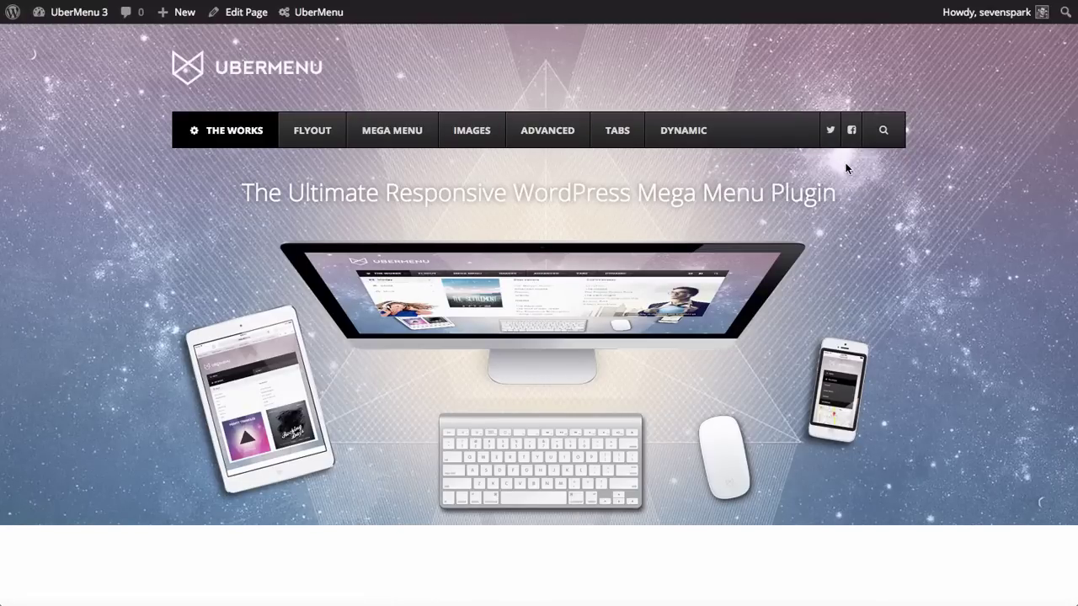